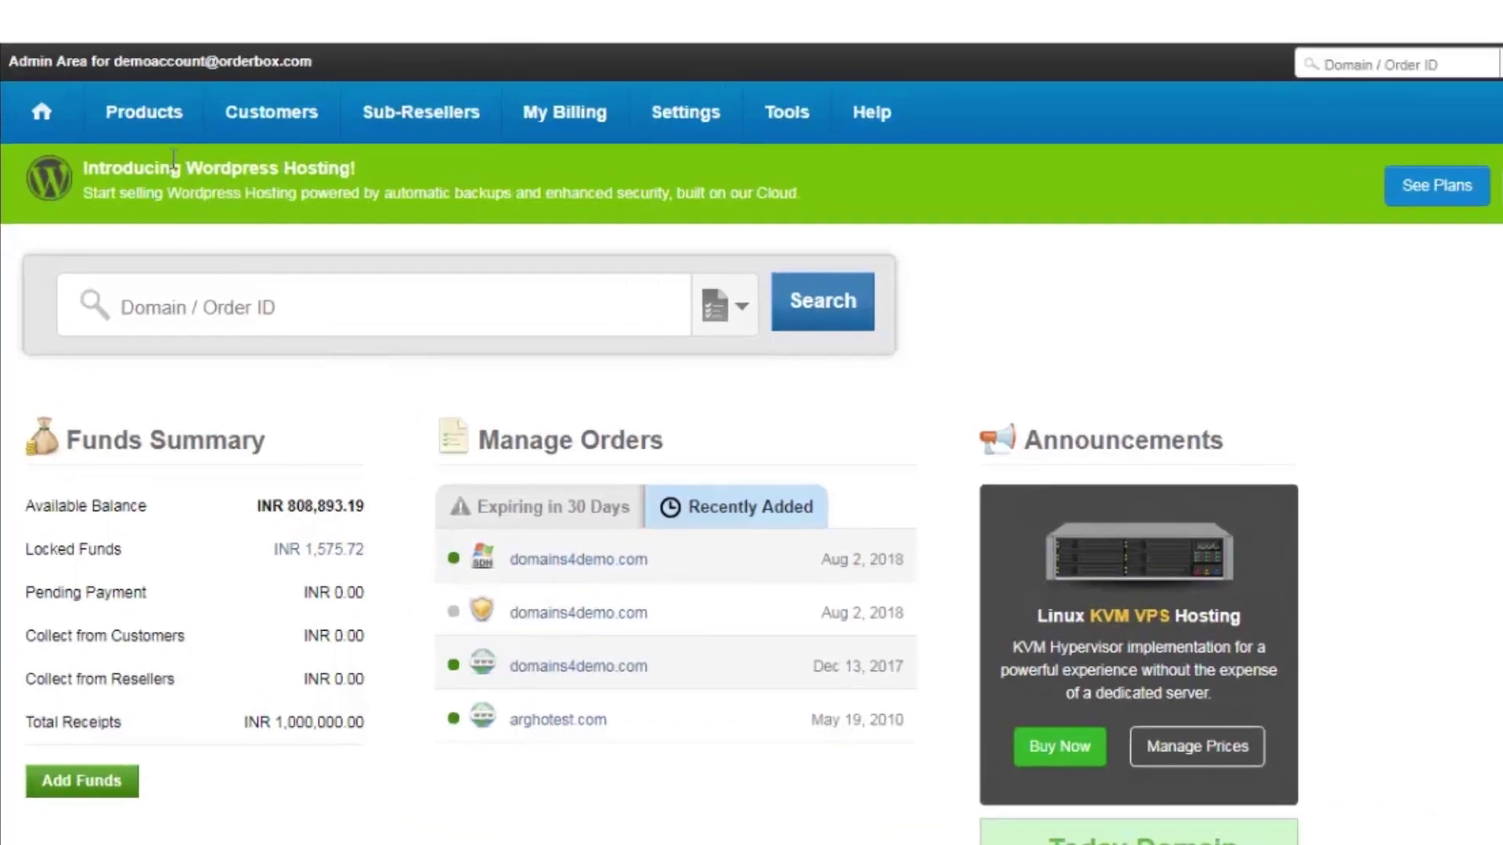
- From List All Orders, open domains4demo.com and manage its Single Domain Windows Hosting
click(134, 138)
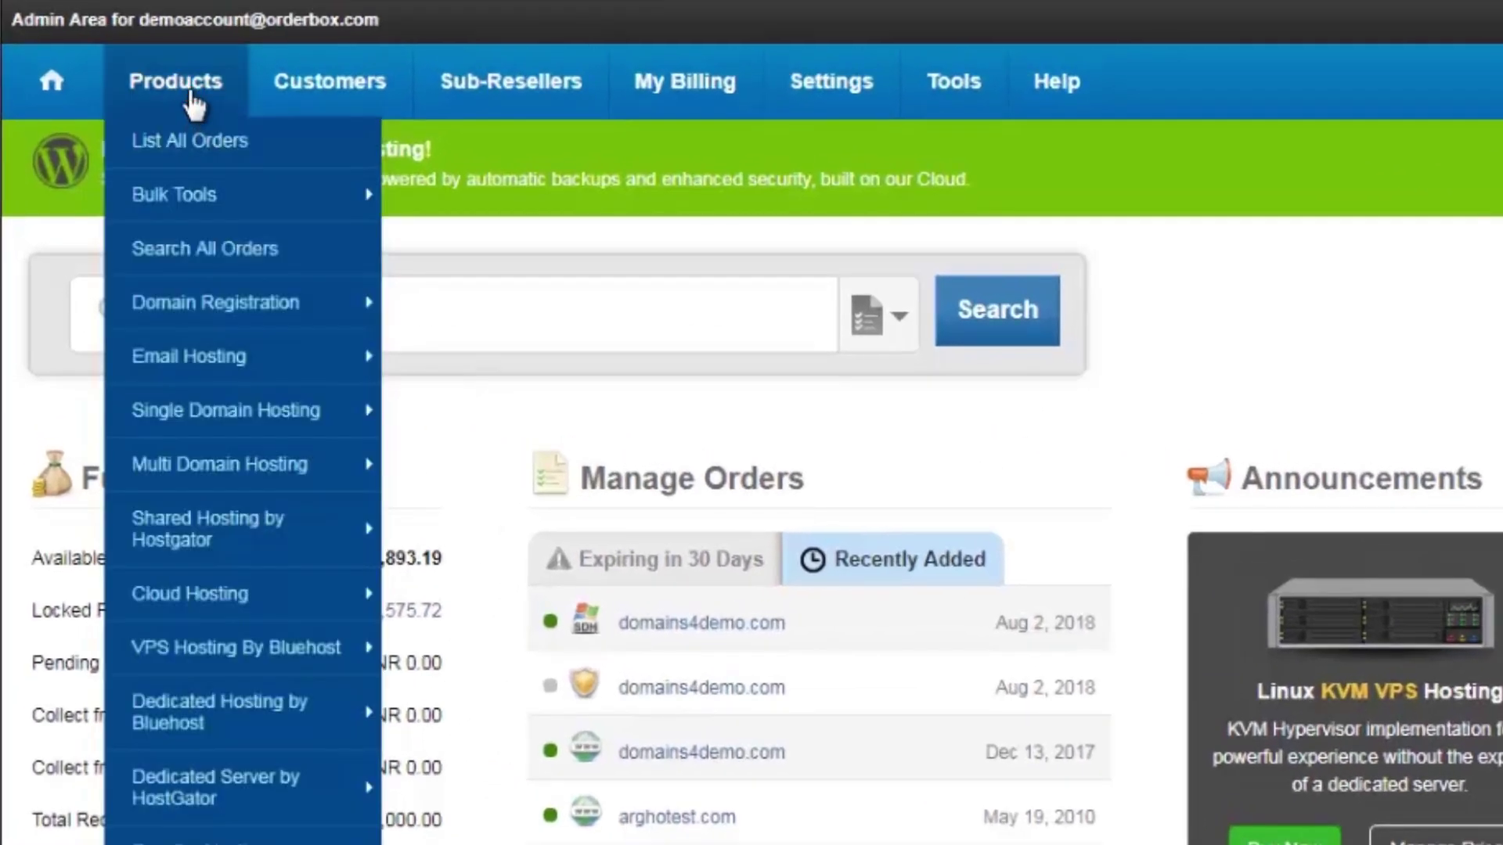
click(208, 147)
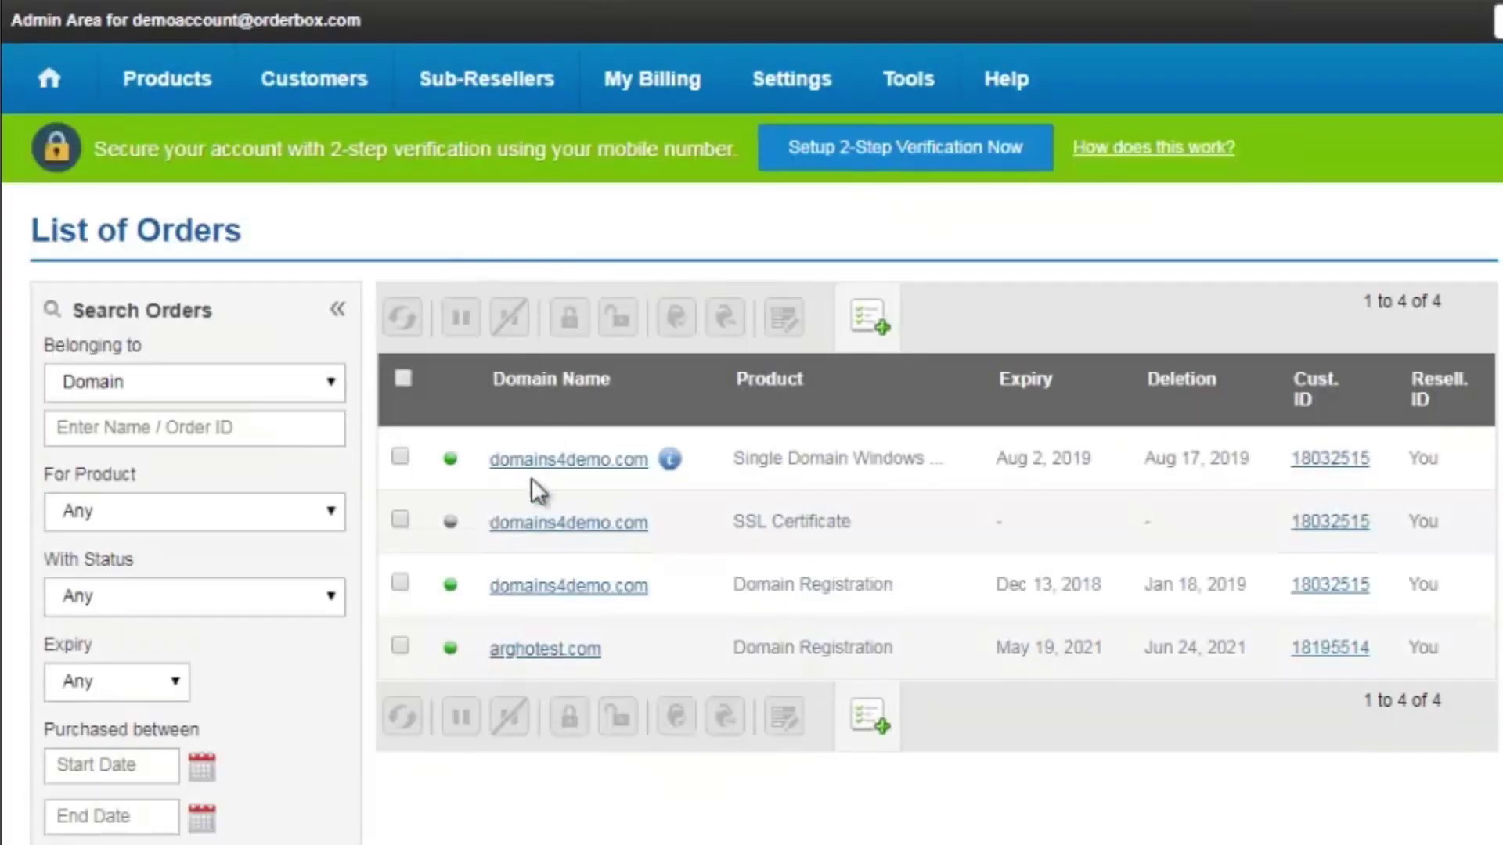
click(553, 521)
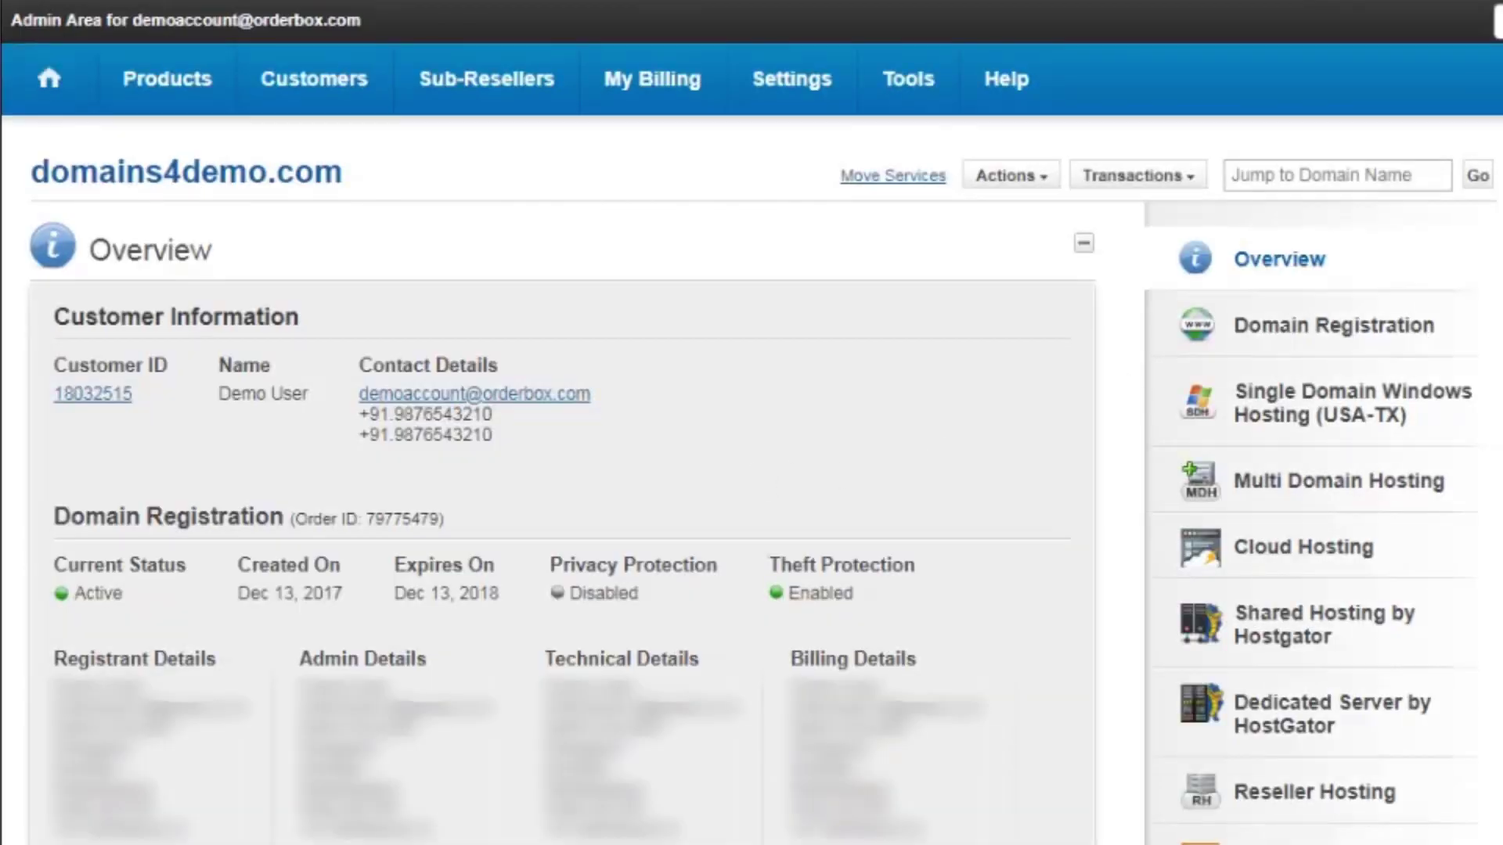
scroll(548, 469, down, 10)
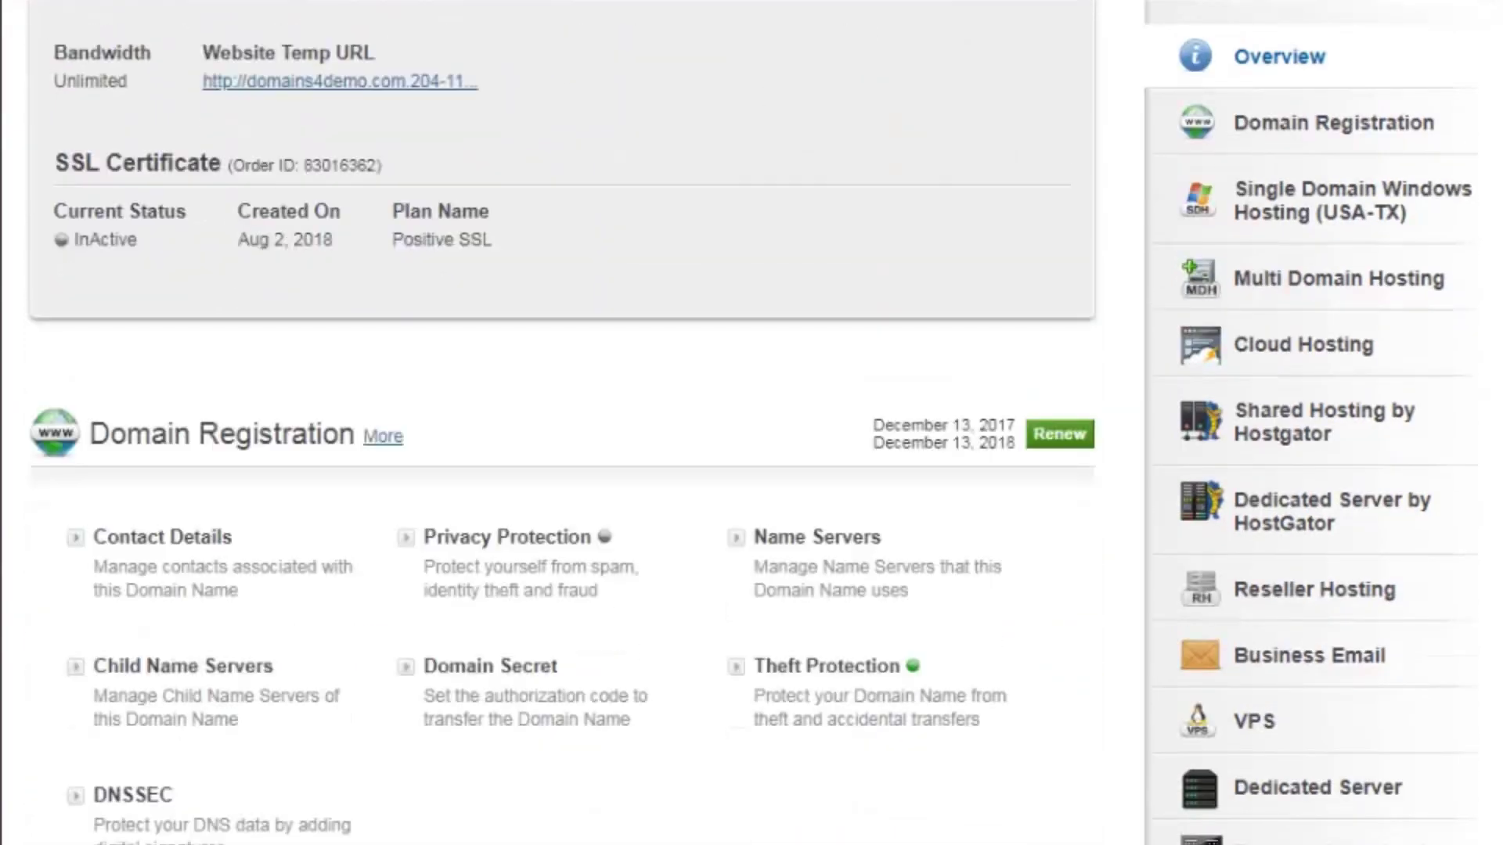
scroll(548, 470, down, 7)
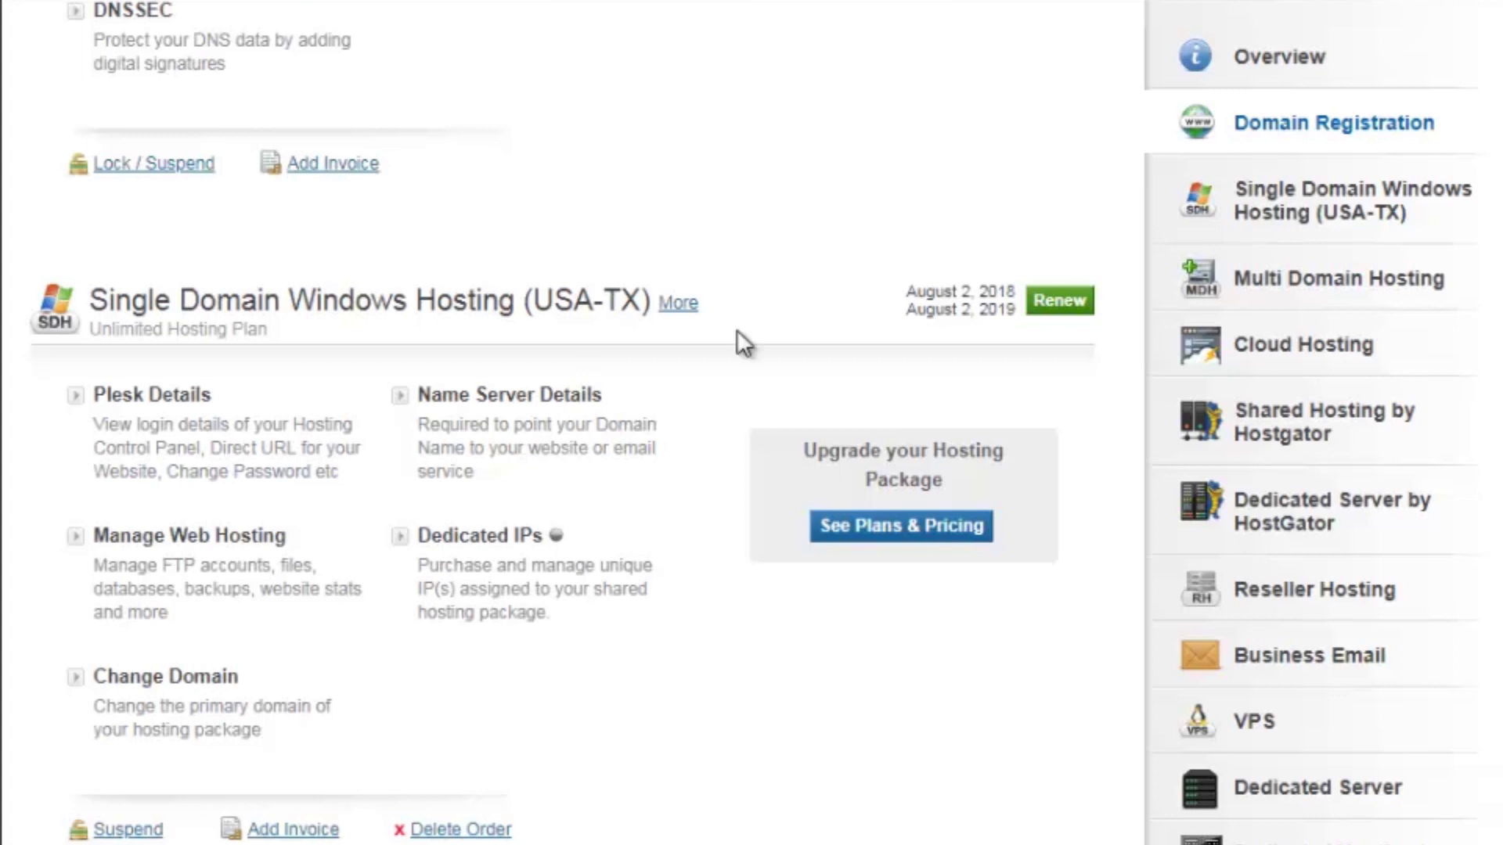
click(191, 538)
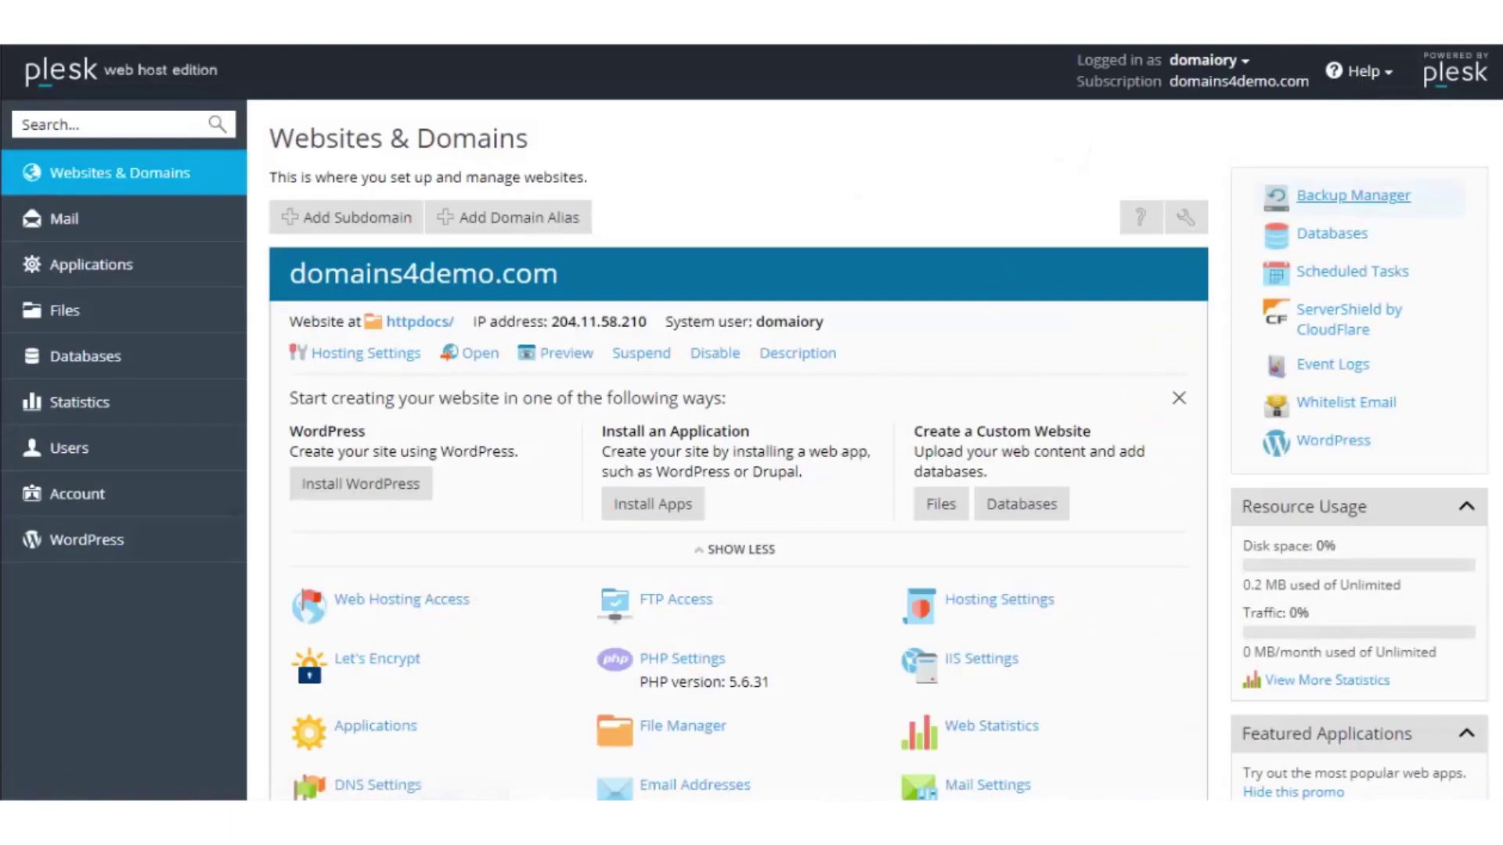
- Open SSL/TLS Certificates for domains4demo.com and begin adding a new certificate
scroll(955, 445, down, 2)
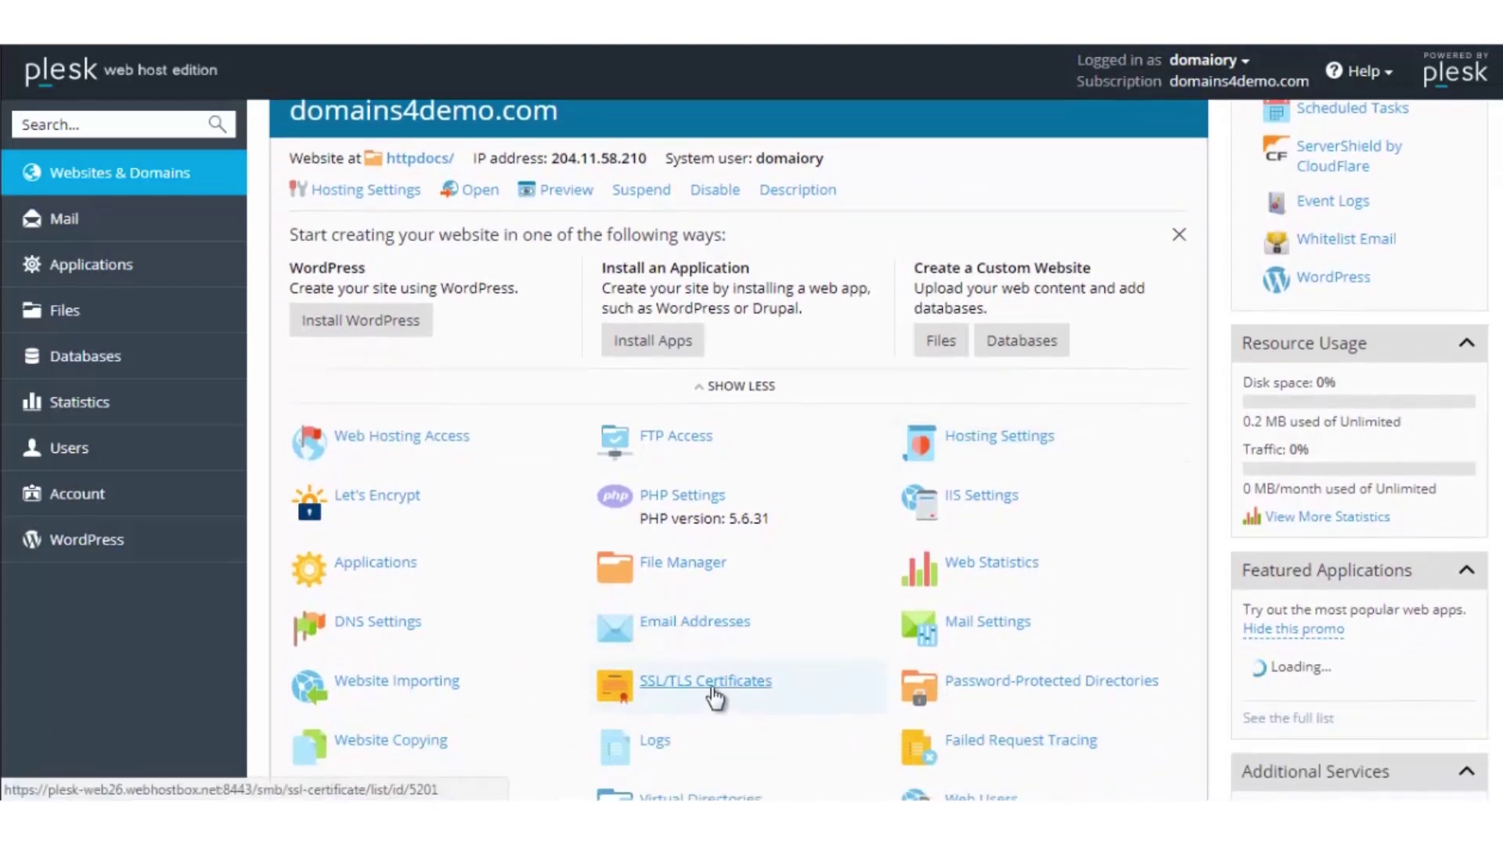
click(712, 688)
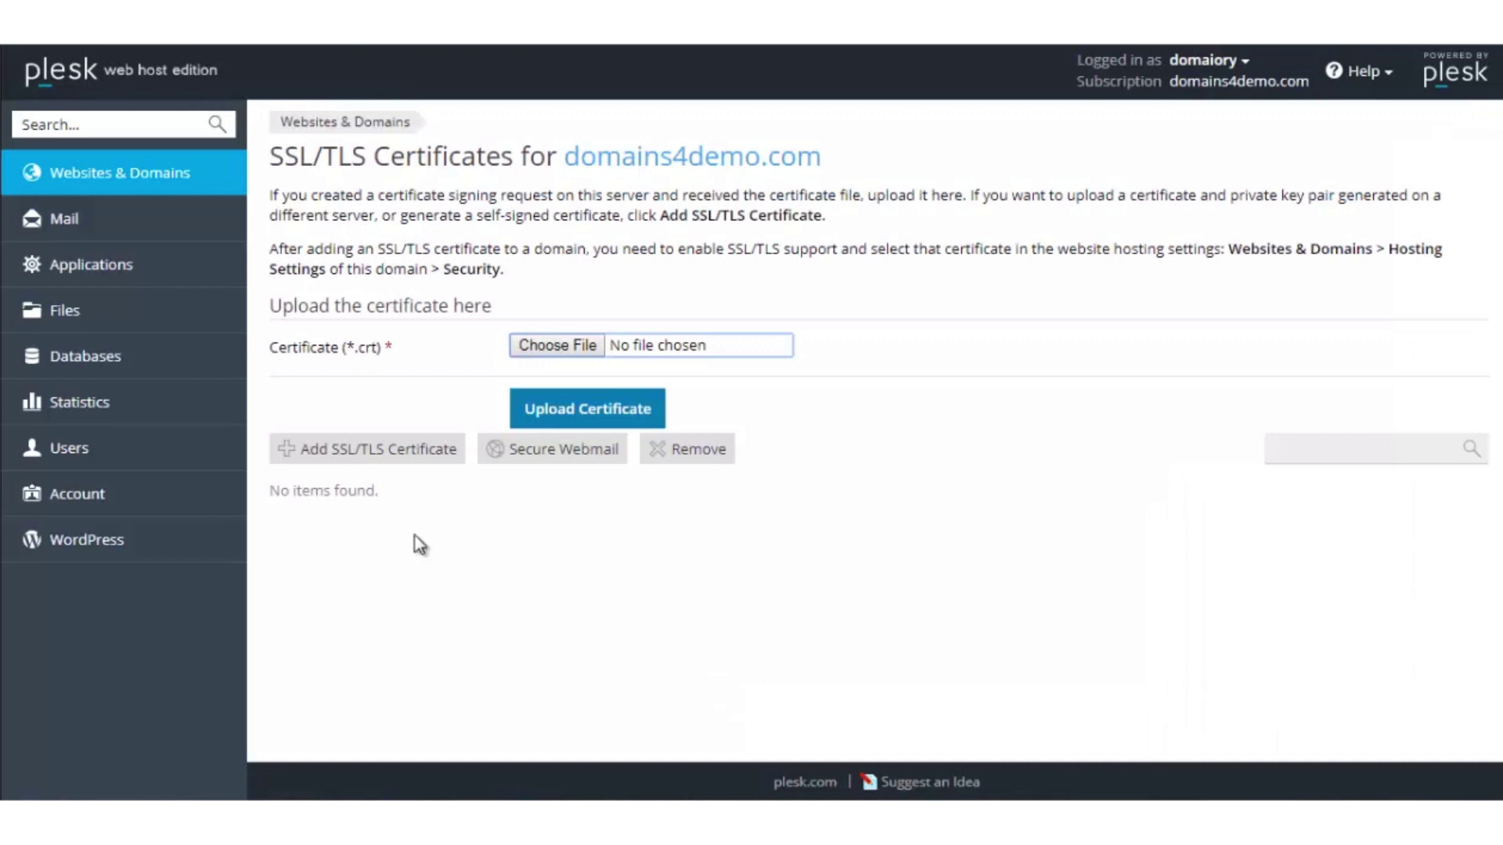
click(381, 461)
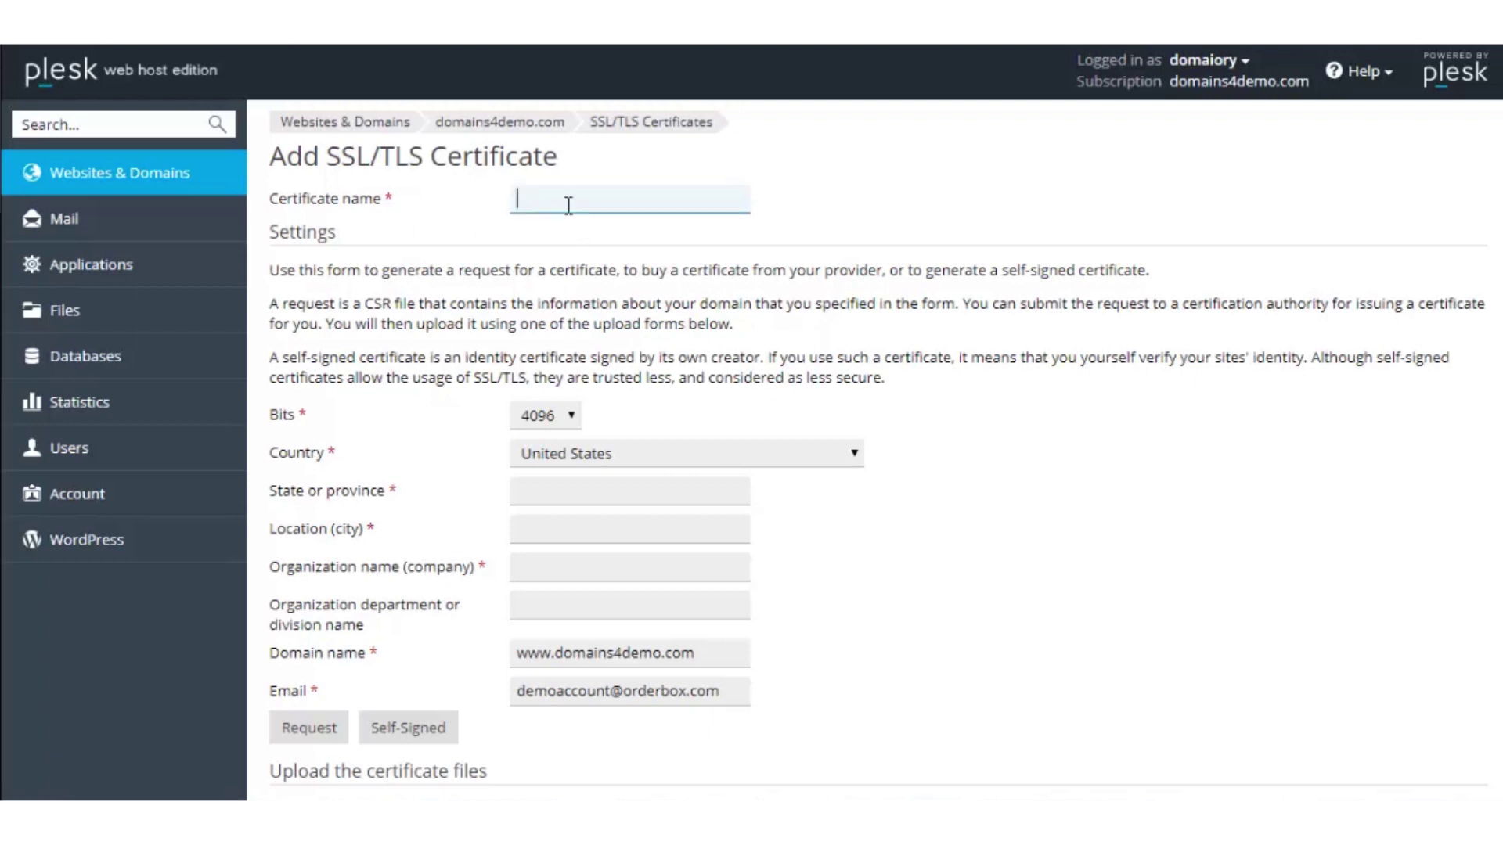
- Name the certificate domains4demo.com, with 2048 bits and country India
text(domains4)
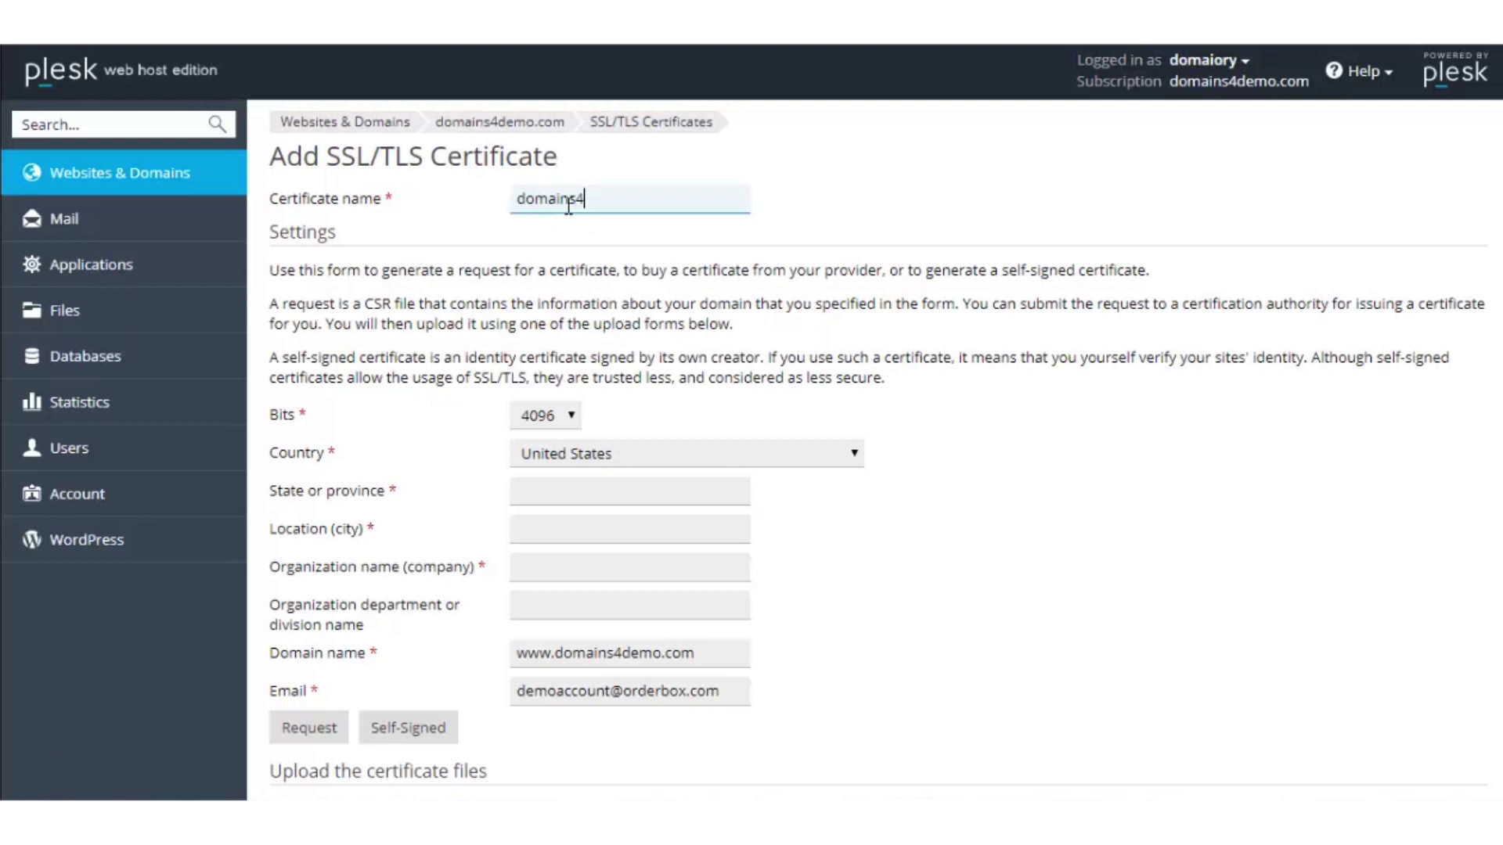
text(demo.com)
click(571, 417)
click(557, 441)
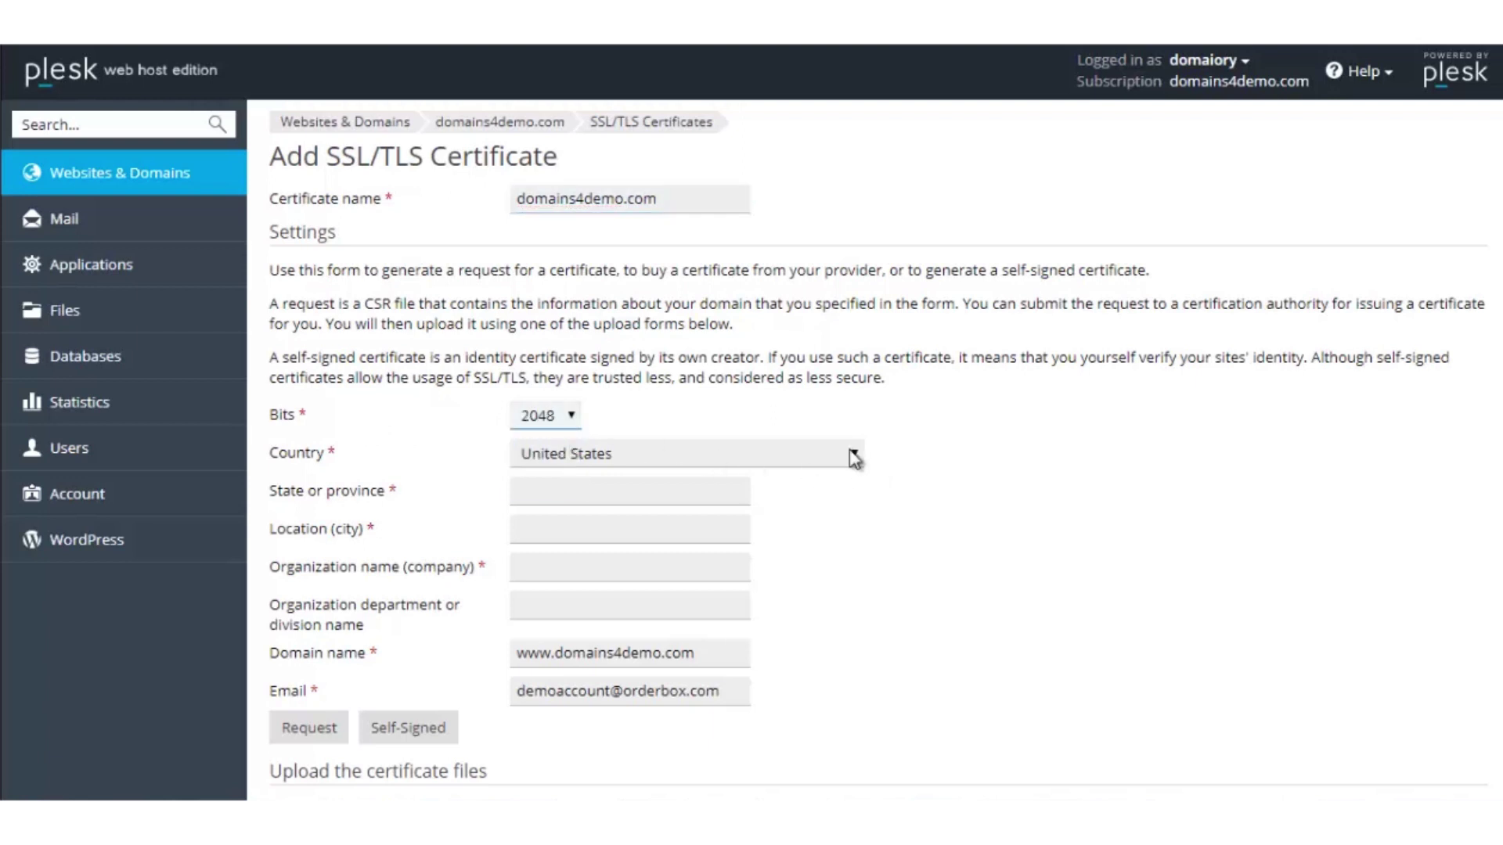
click(853, 456)
key(i)
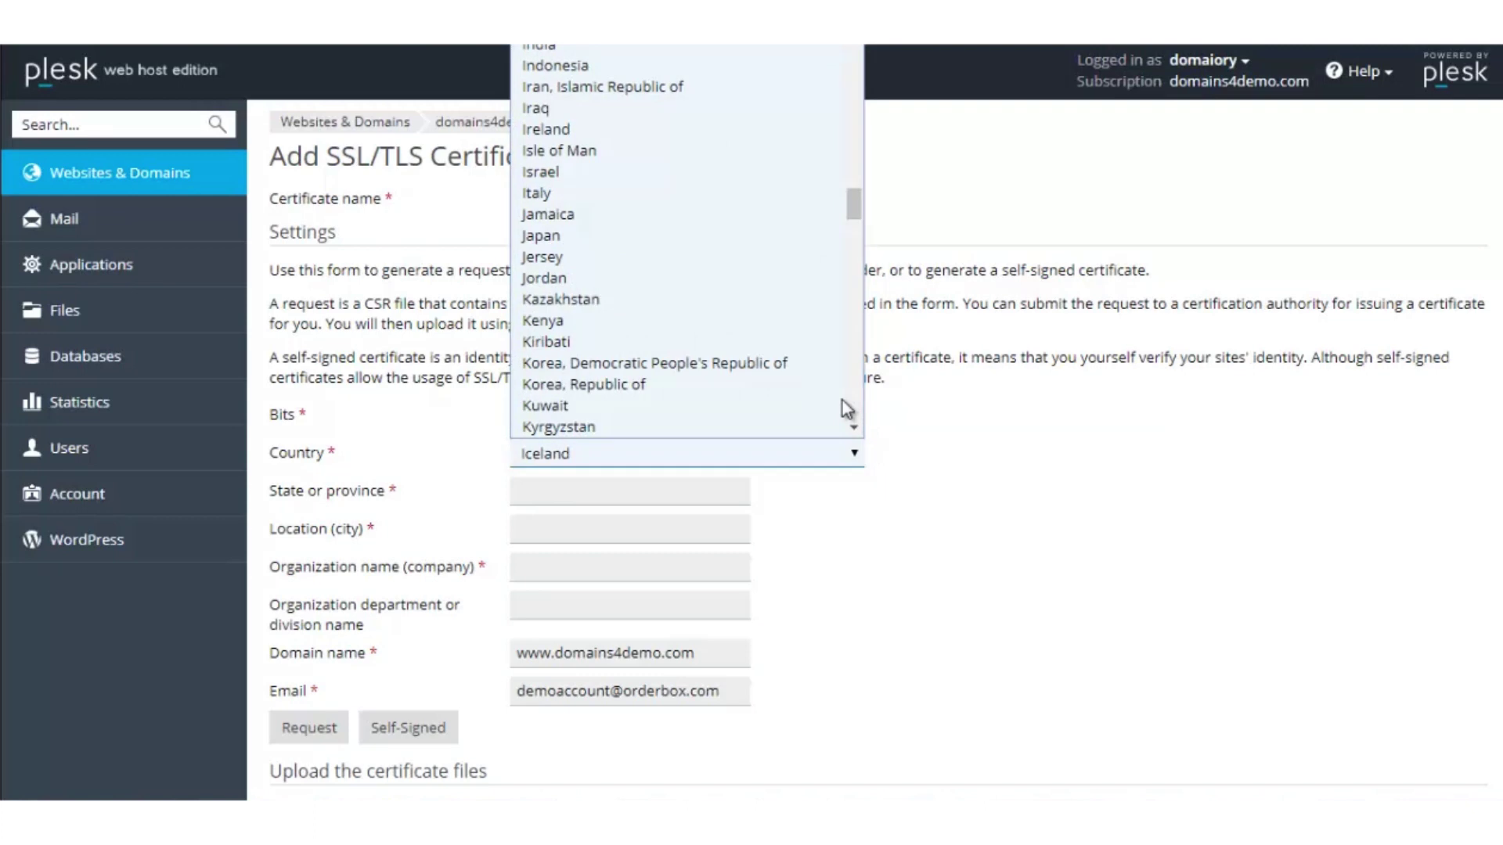
click(560, 48)
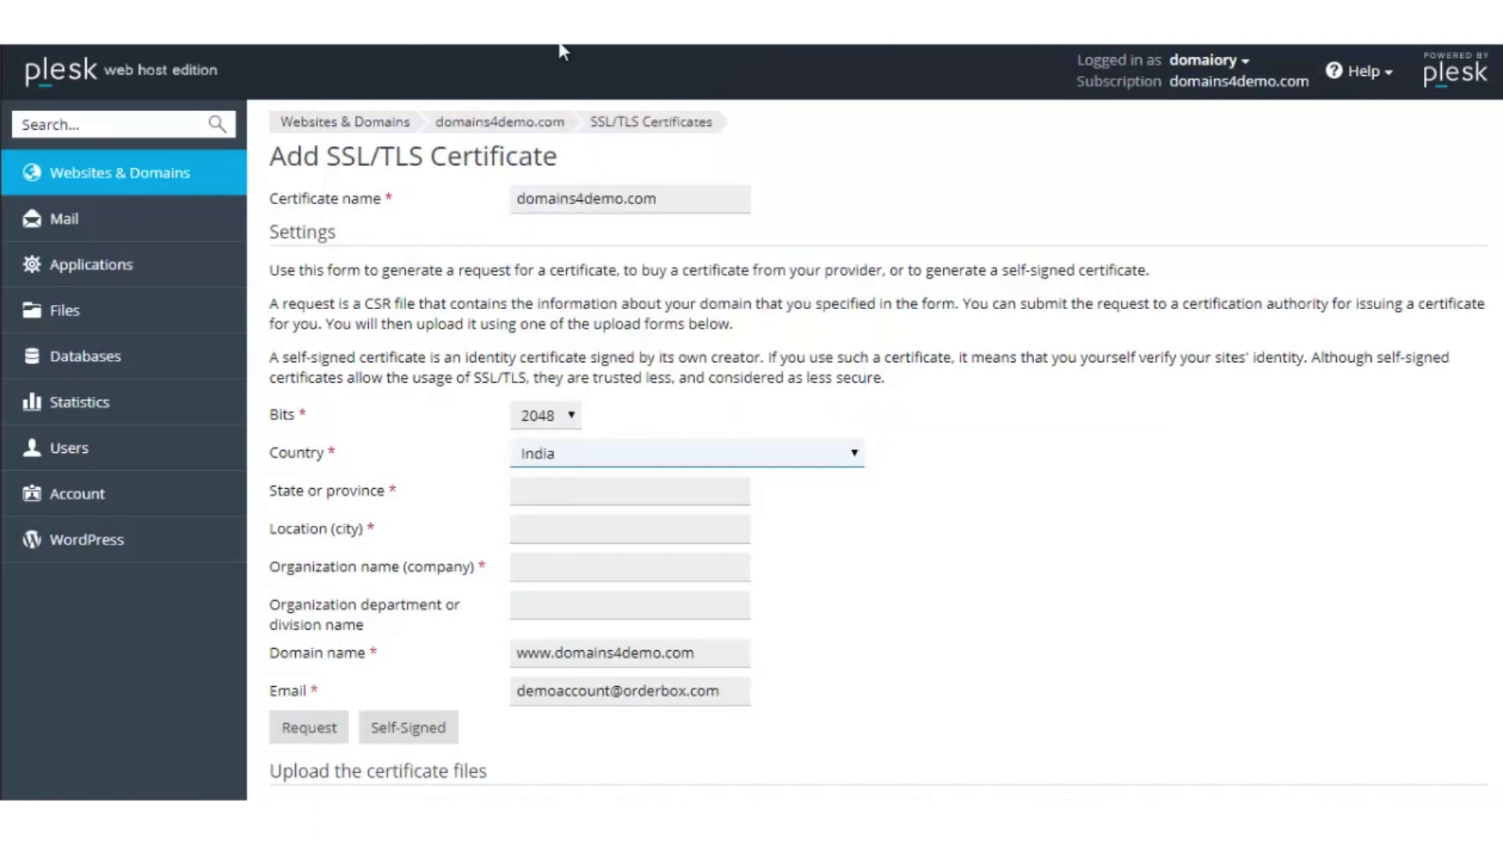
- Enter state Maharshtra, city Mumbai and organization Demo company
click(577, 486)
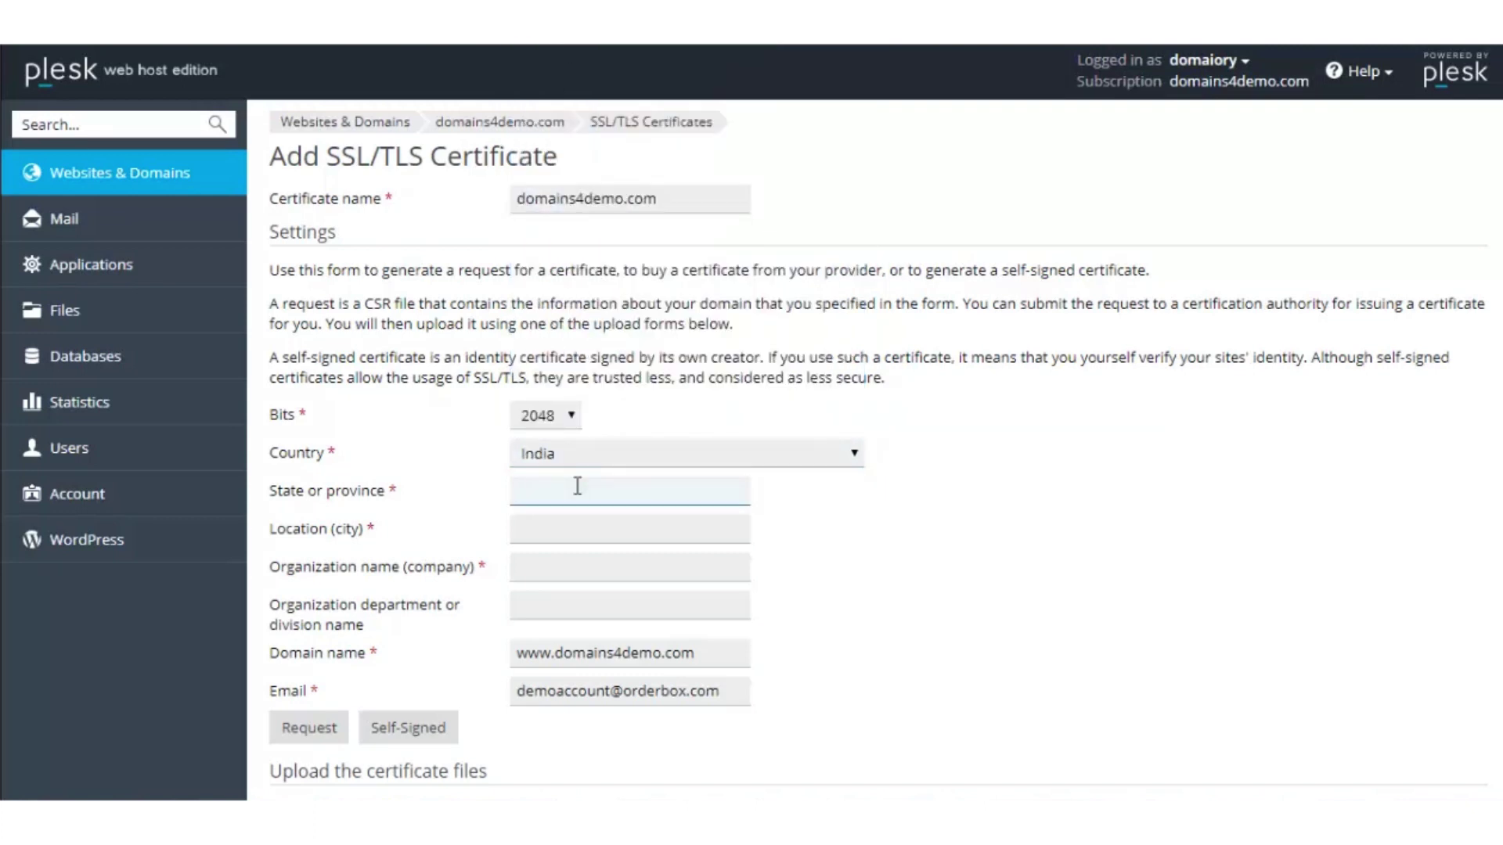
text(Maha)
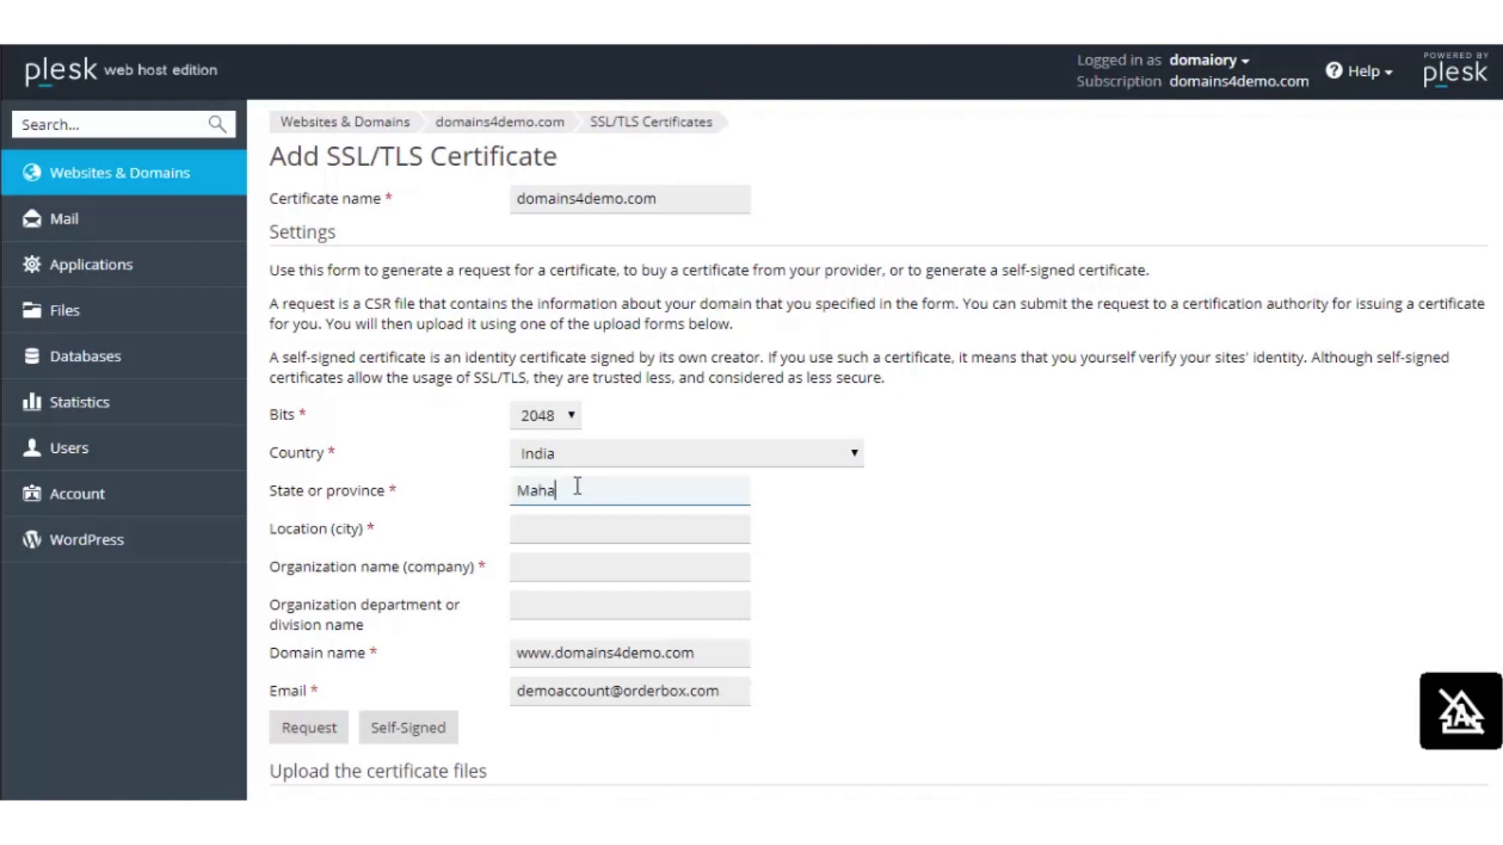
text(rshtra)
click(581, 536)
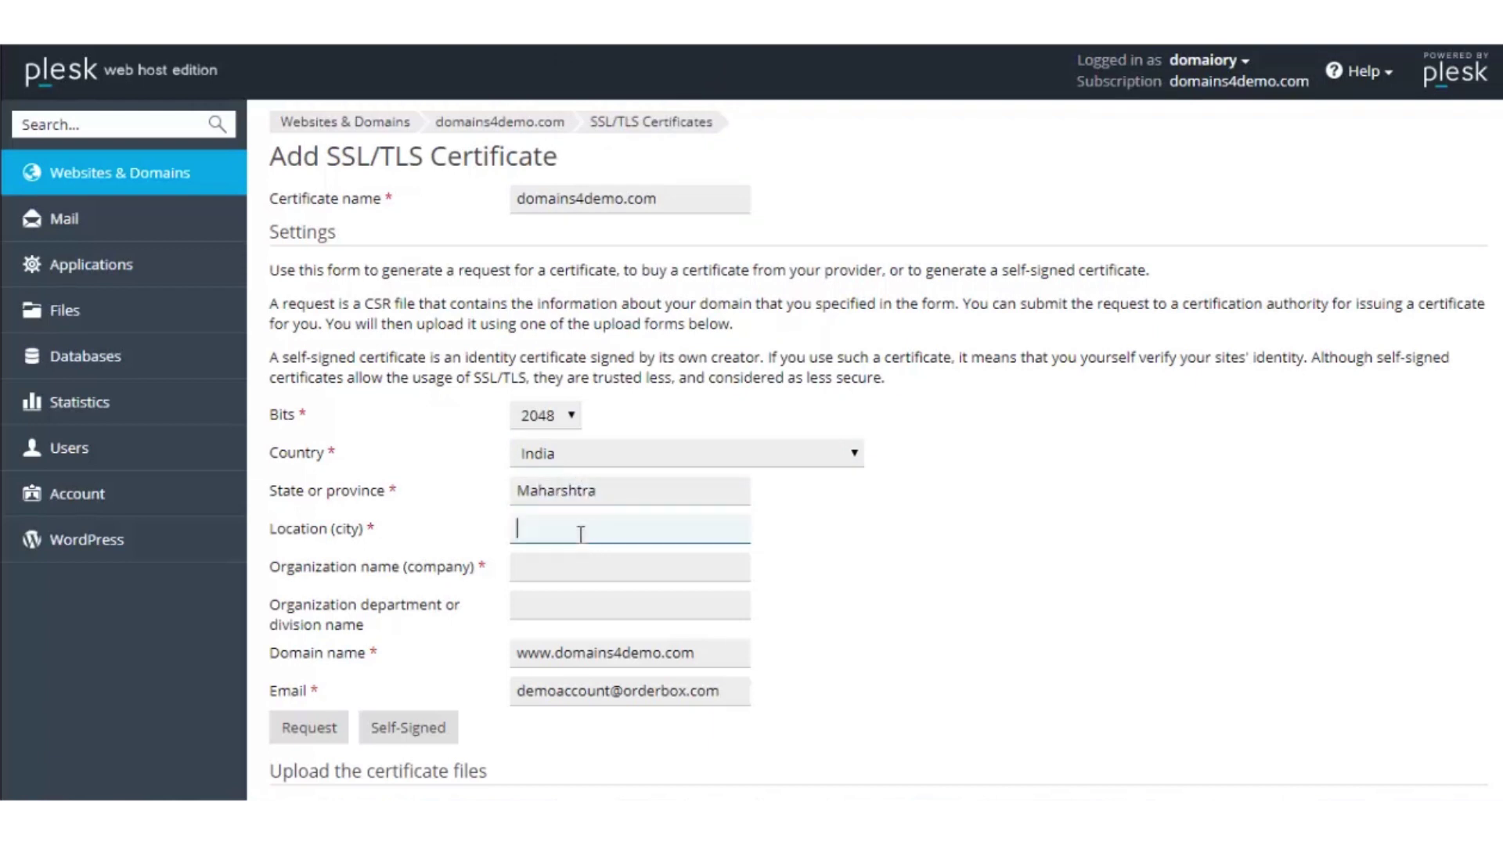
text(Mumbai)
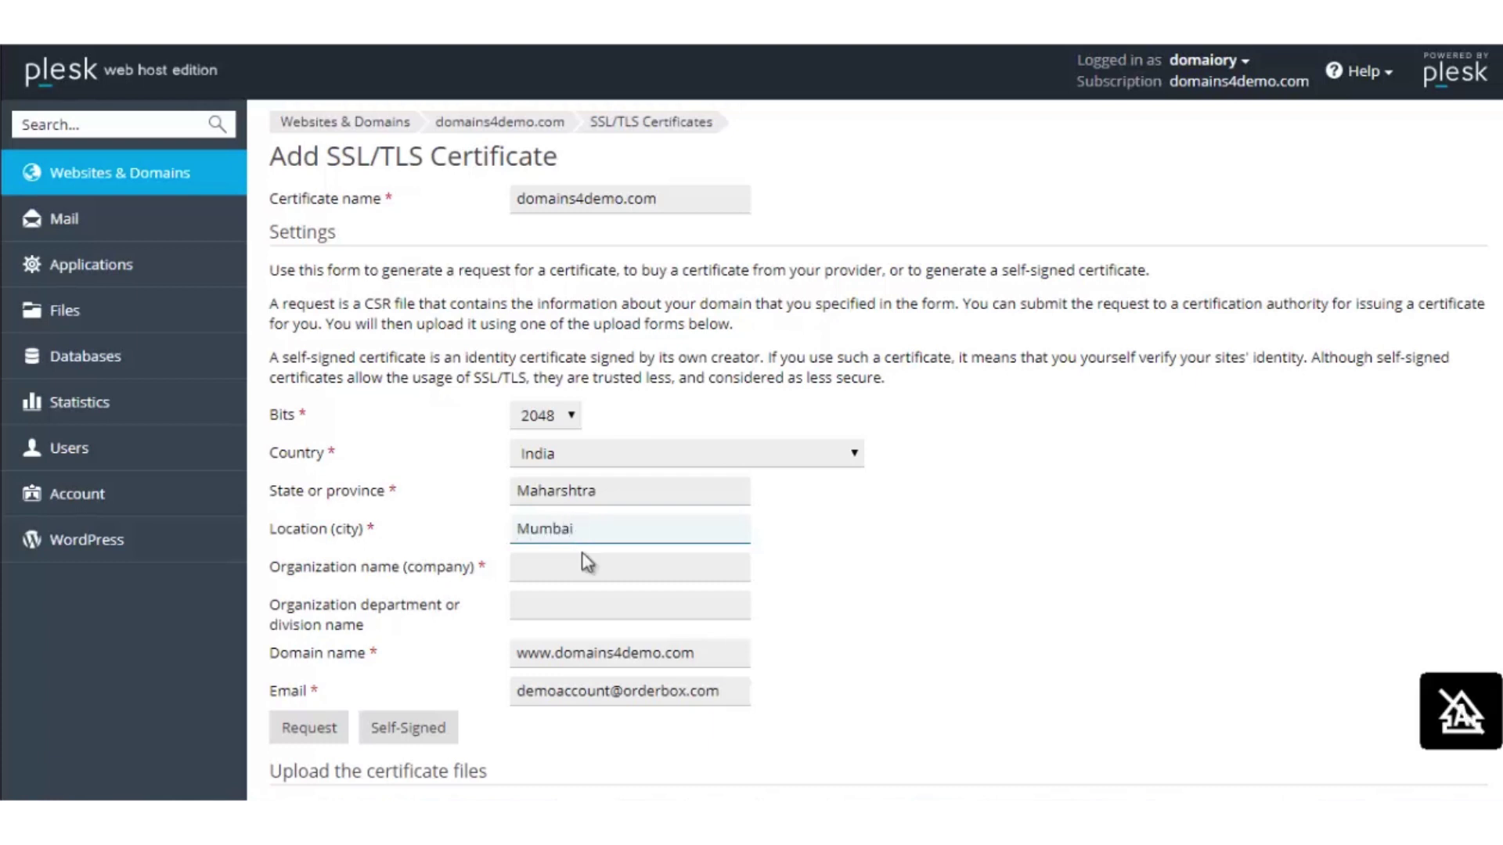
click(585, 562)
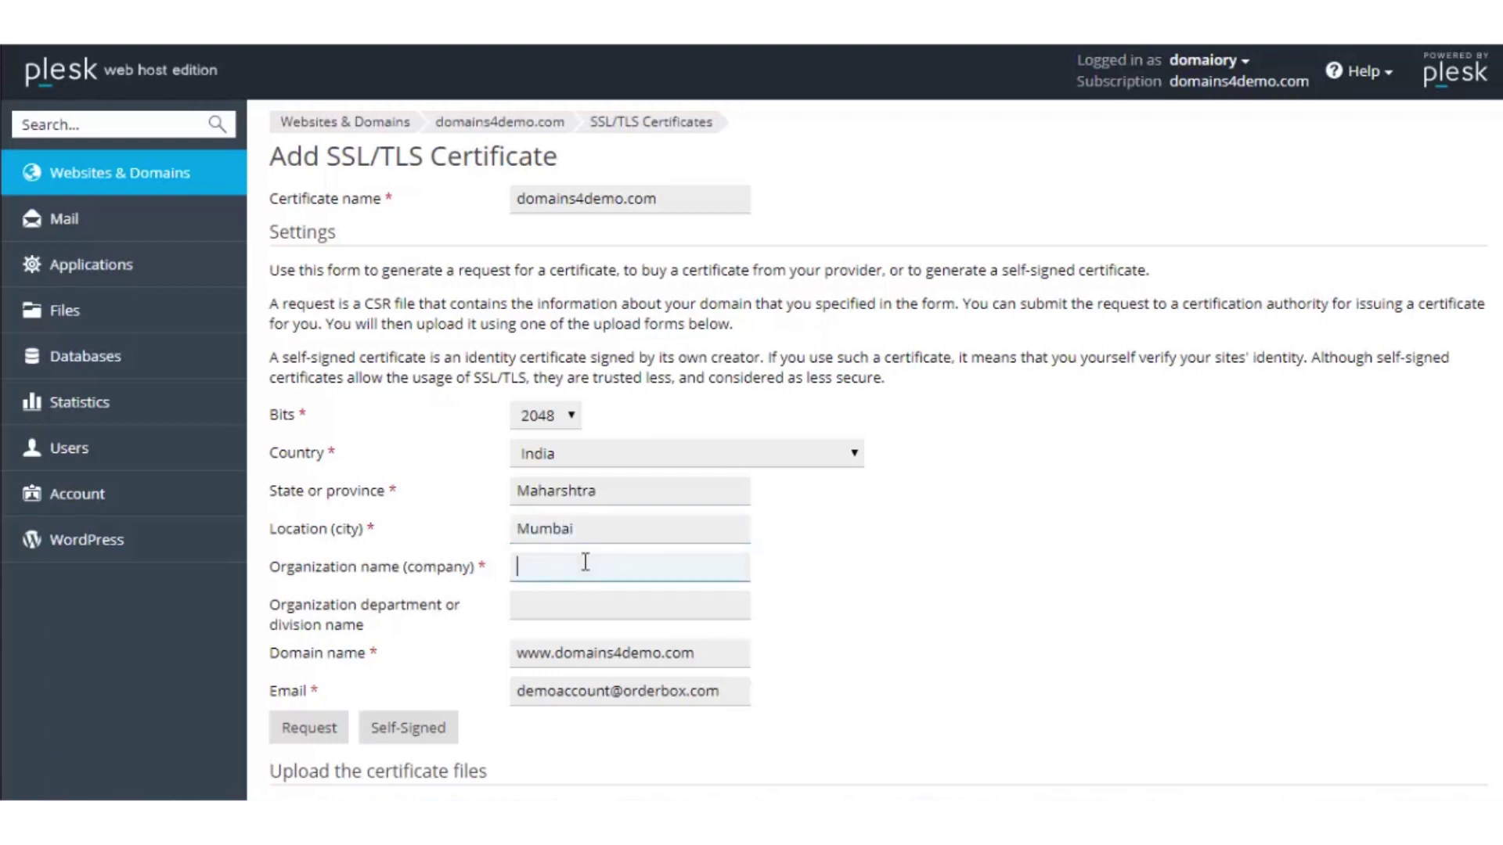
text(Demo company)
scroll(1409, 476, down, 2)
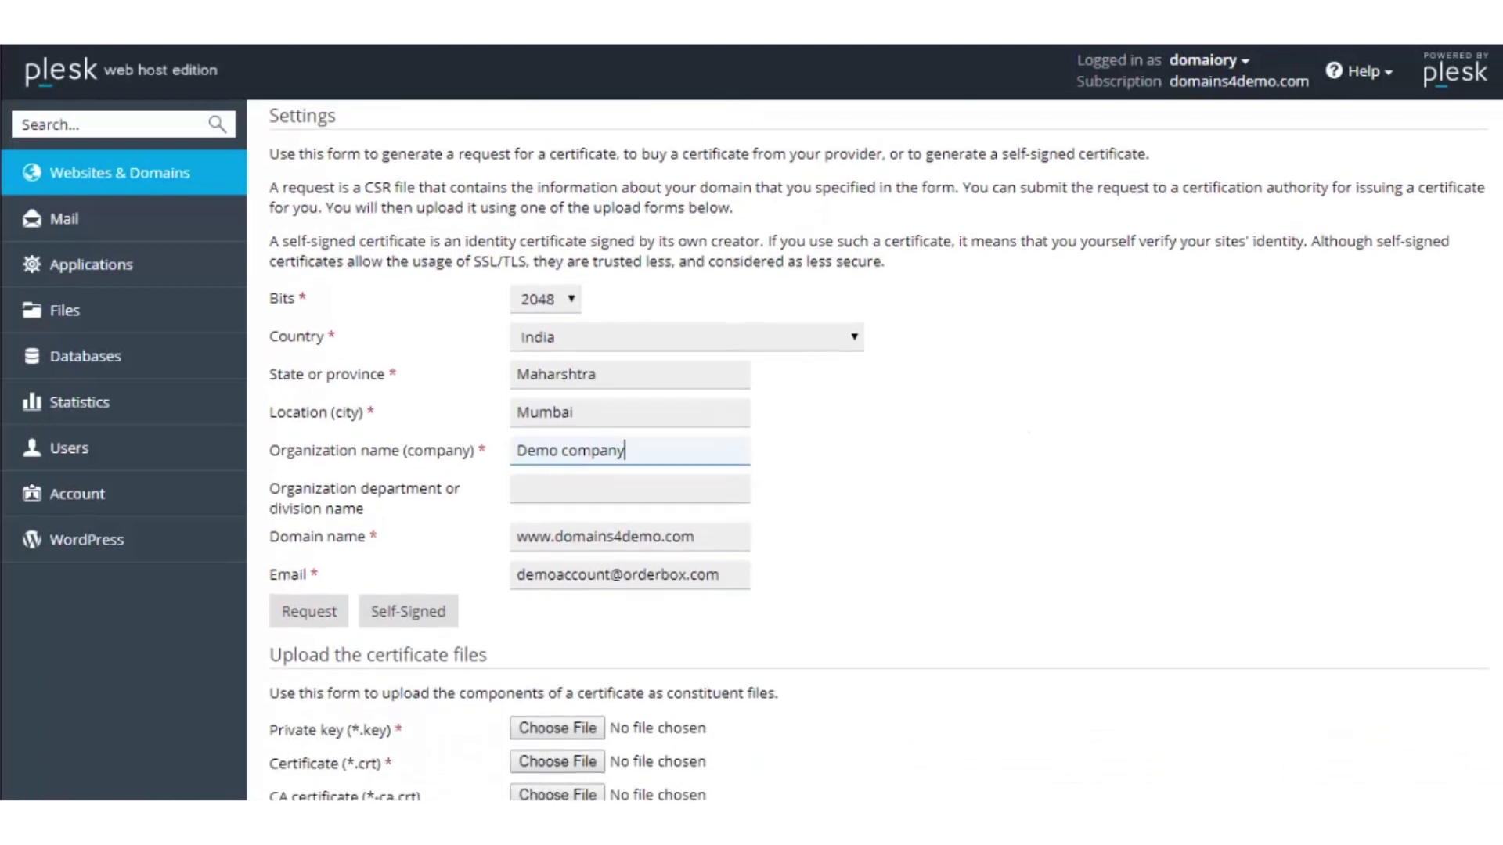
click(556, 539)
key(BackSpace)
key(BackSpace)
key(BackSpace)
key(BackSpace)
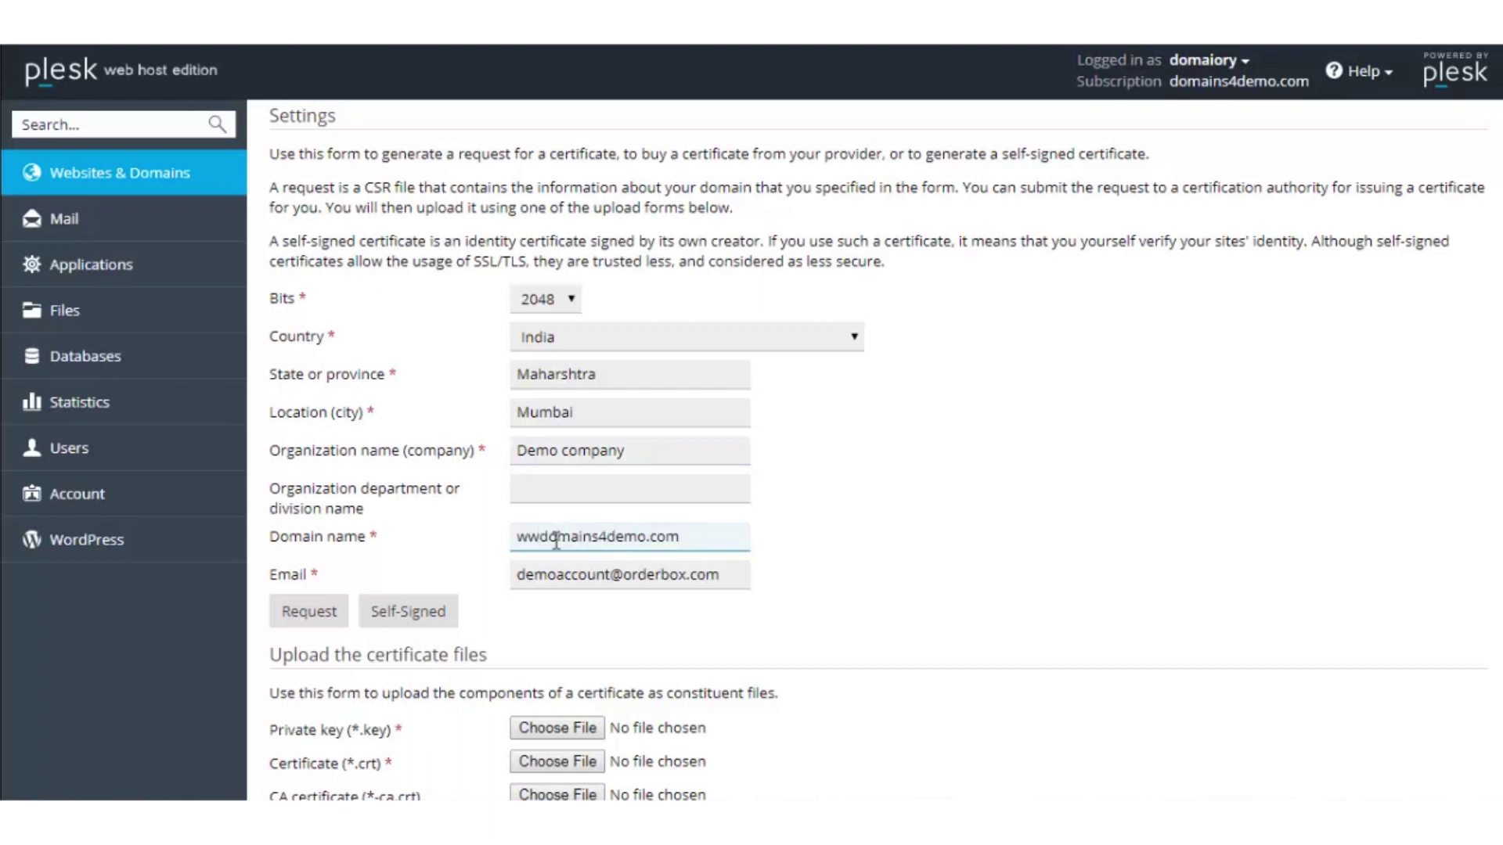
click(689, 539)
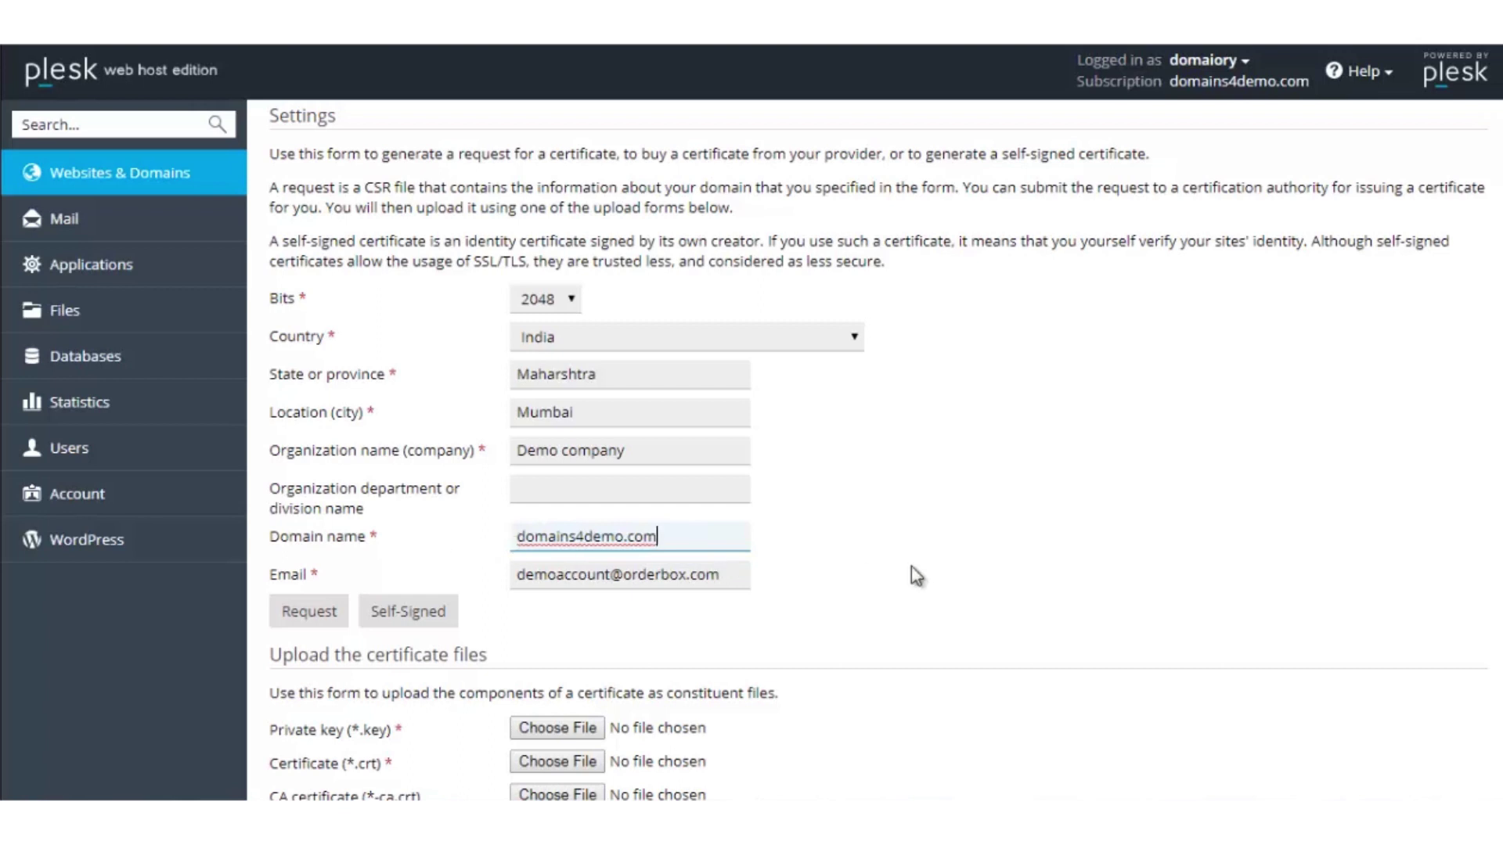
- Replace the contact e-mail with the domain's admin address and submit the request
click(746, 576)
key(BackSpace)
key(BackSpace)
key(BackSpace)
key(BackSpace)
key(BackSpace)
key(BackSpace)
key(BackSpace)
key(BackSpace)
key(BackSpace)
key(BackSpace)
key(BackSpace)
key(BackSpace)
key(BackSpace)
key(BackSpace)
key(BackSpace)
key(BackSpace)
key(BackSpace)
key(BackSpace)
key(BackSpace)
key(BackSpace)
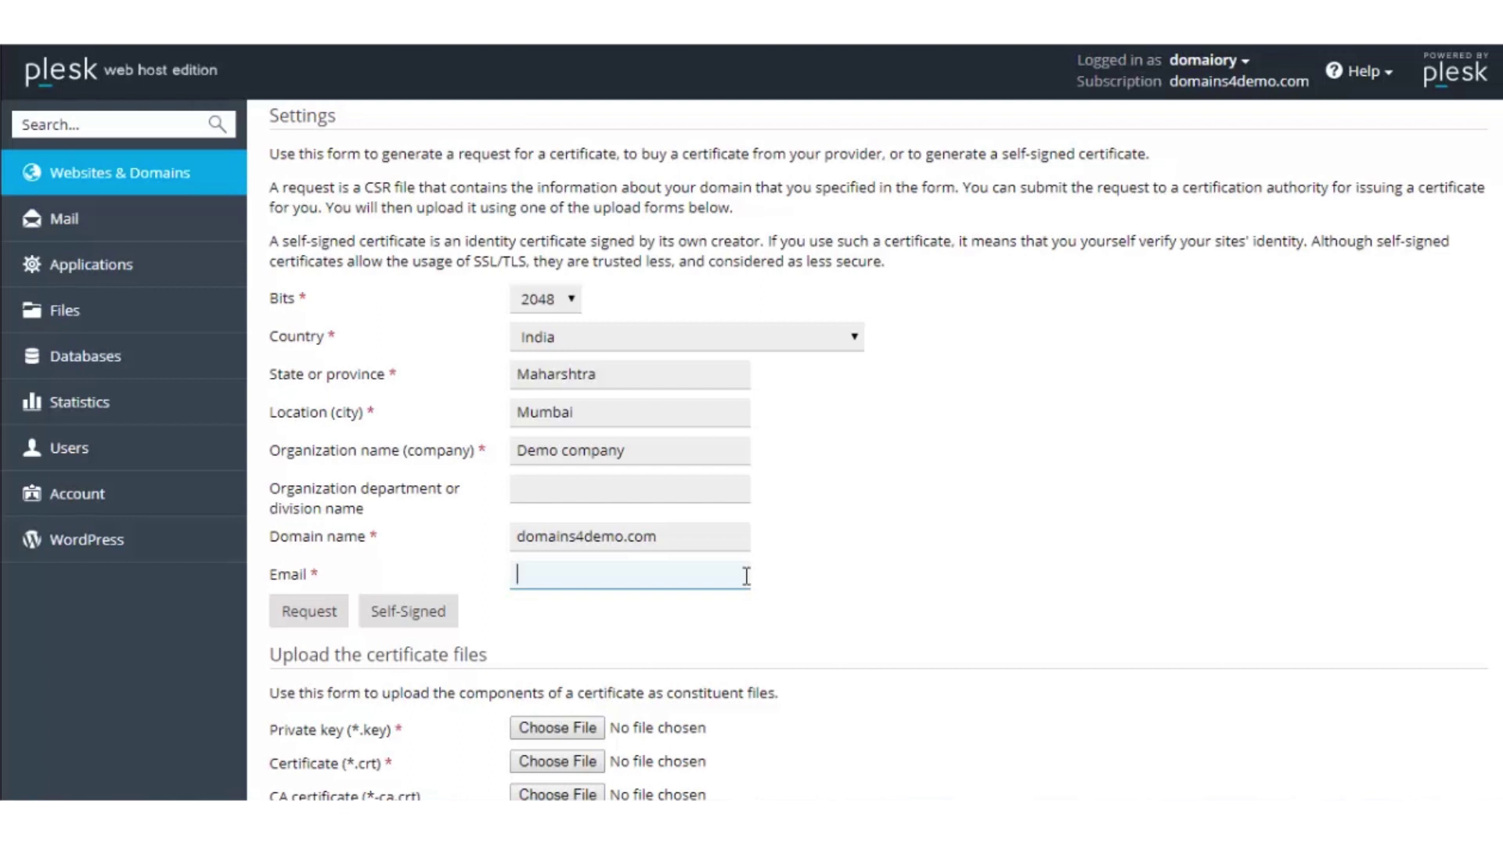
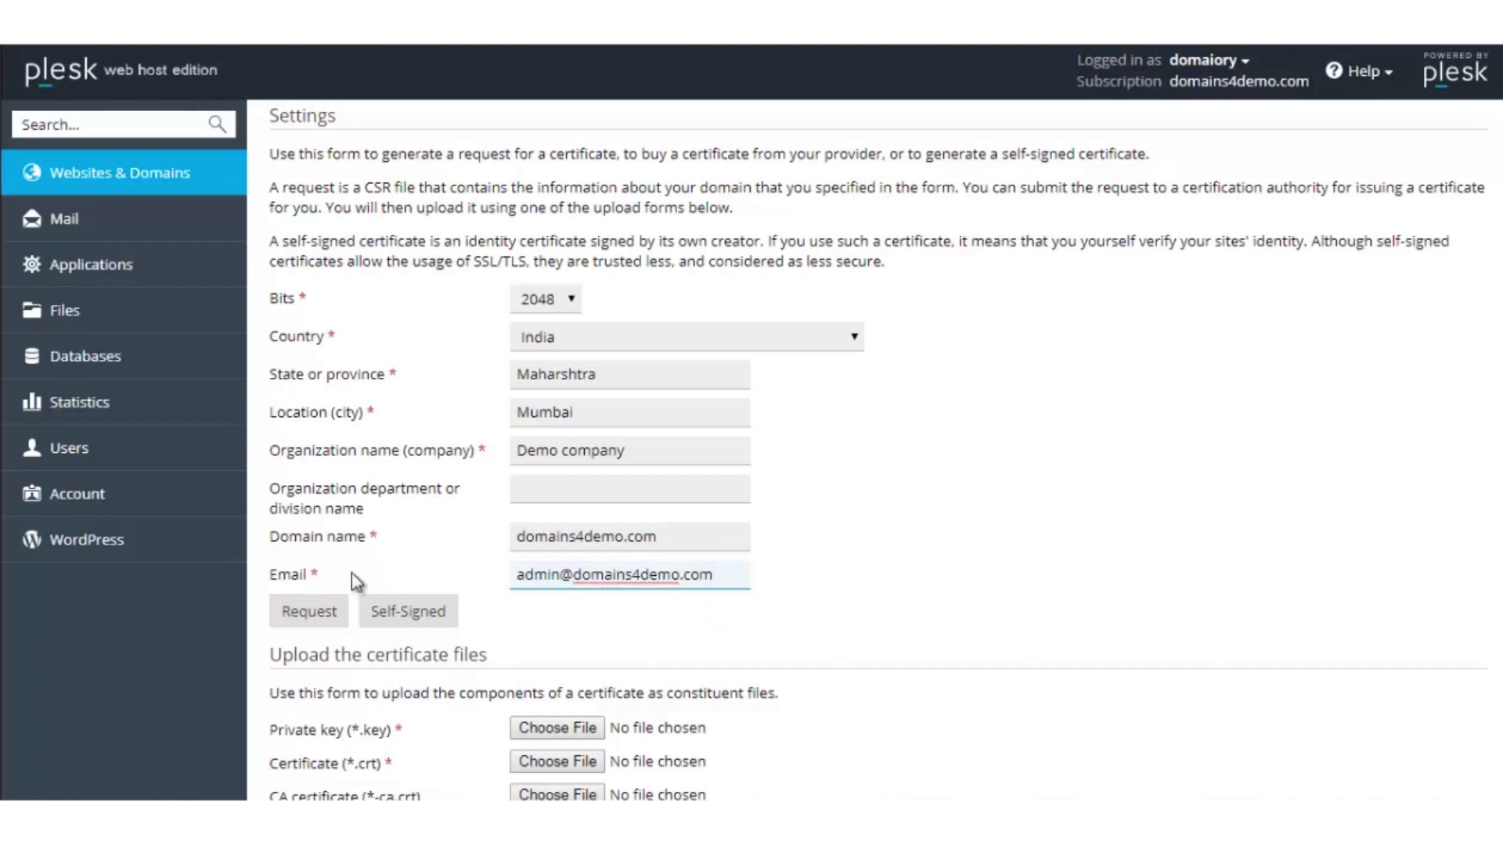
click(313, 614)
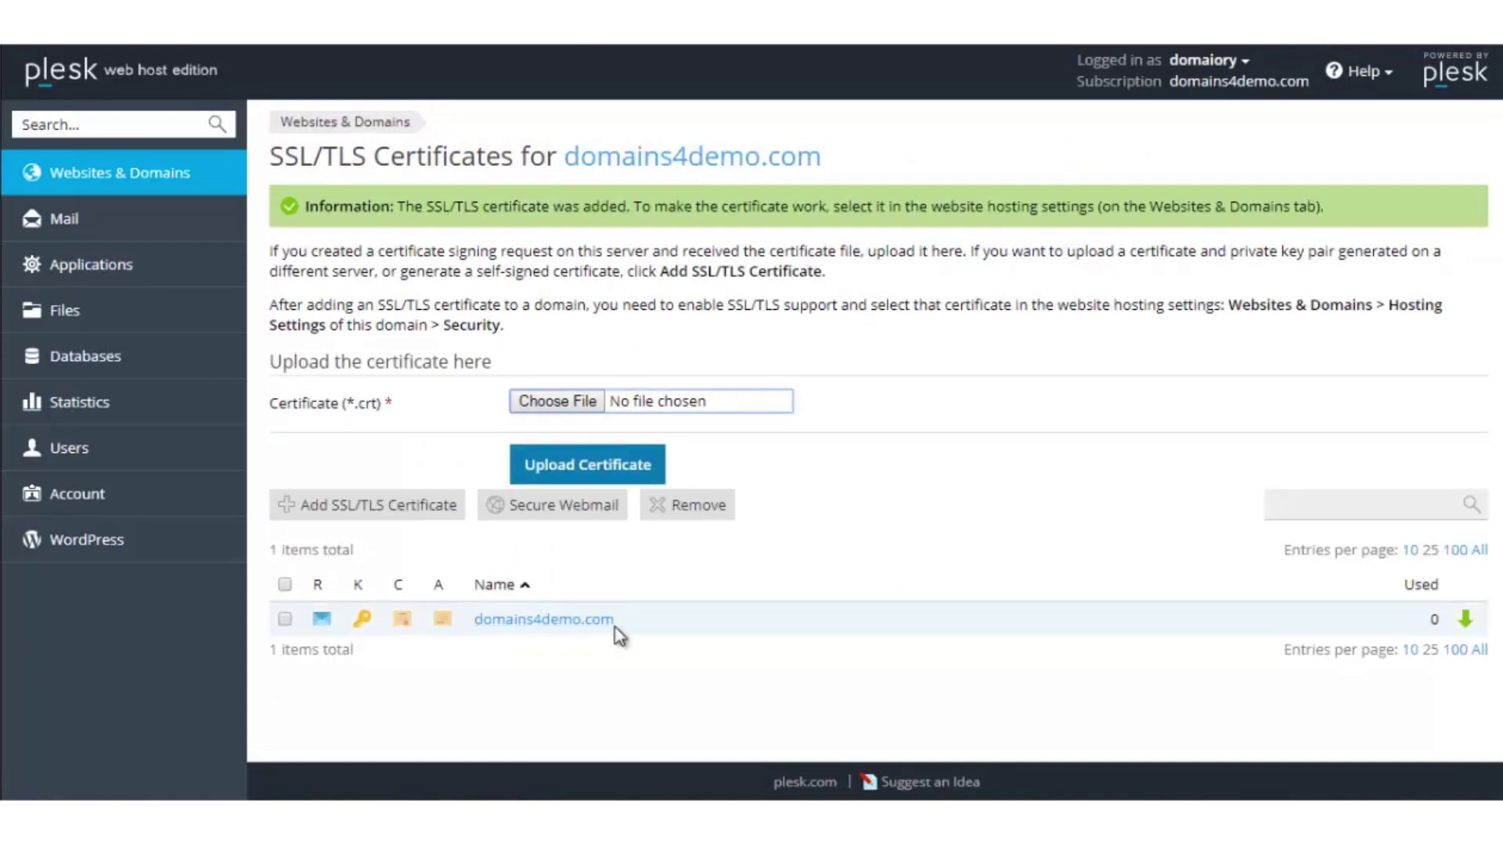
- Open the new domains4demo.com certificate and select its entire CSR text
click(542, 623)
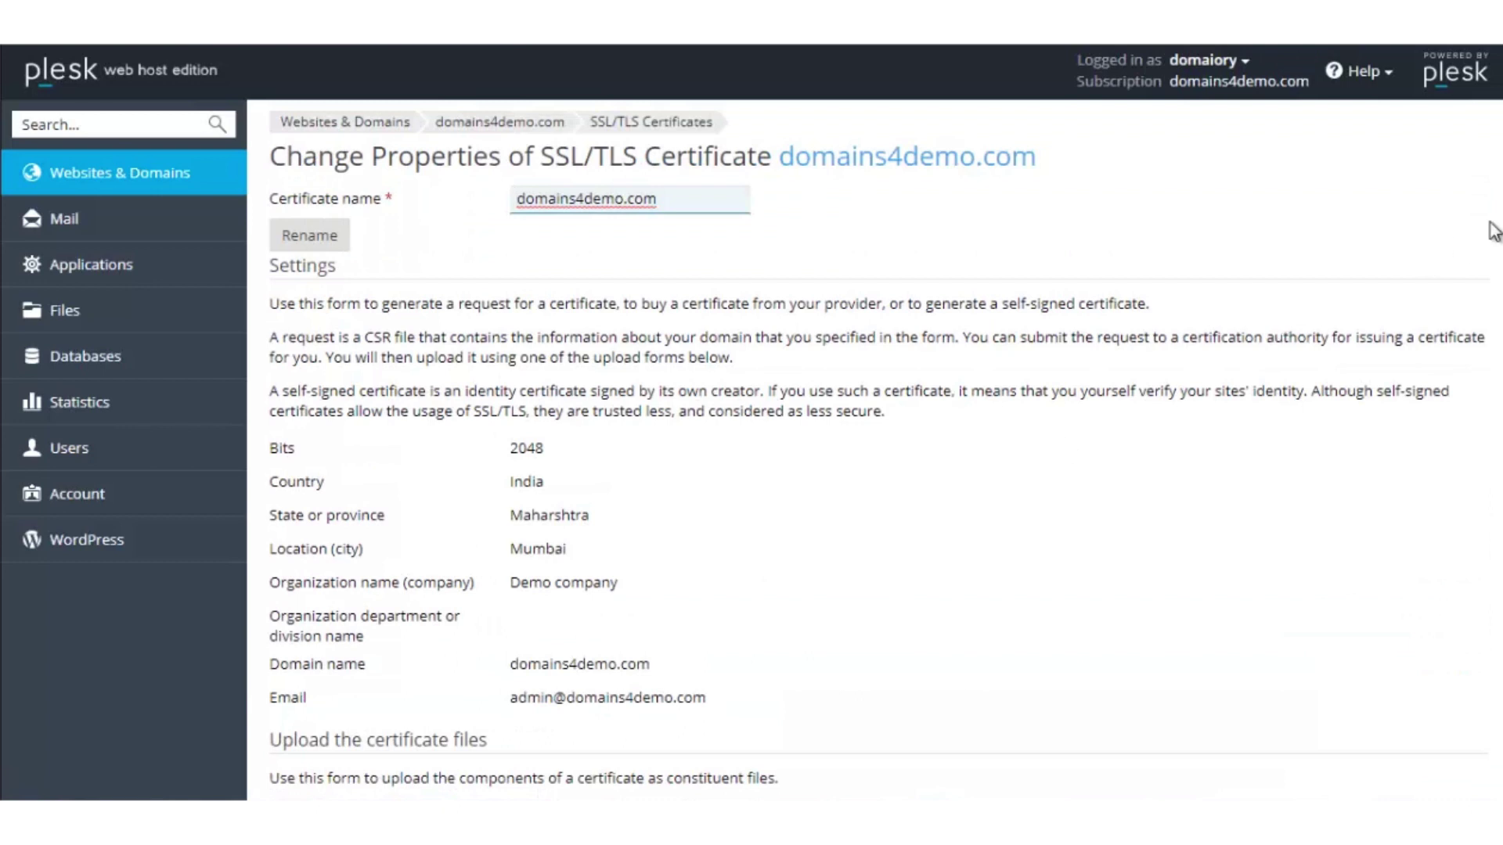
scroll(875, 450, down, 3)
scroll(874, 450, down, 10)
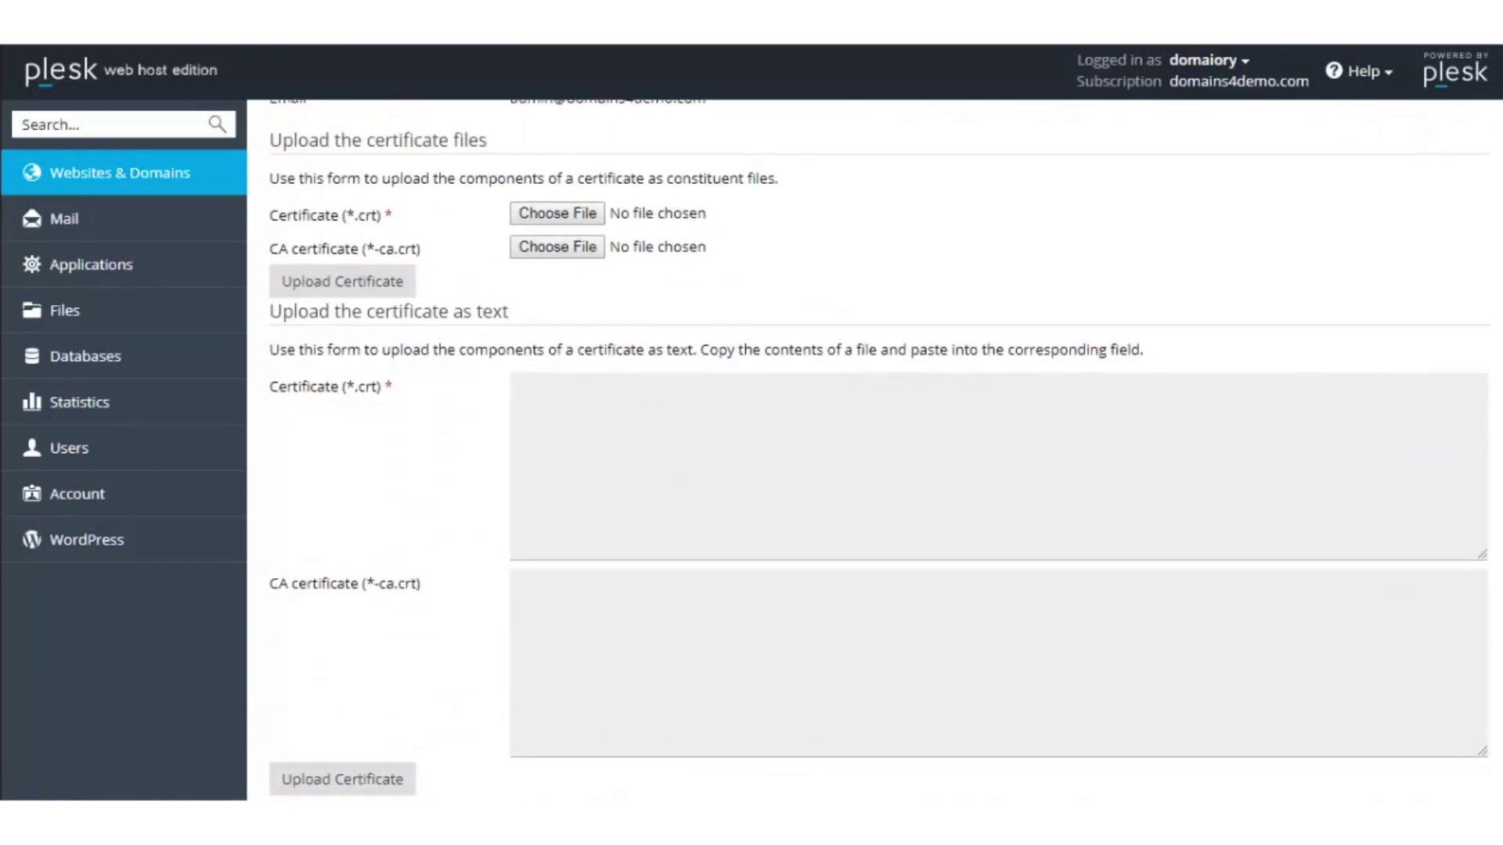
scroll(874, 450, down, 4)
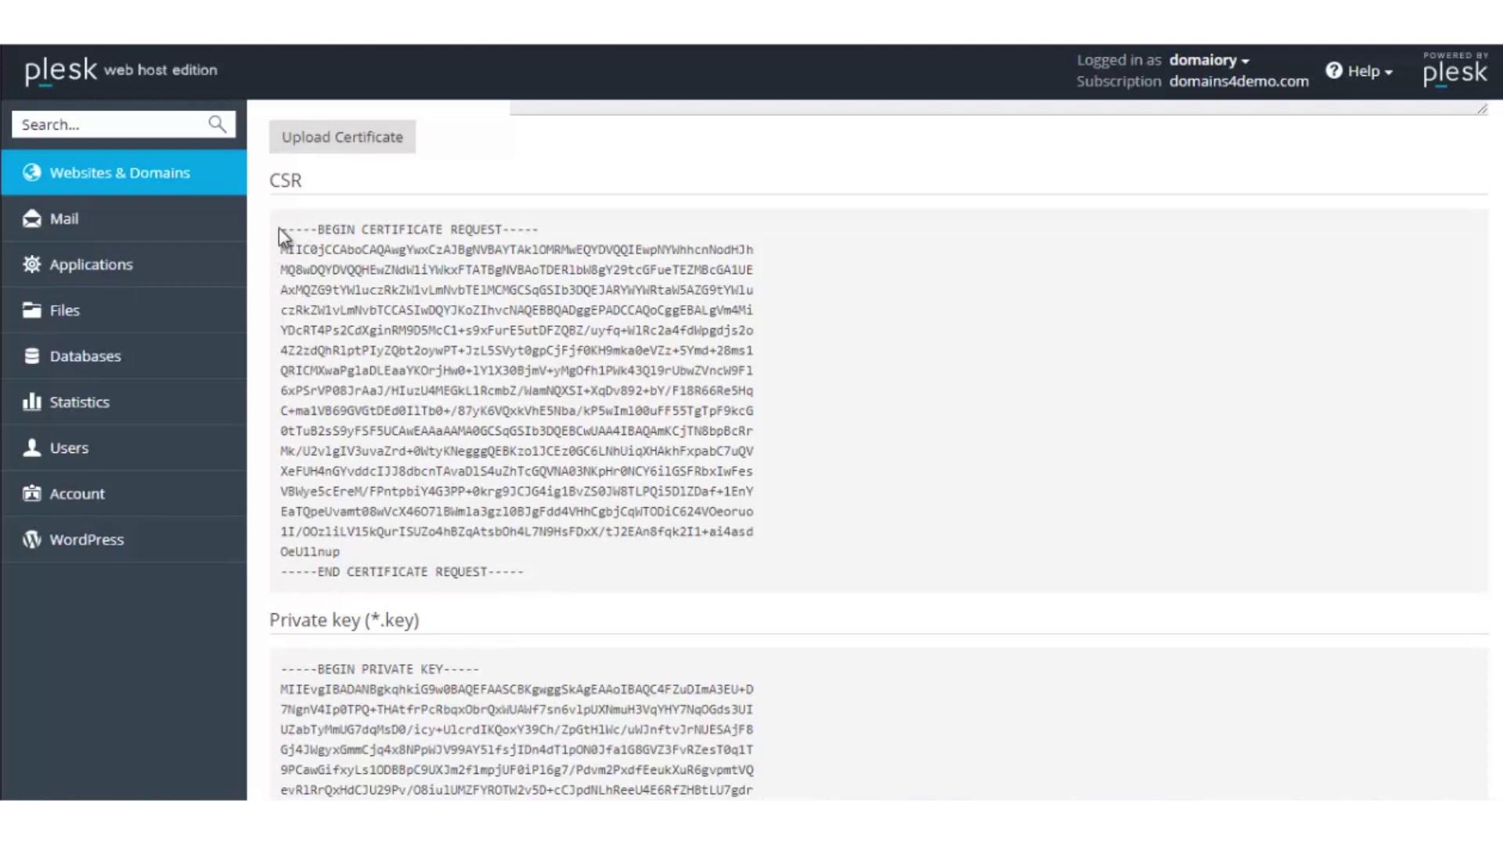
drag(284, 227, 638, 573)
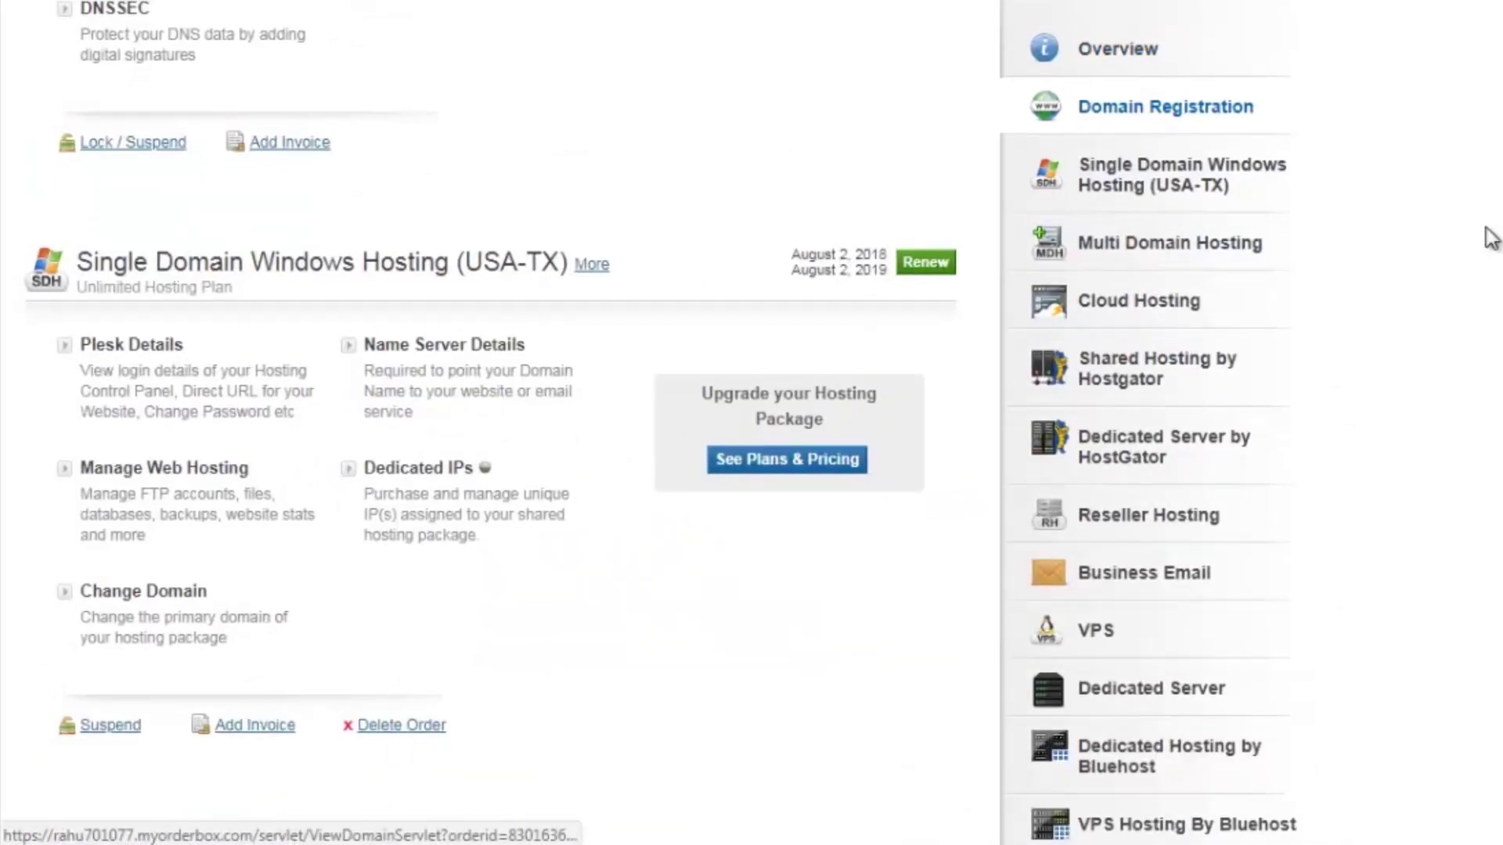
- Issue the Positive SSL certificate from the domains4demo.com SSL Certificate section
scroll(489, 422, up, 10)
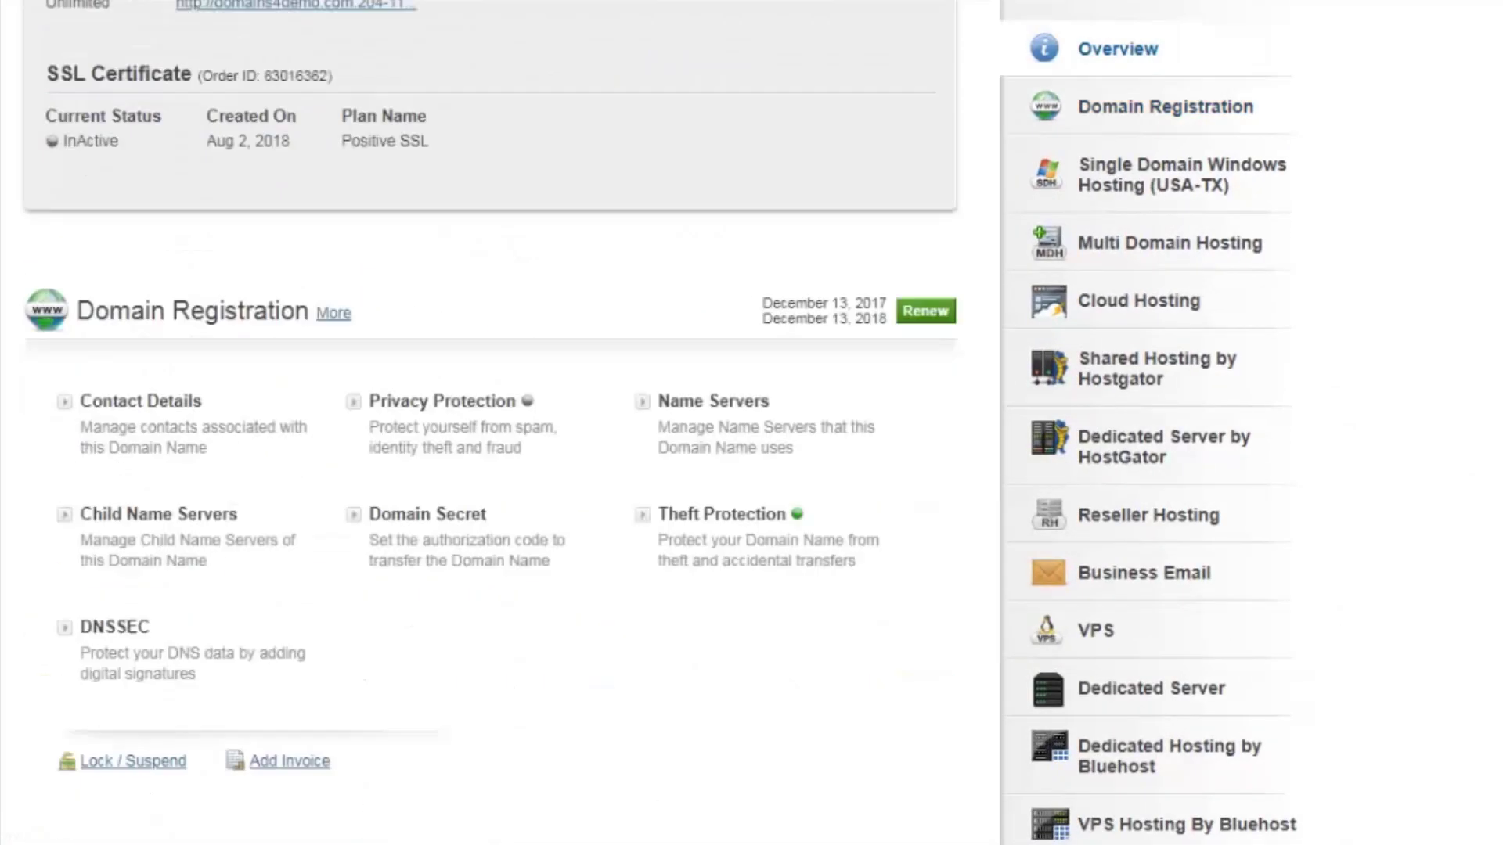
scroll(489, 422, down, 20)
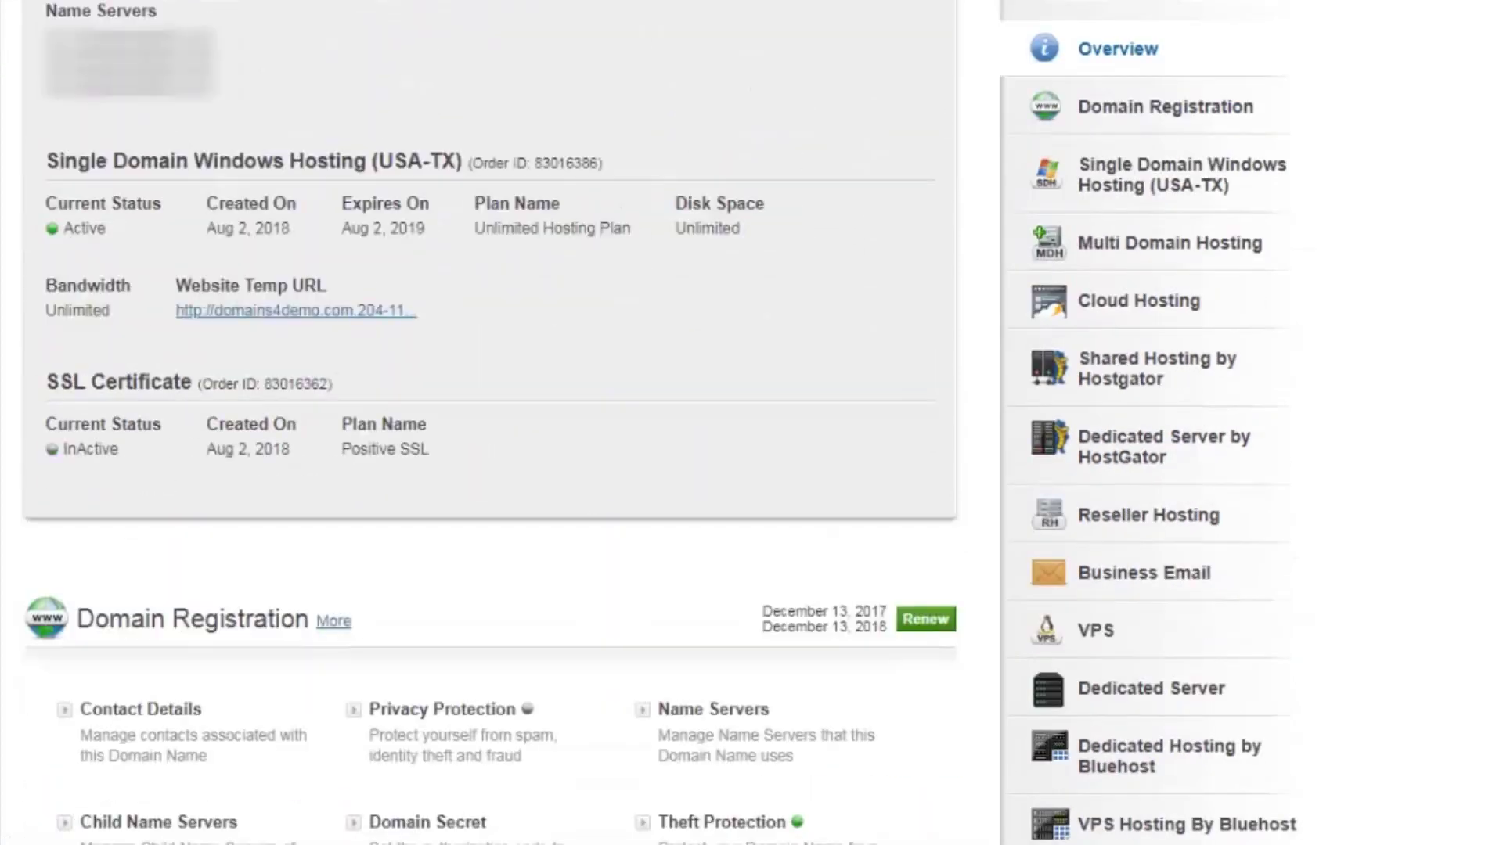
scroll(489, 422, down, 20)
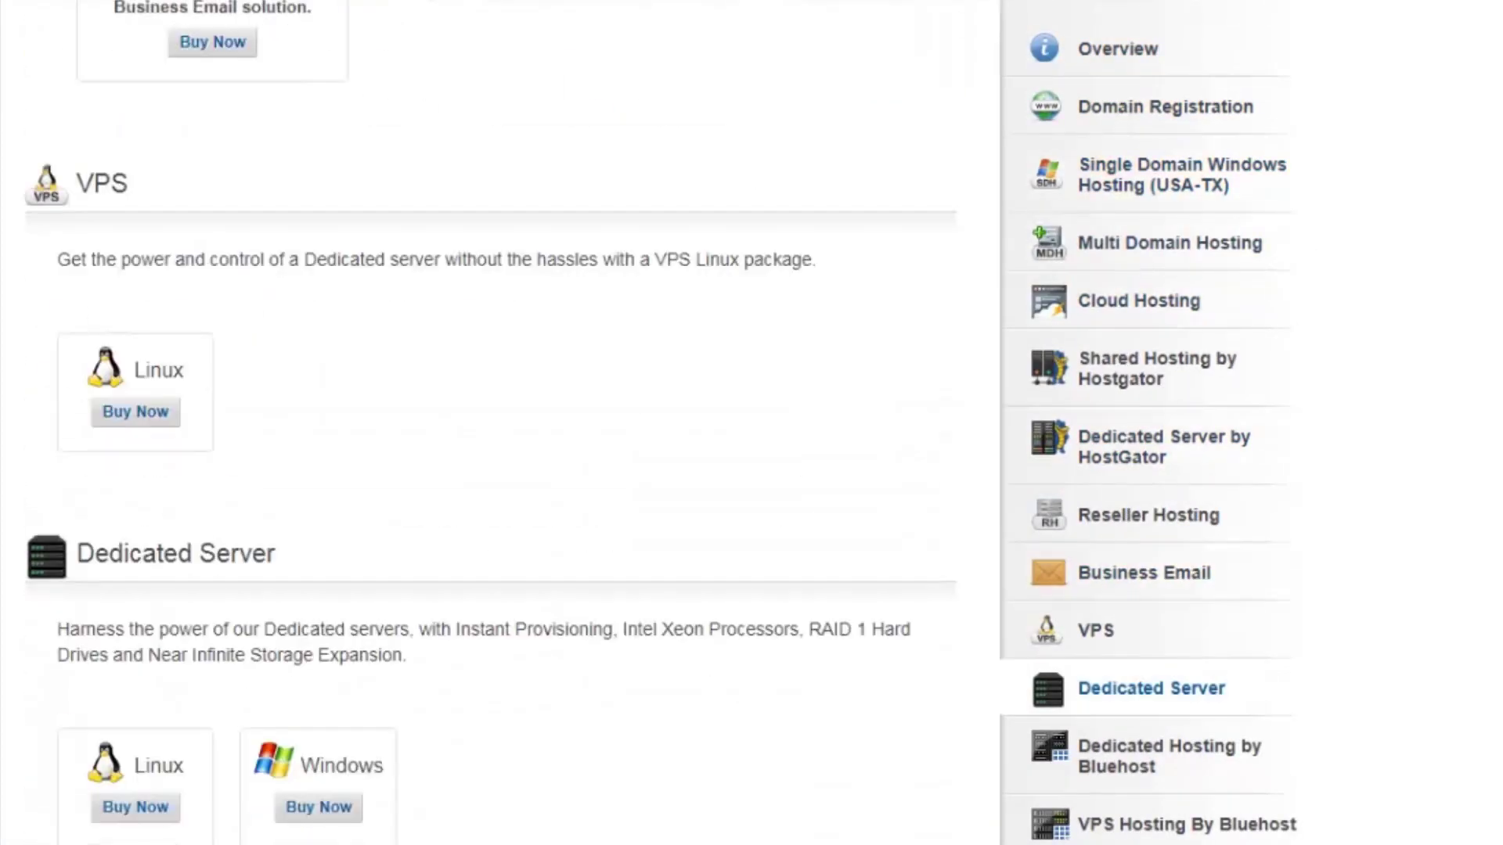
scroll(820, 429, down, 20)
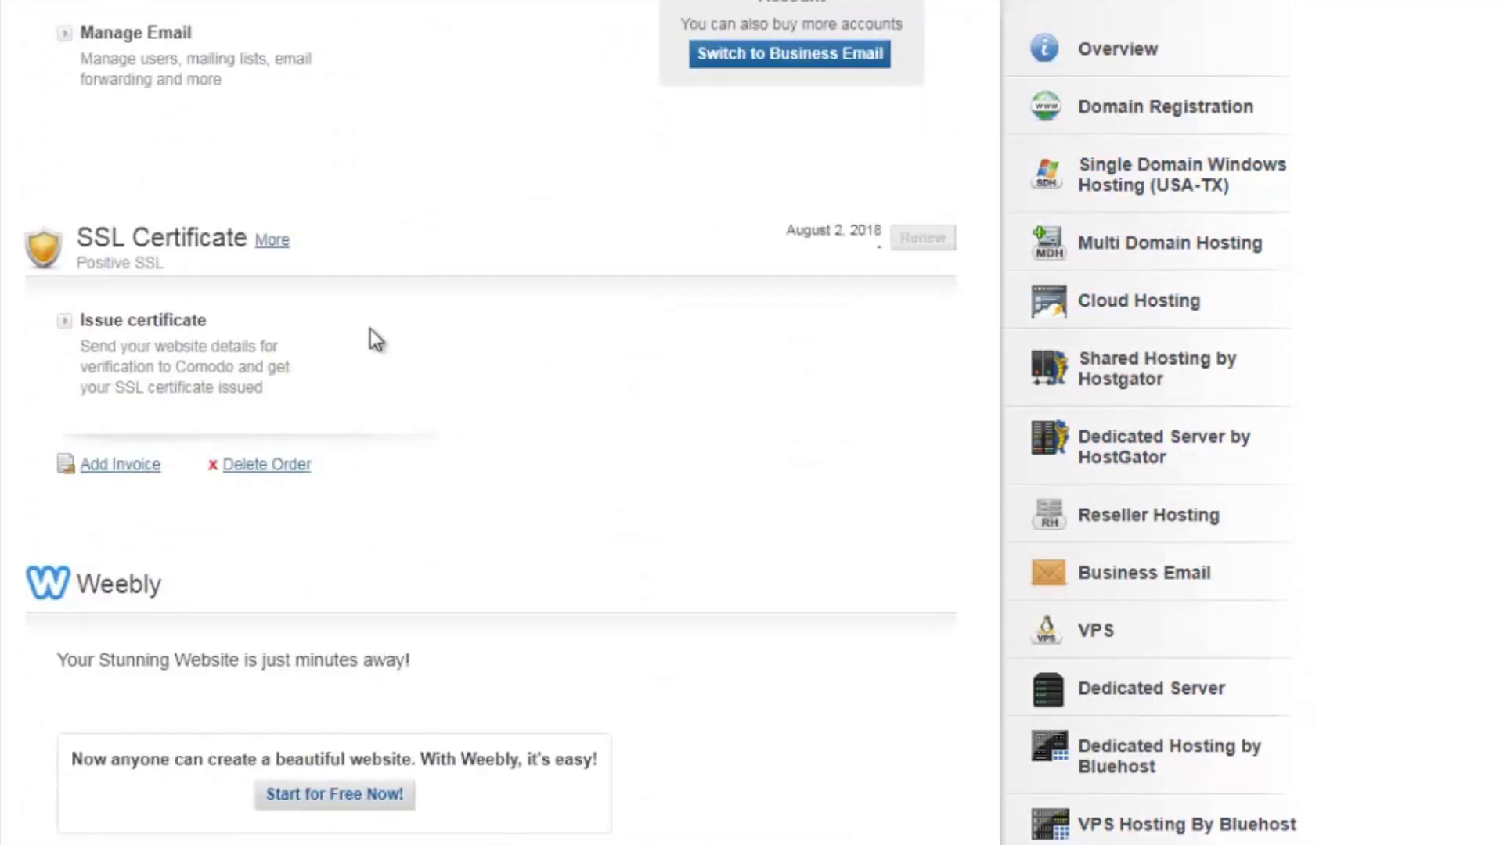
click(146, 318)
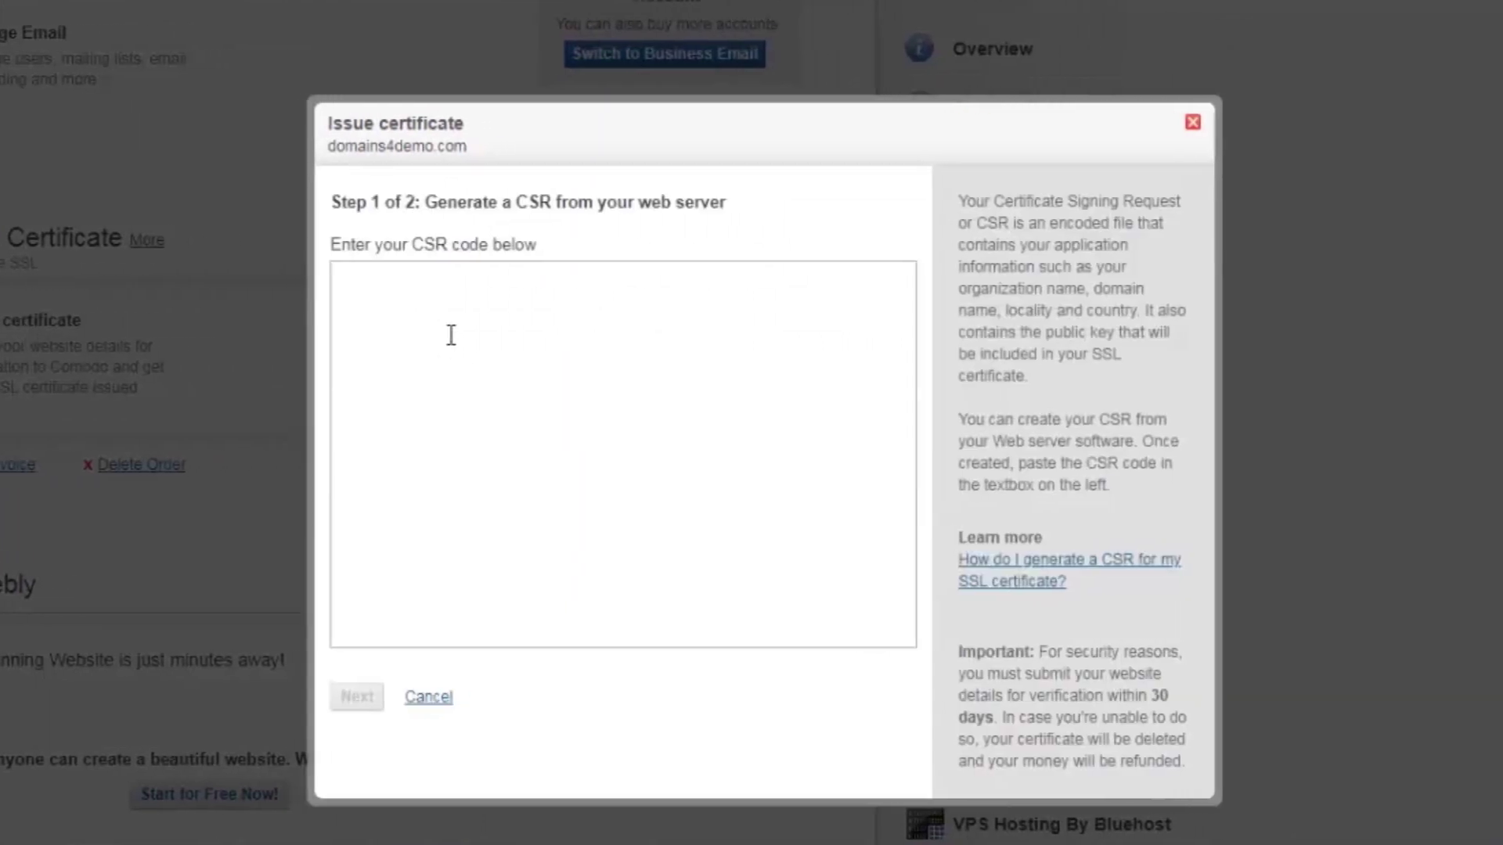
- Paste the copied CSR into the certificate application and continue
click(487, 343)
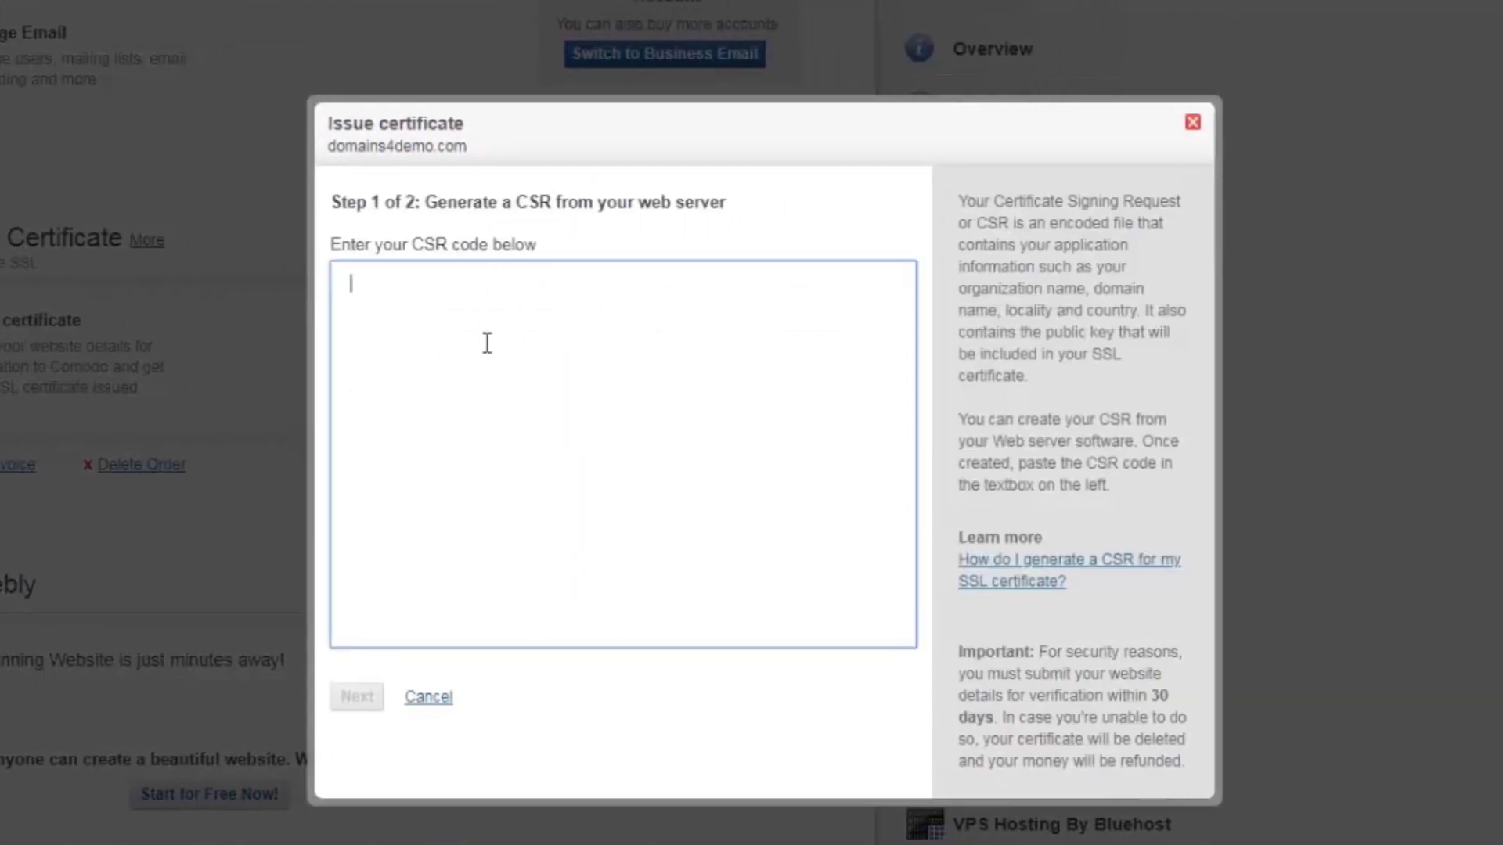
key(ctrl+v)
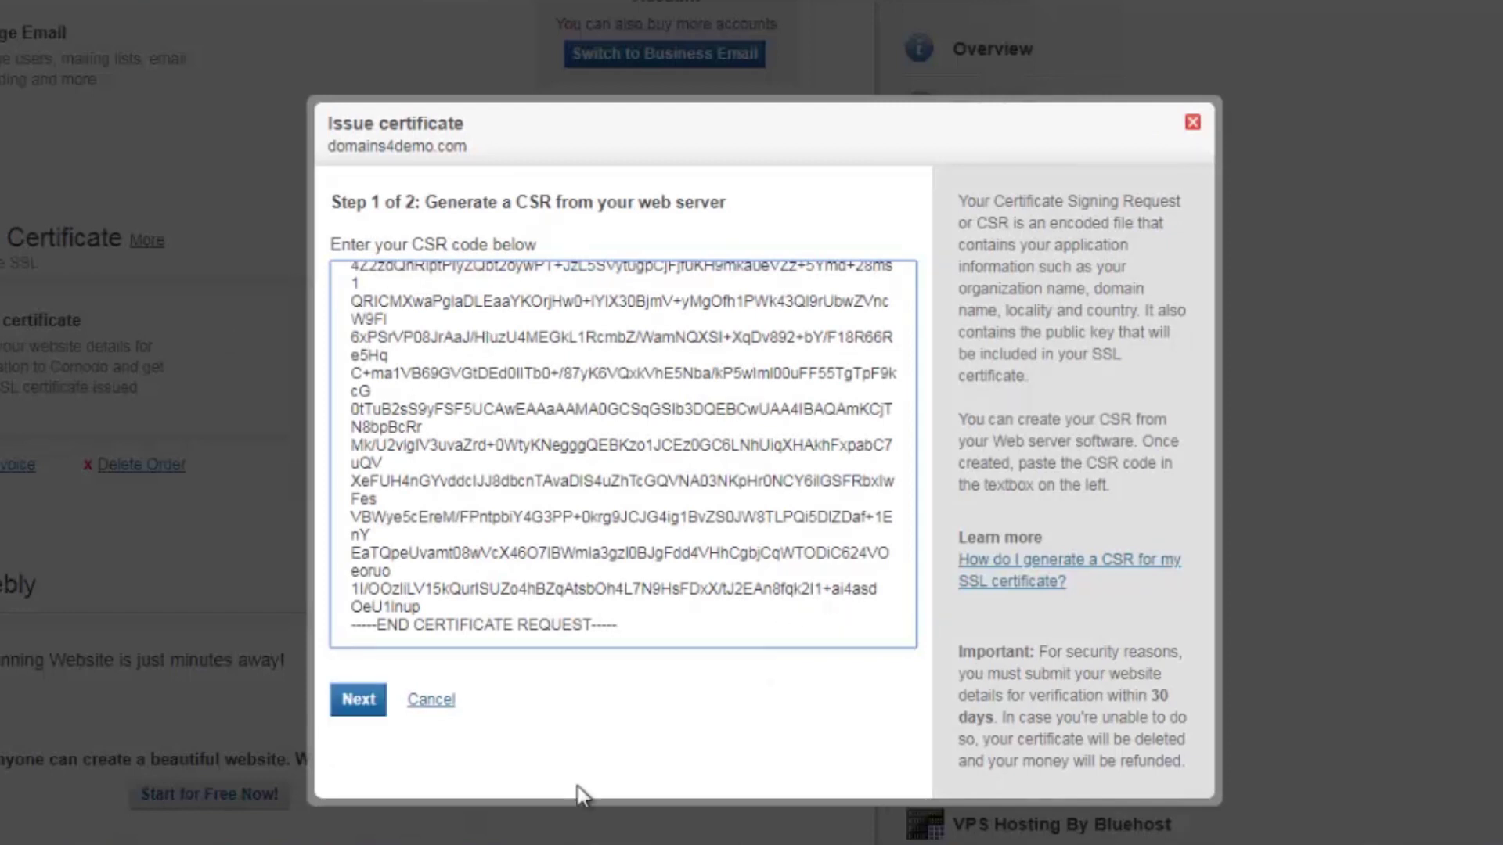
click(359, 699)
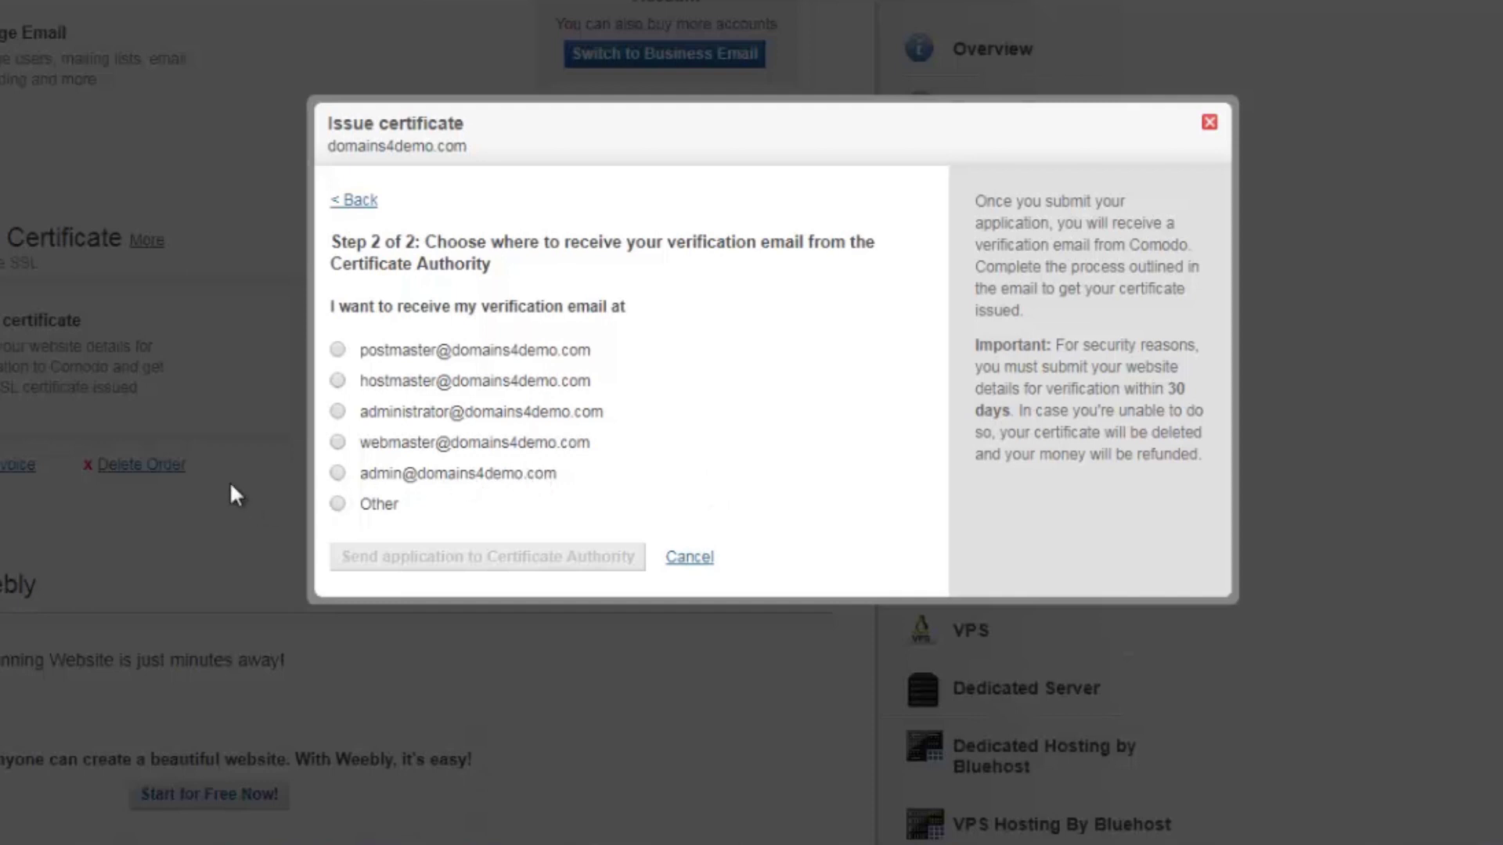
- Pick the domain's admin address for verification, send the application, and refresh webmail
click(339, 505)
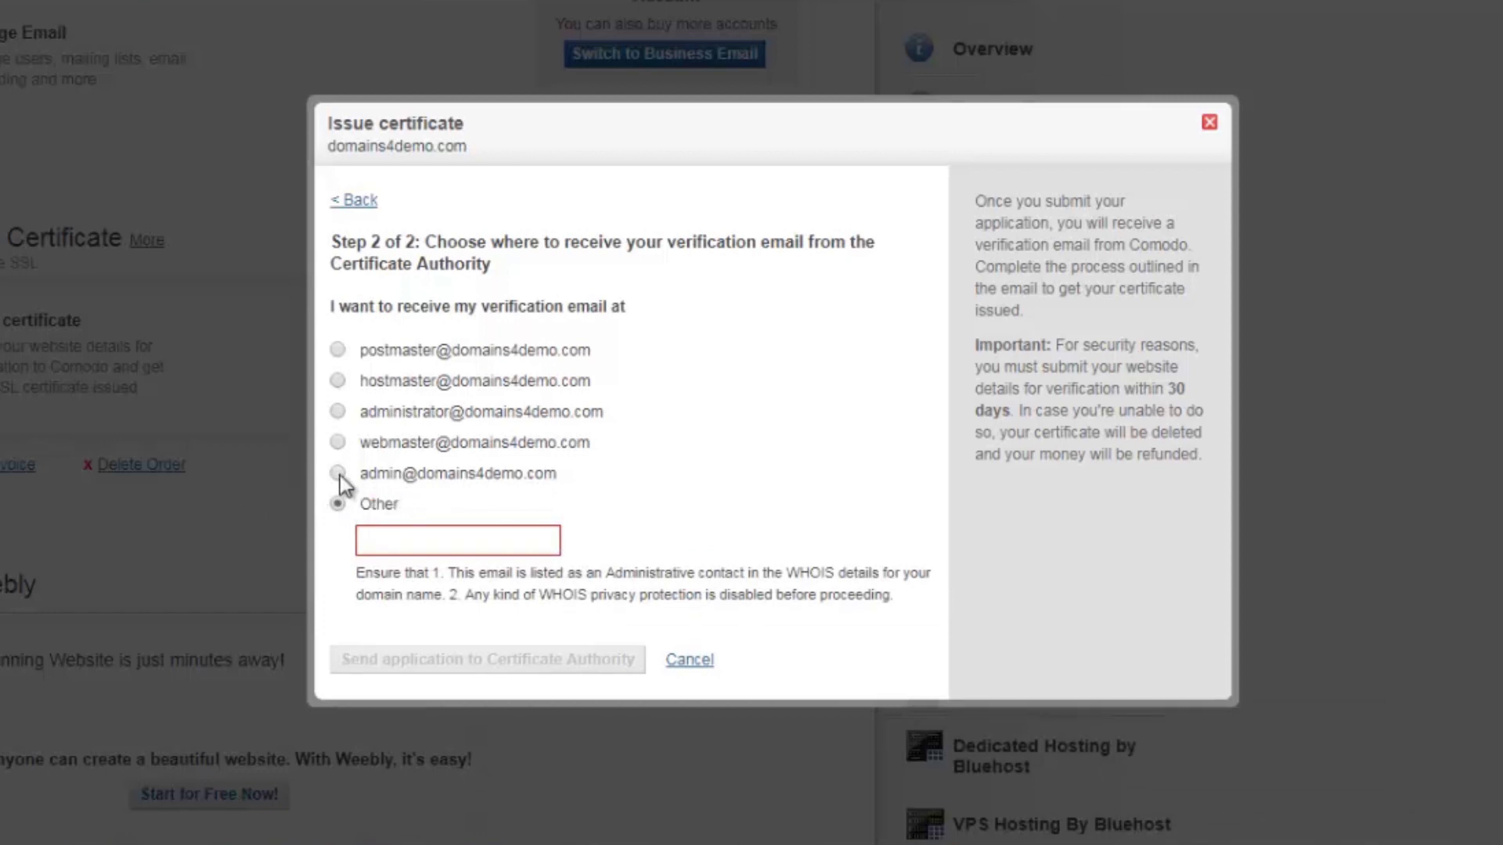
click(337, 473)
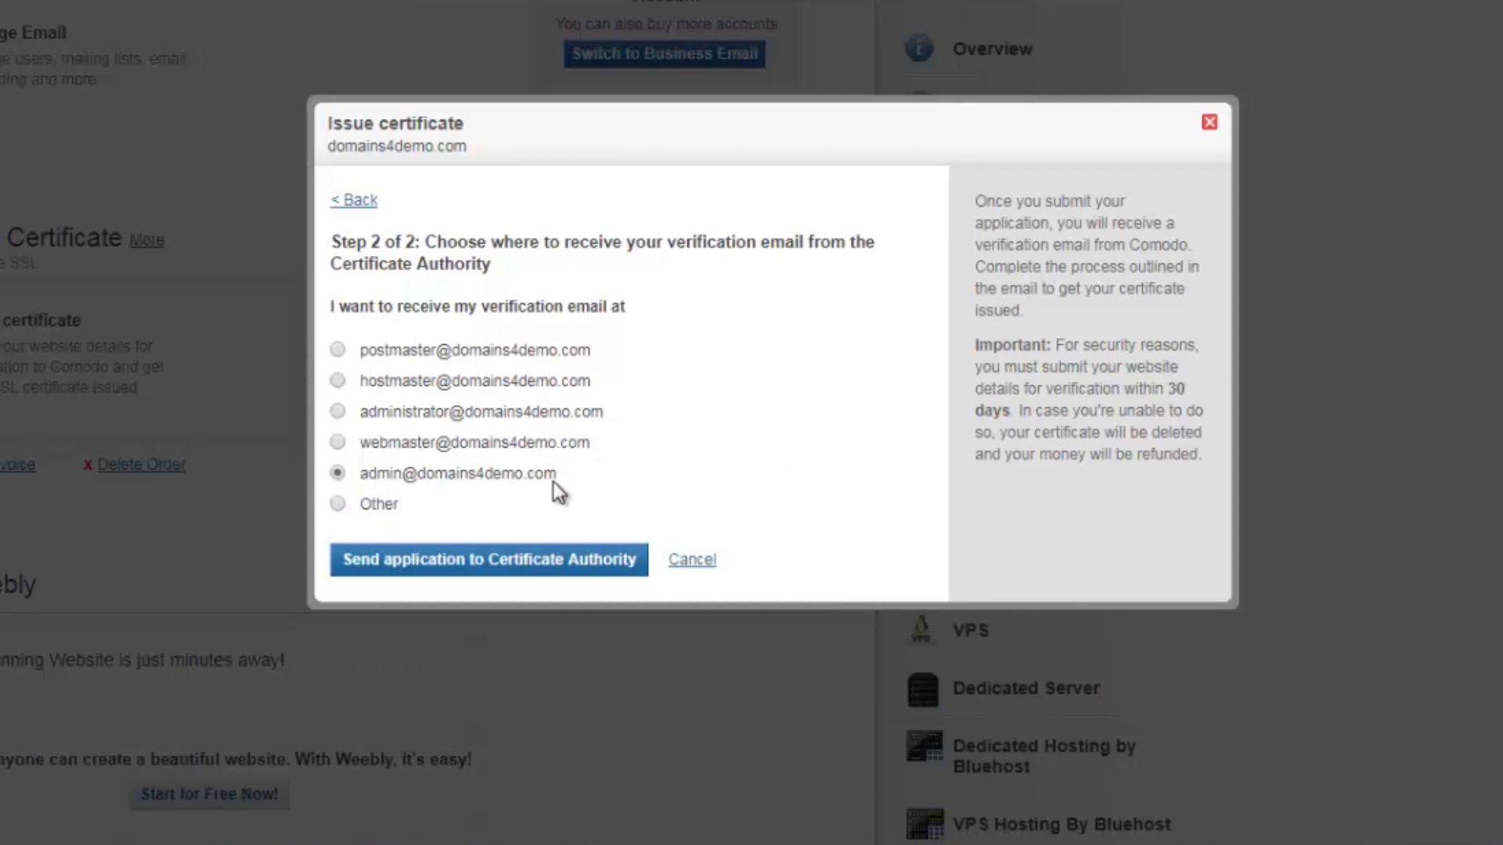
click(511, 574)
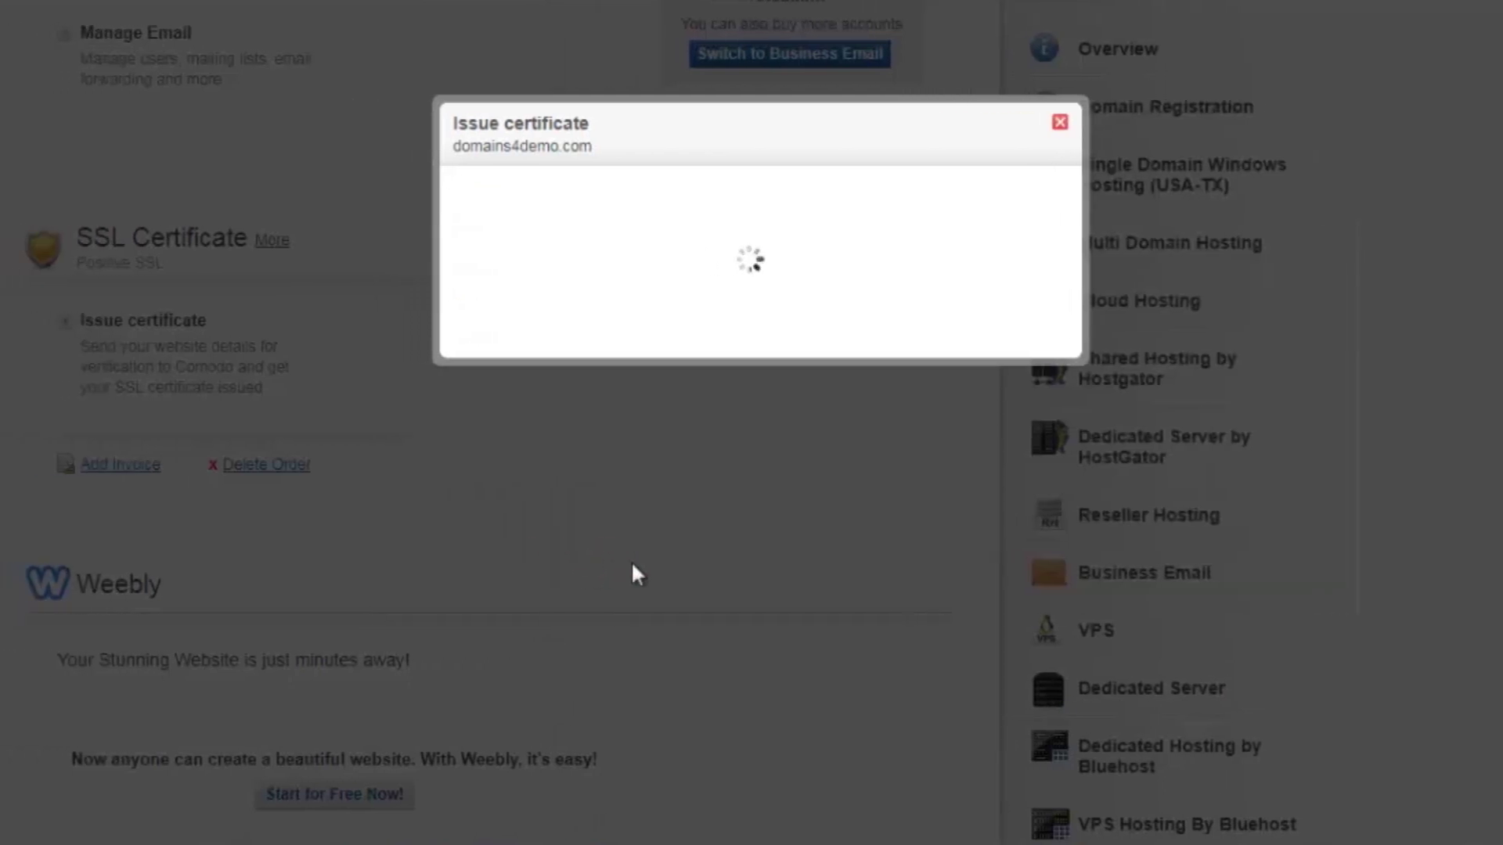
click(1061, 123)
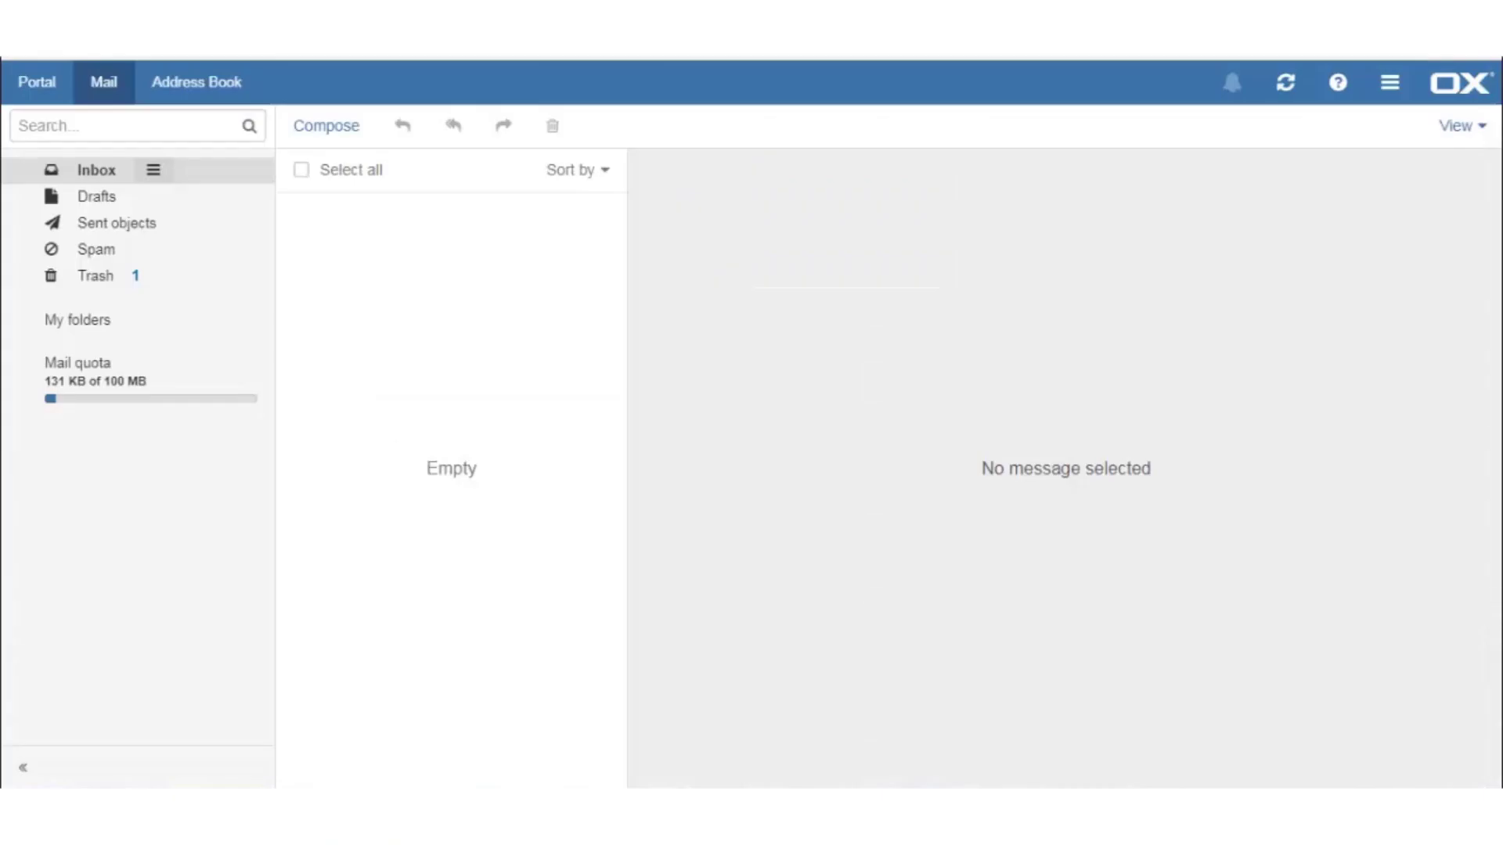
click(1283, 84)
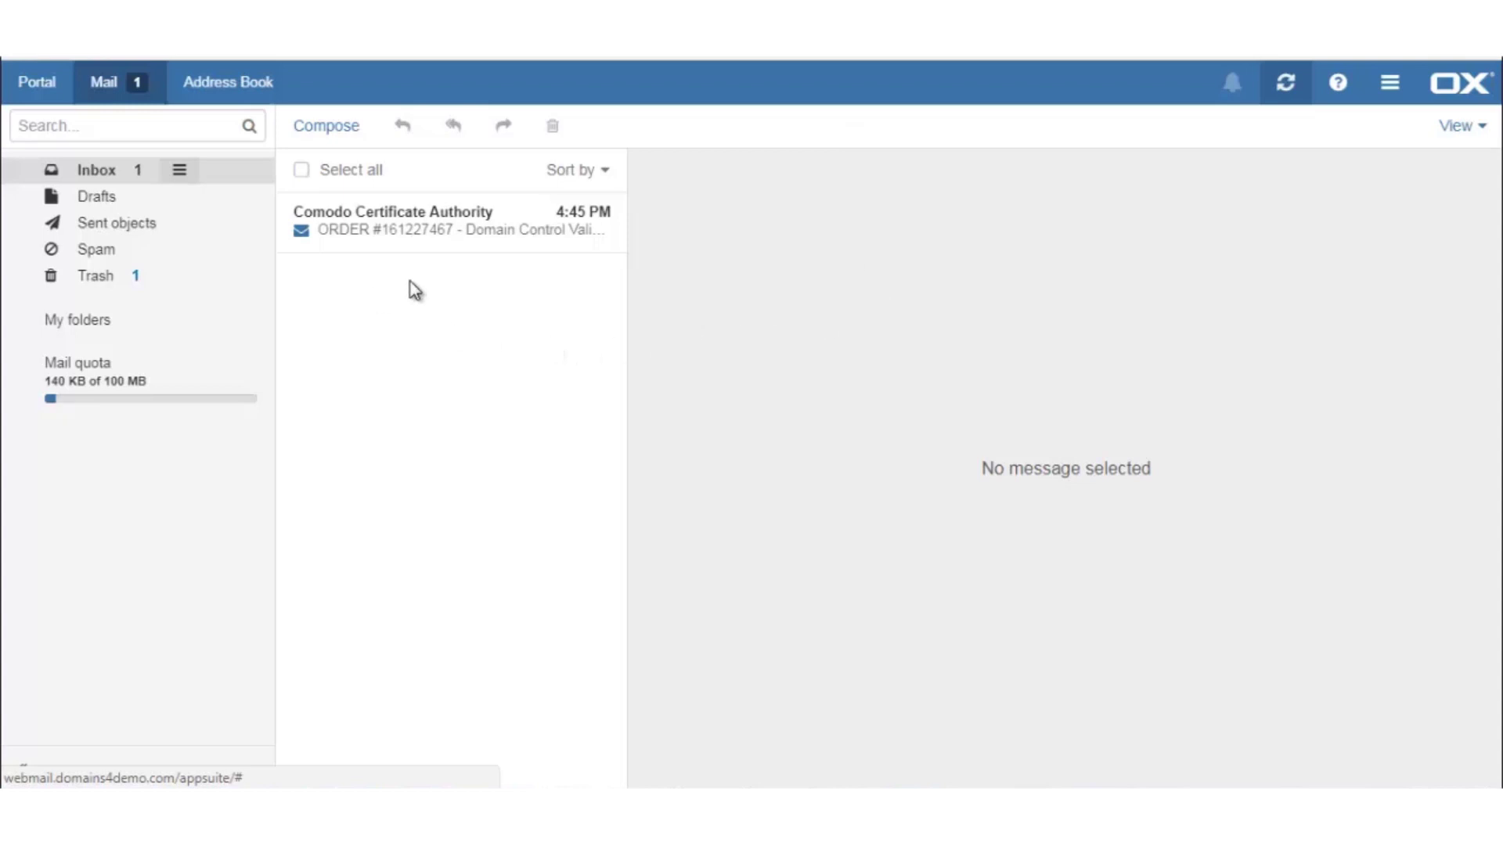
click(493, 225)
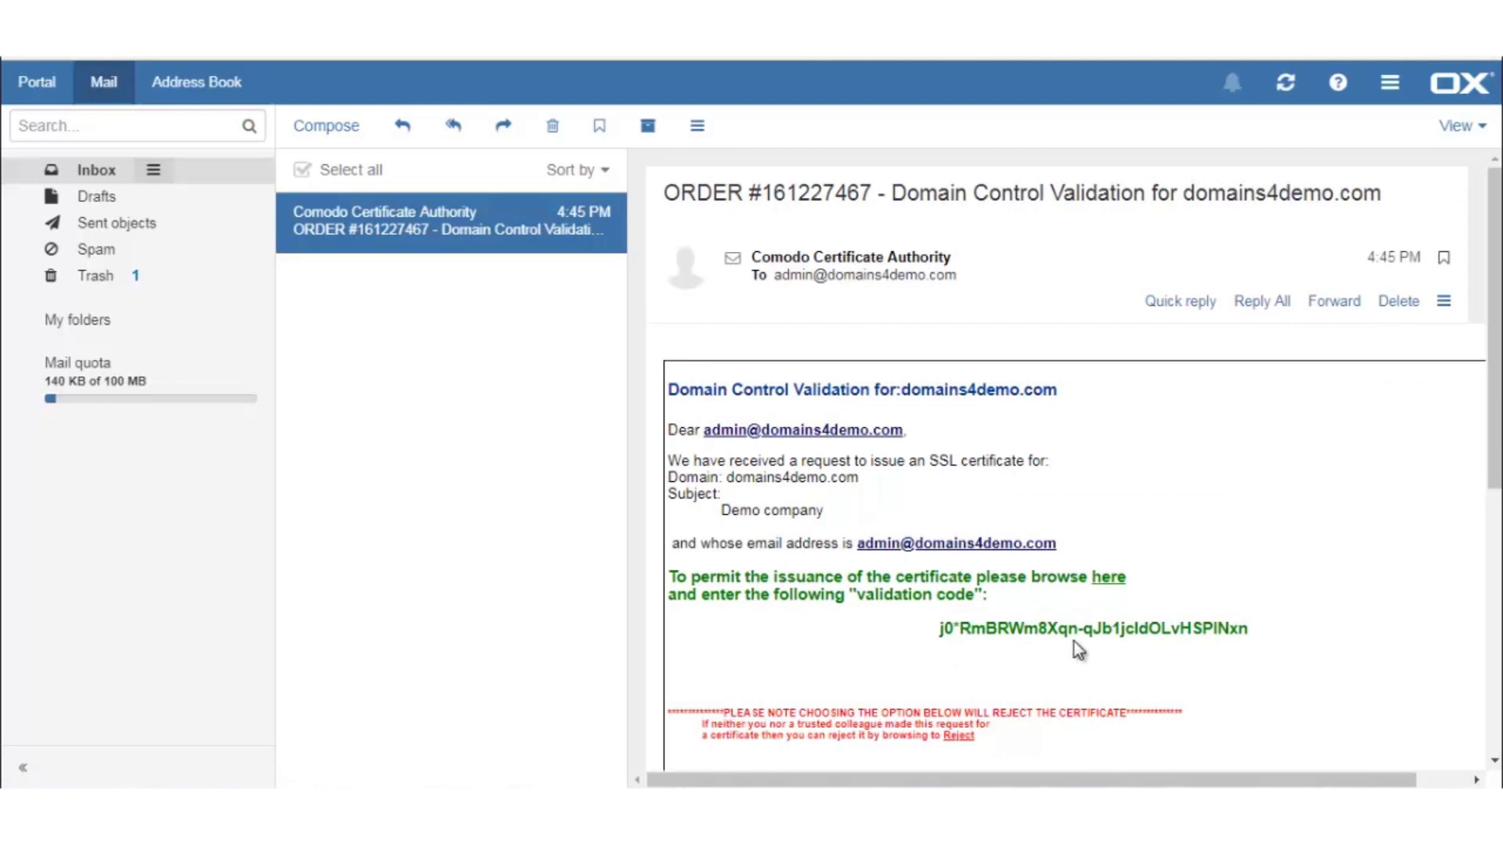
drag(939, 631, 1262, 632)
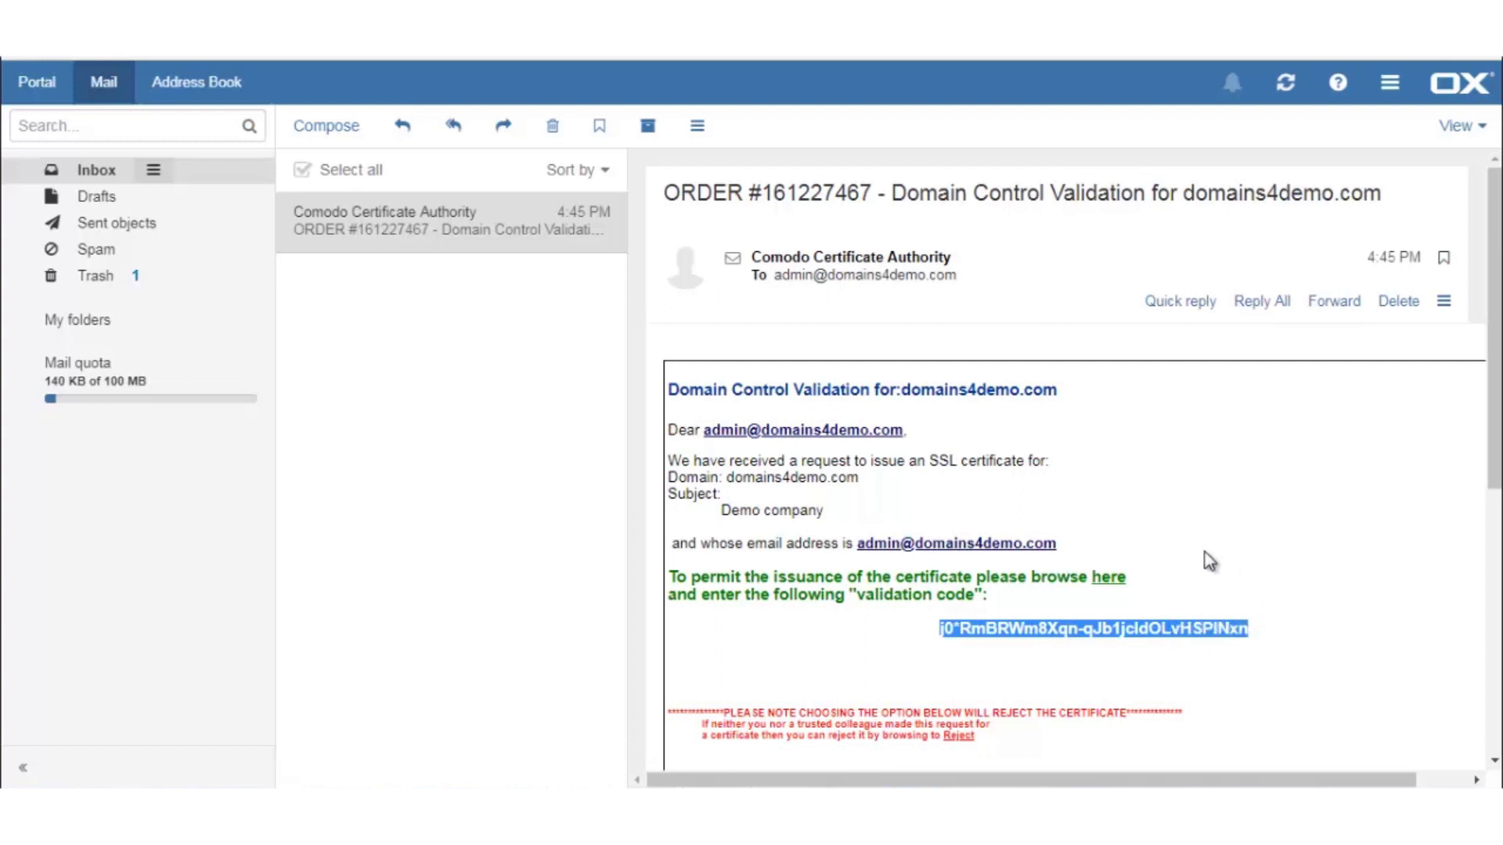
click(1166, 522)
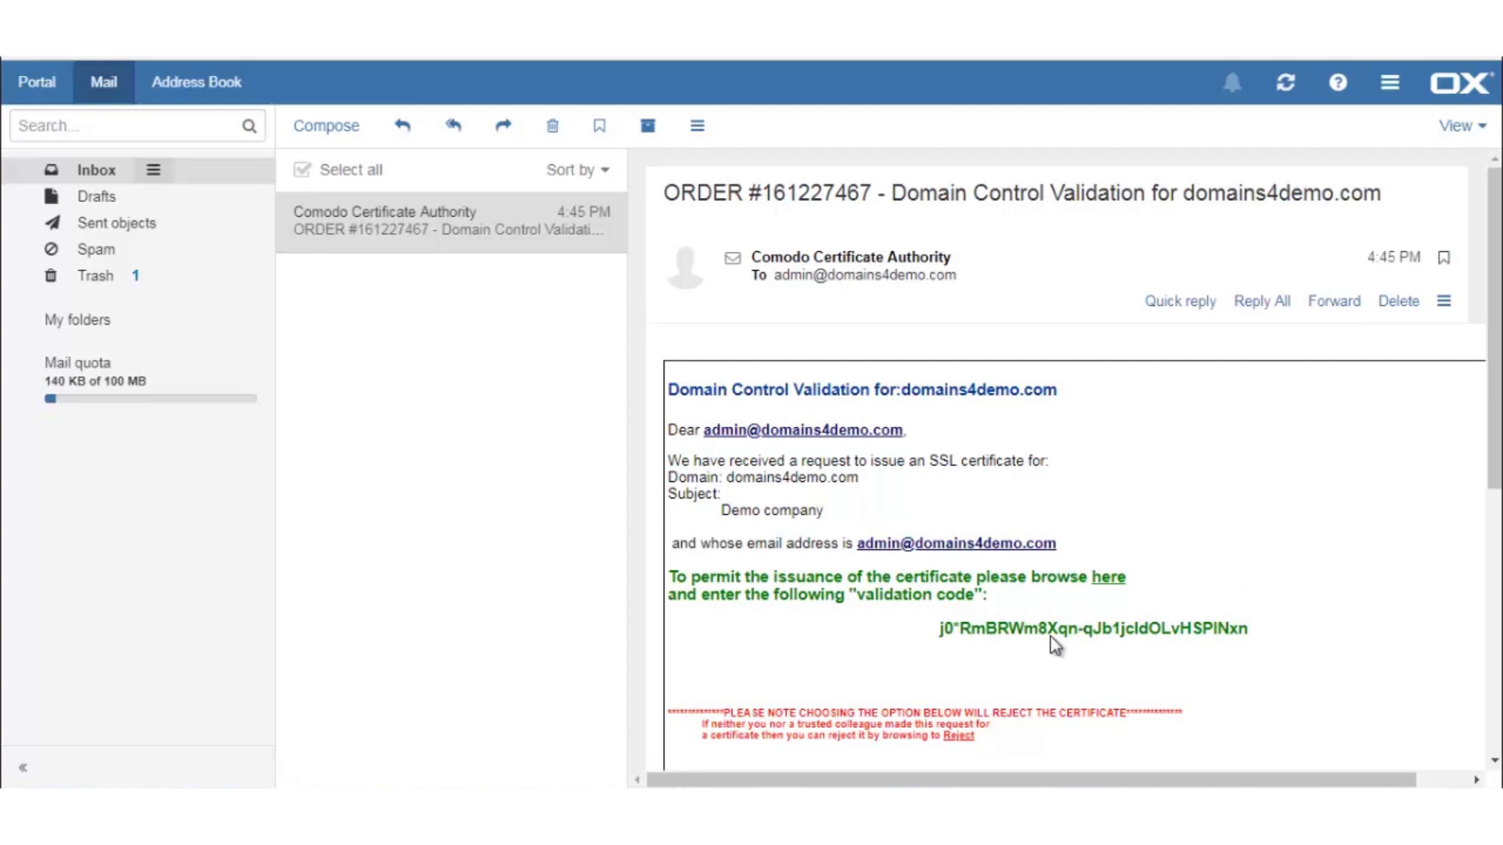
click(1110, 579)
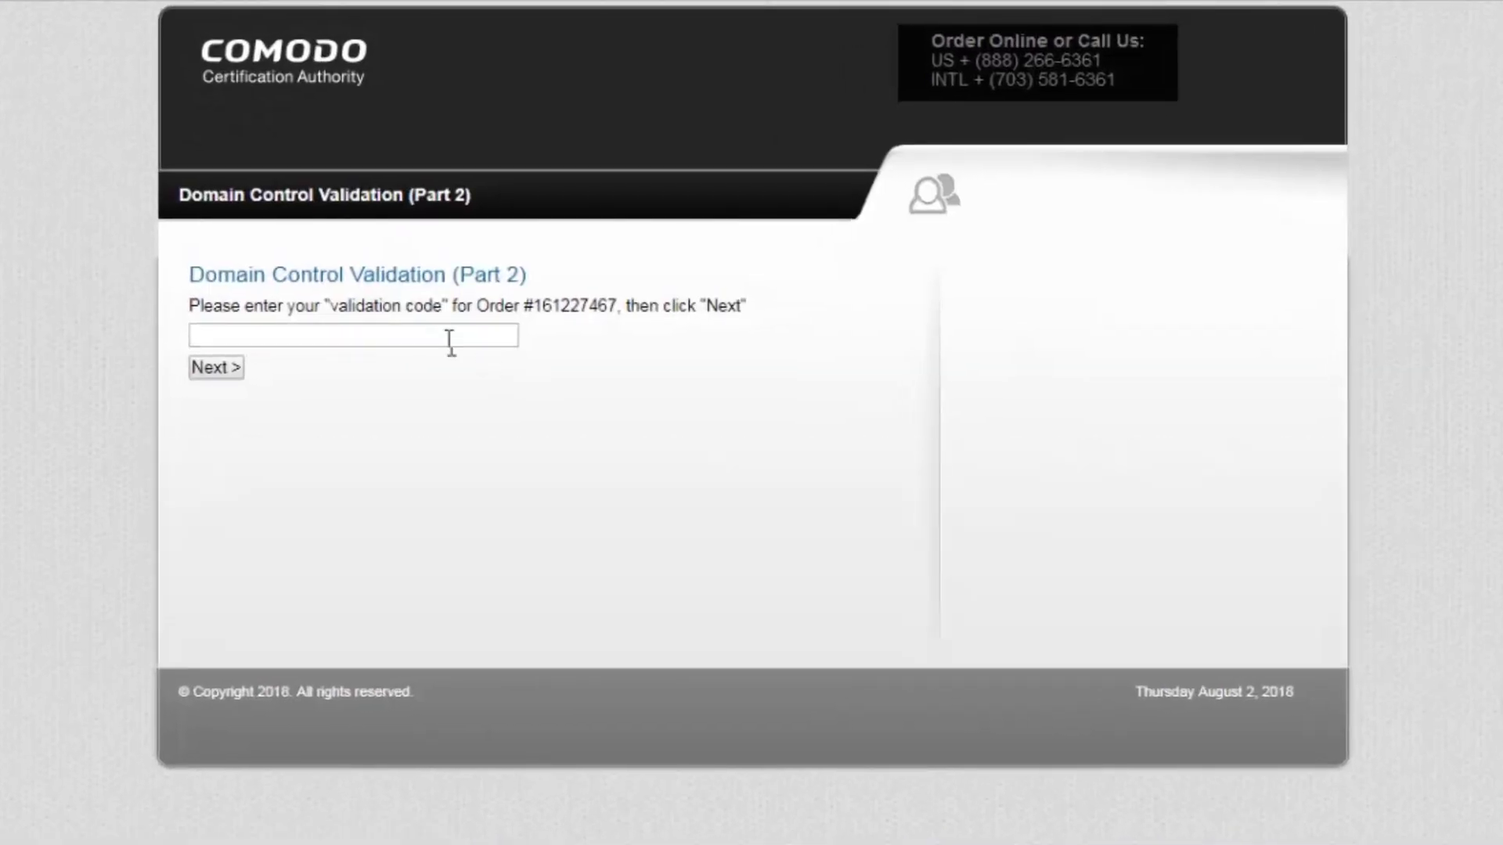
- Paste and submit the validation code on Comodo's page, then check the inbox
click(450, 341)
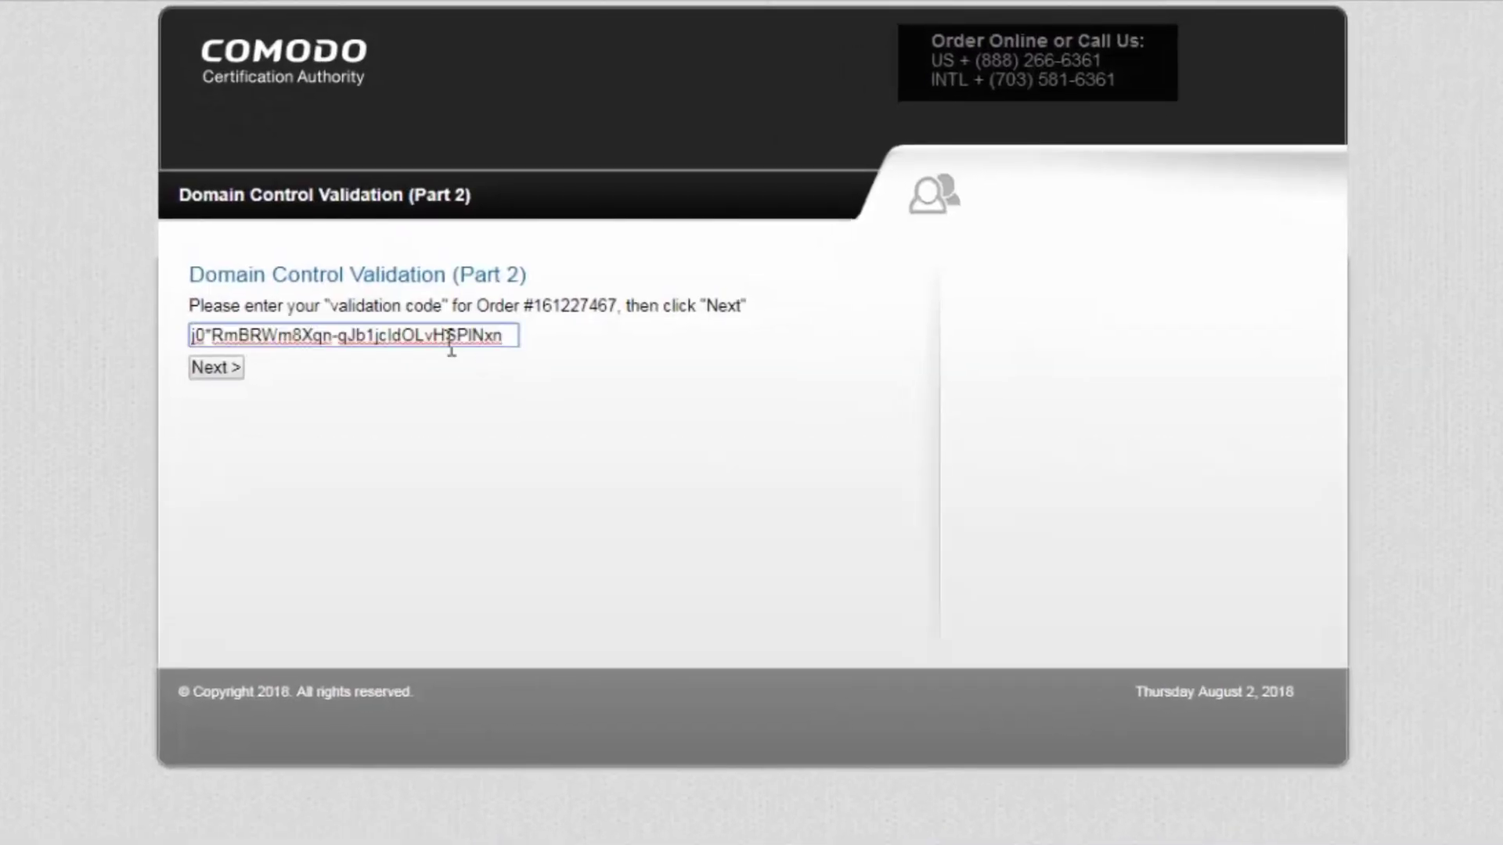
click(226, 371)
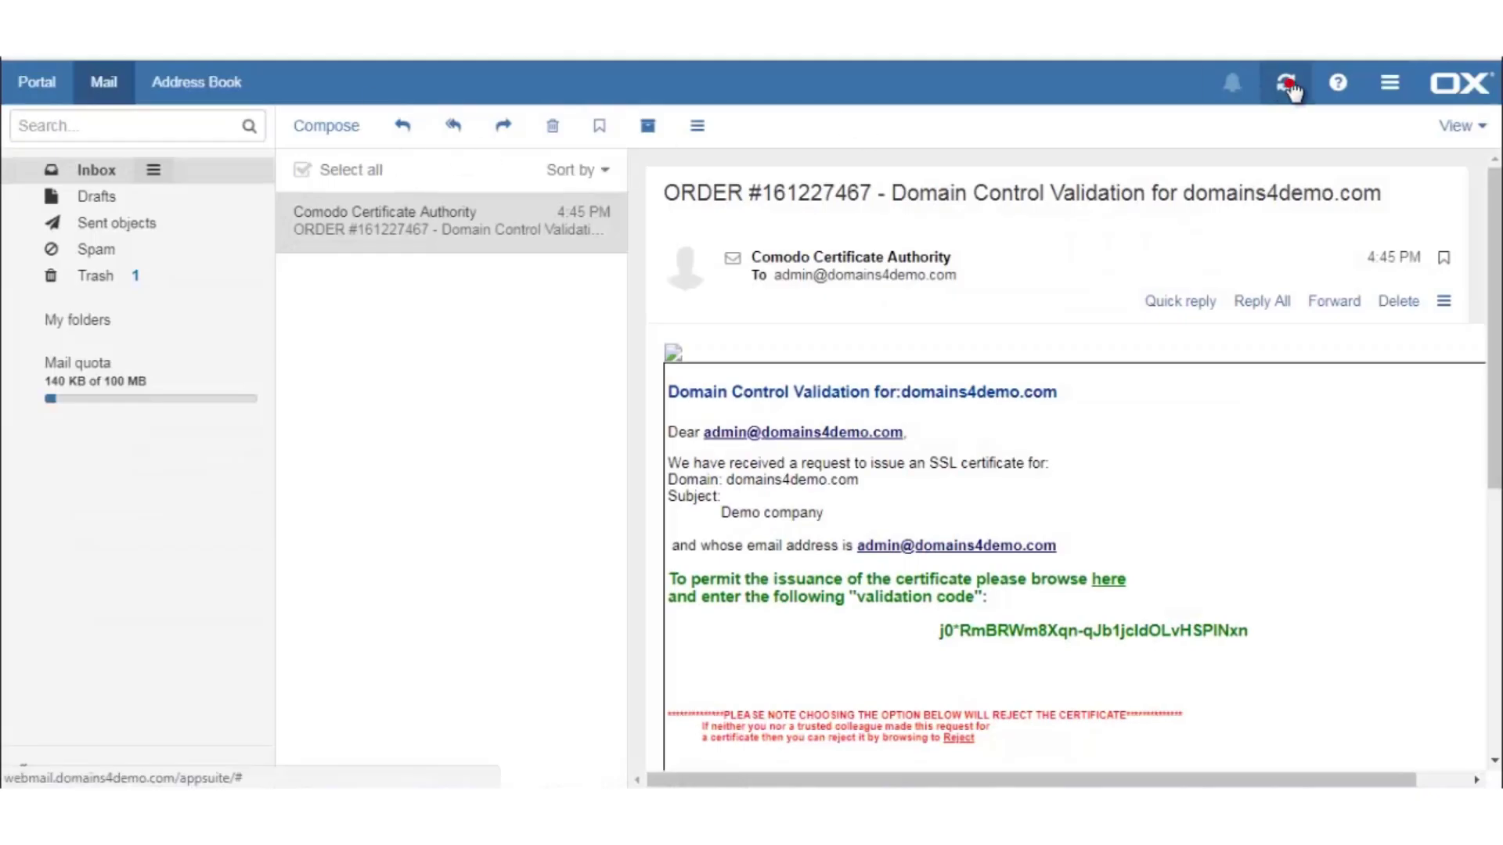
click(1287, 84)
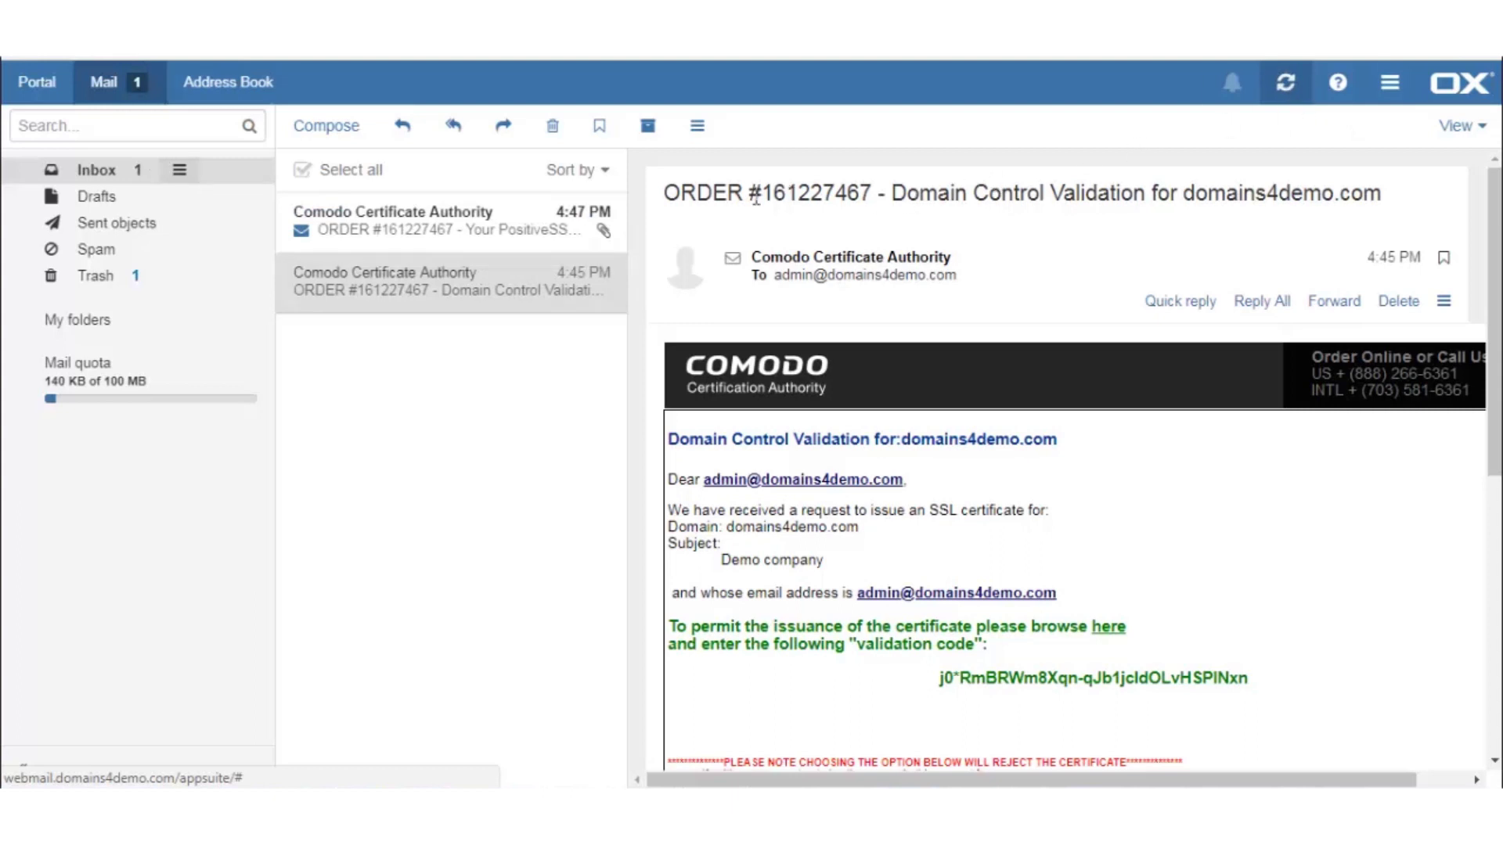
- Download domains4demo_com.zip from the PositiveSSL certificate email
click(491, 228)
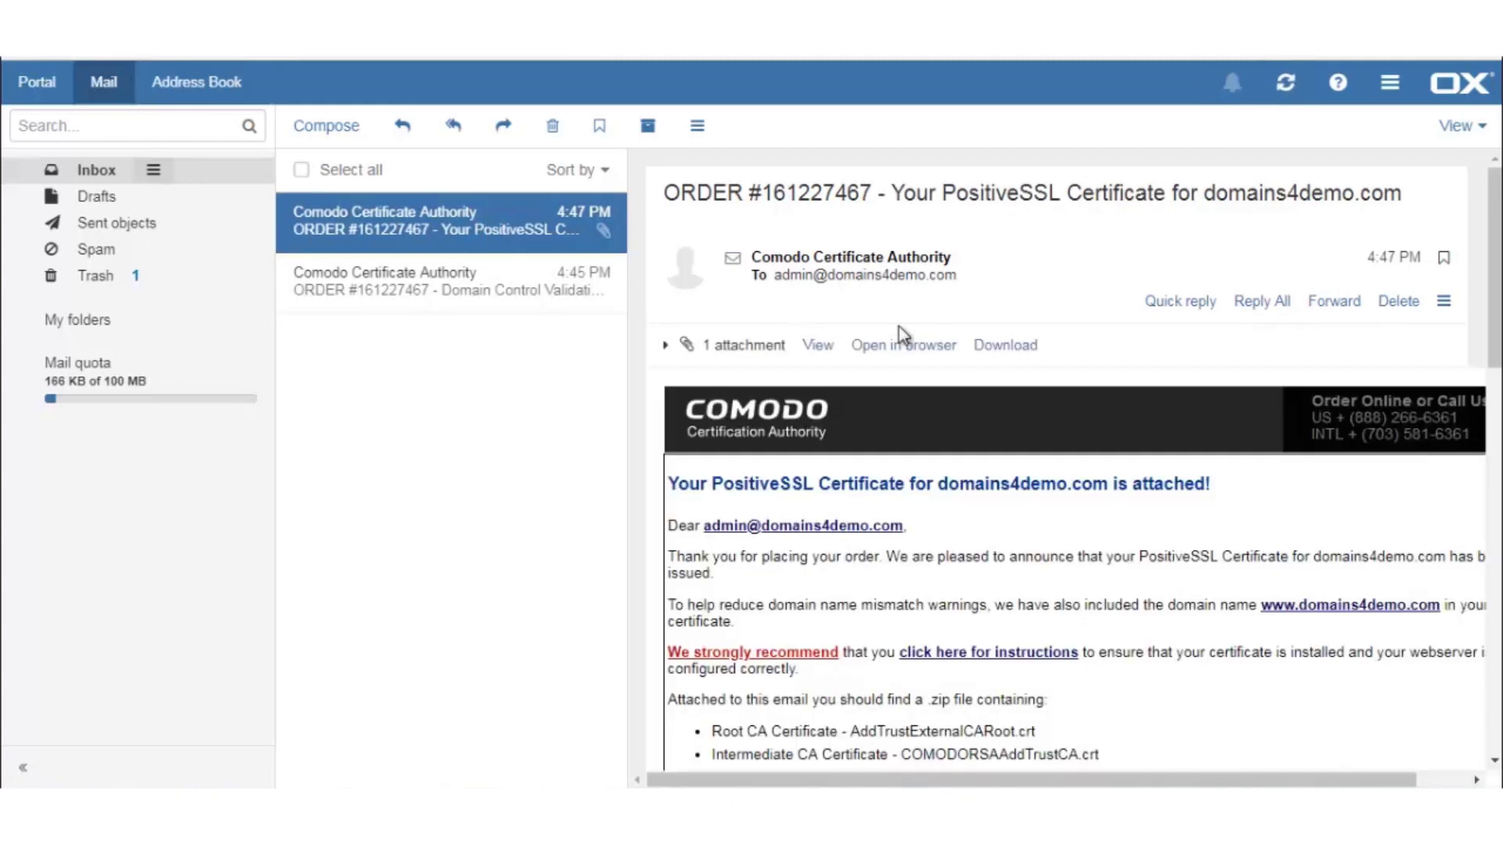
click(732, 348)
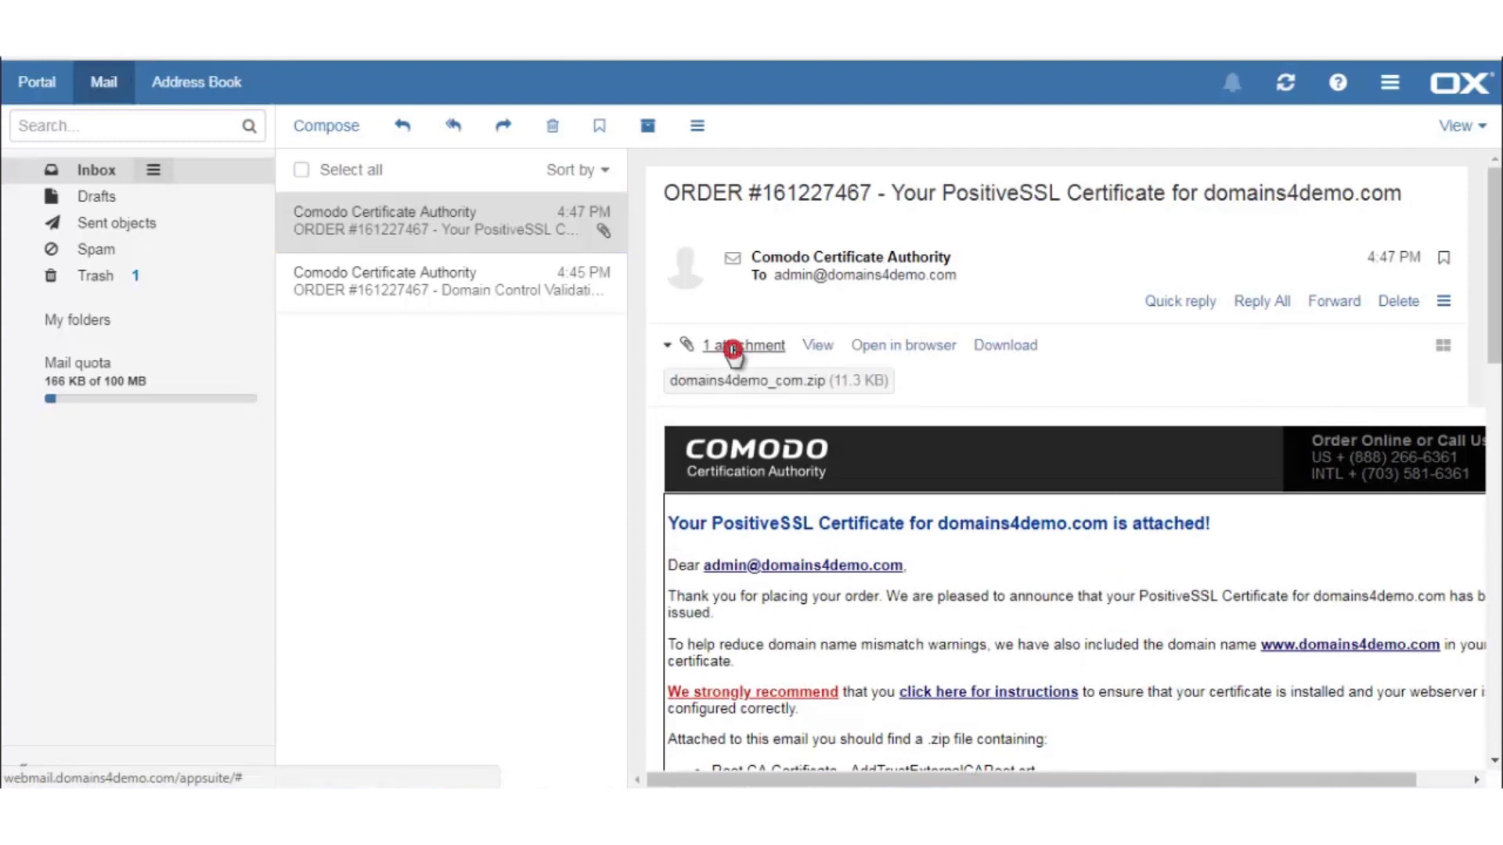
click(776, 381)
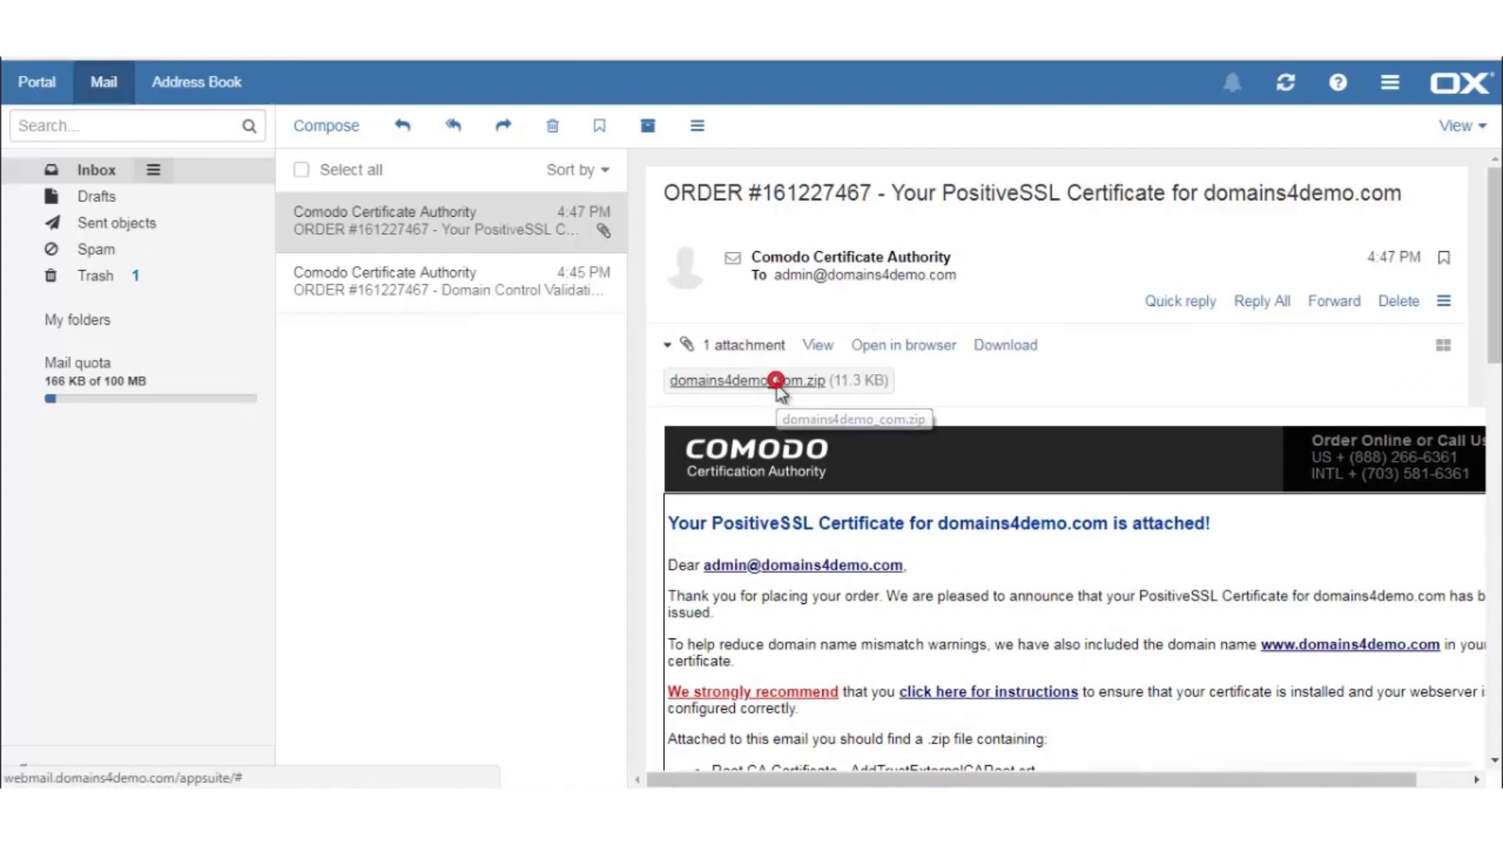
click(761, 467)
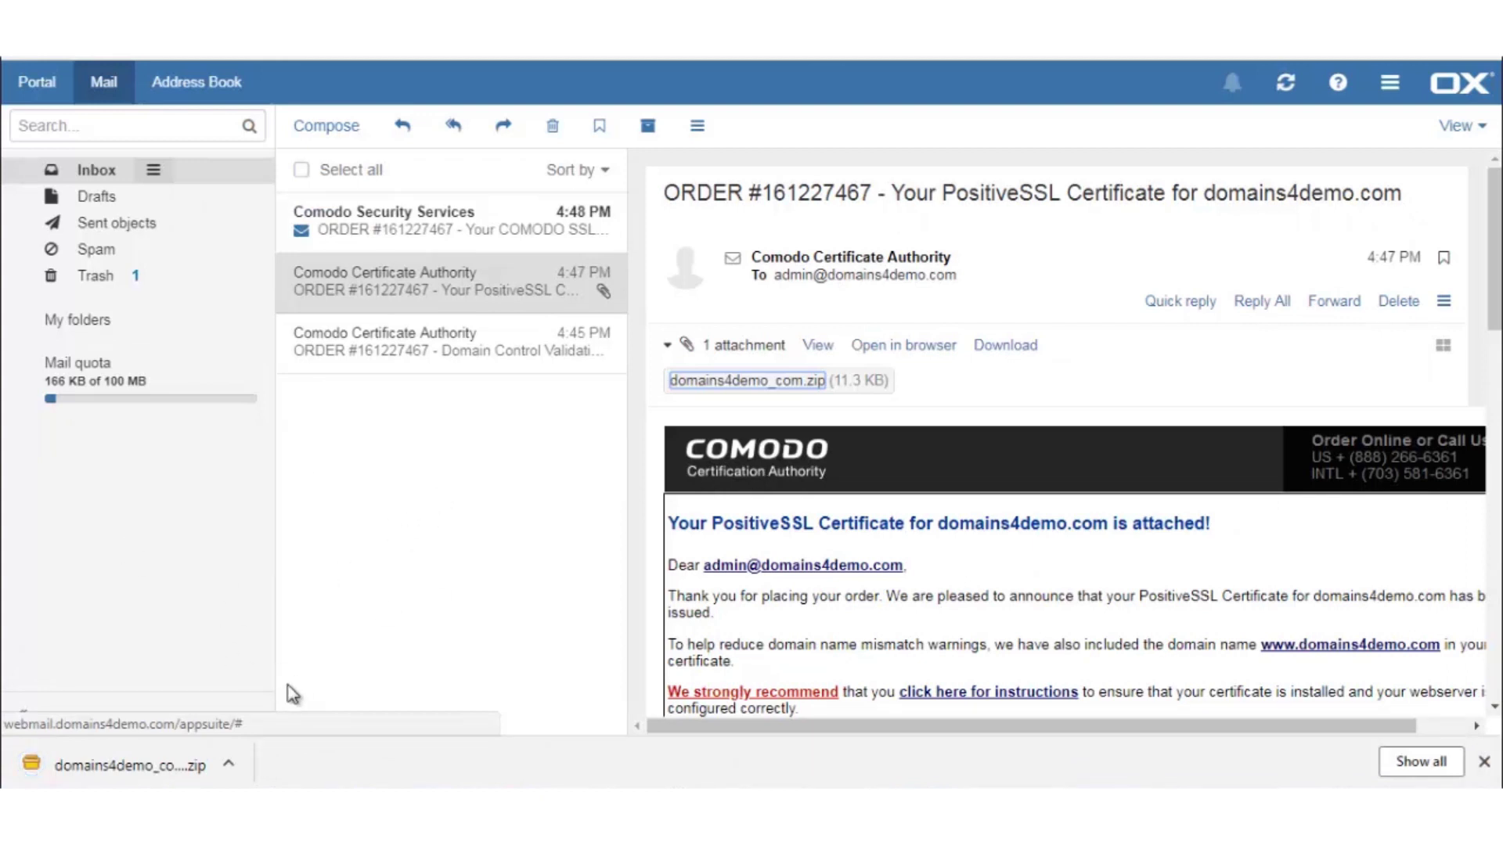
- Open the downloaded certificate archive in PeaZip, then minimise it
click(230, 764)
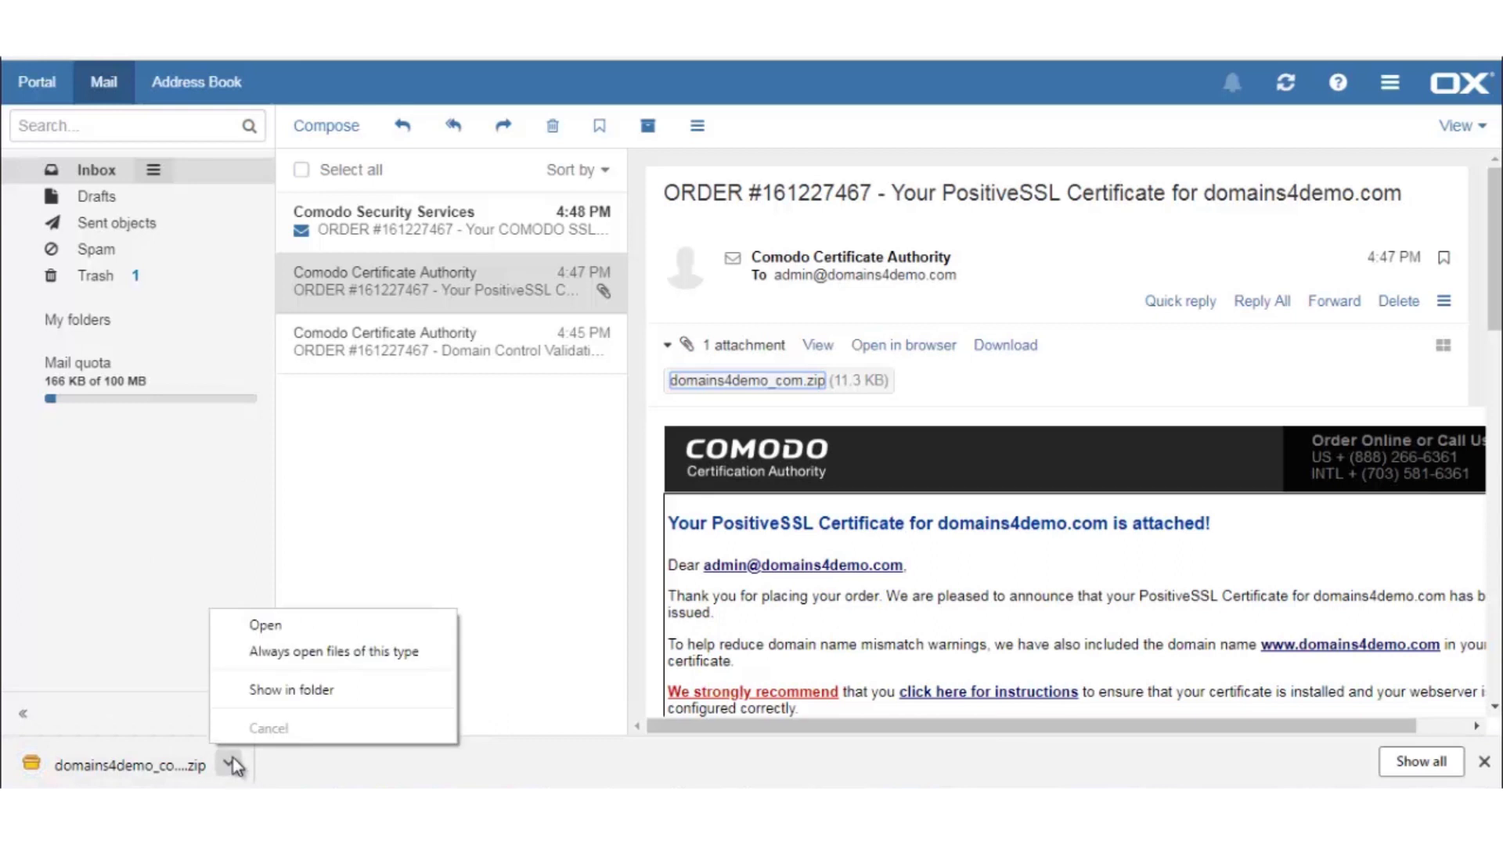
click(151, 765)
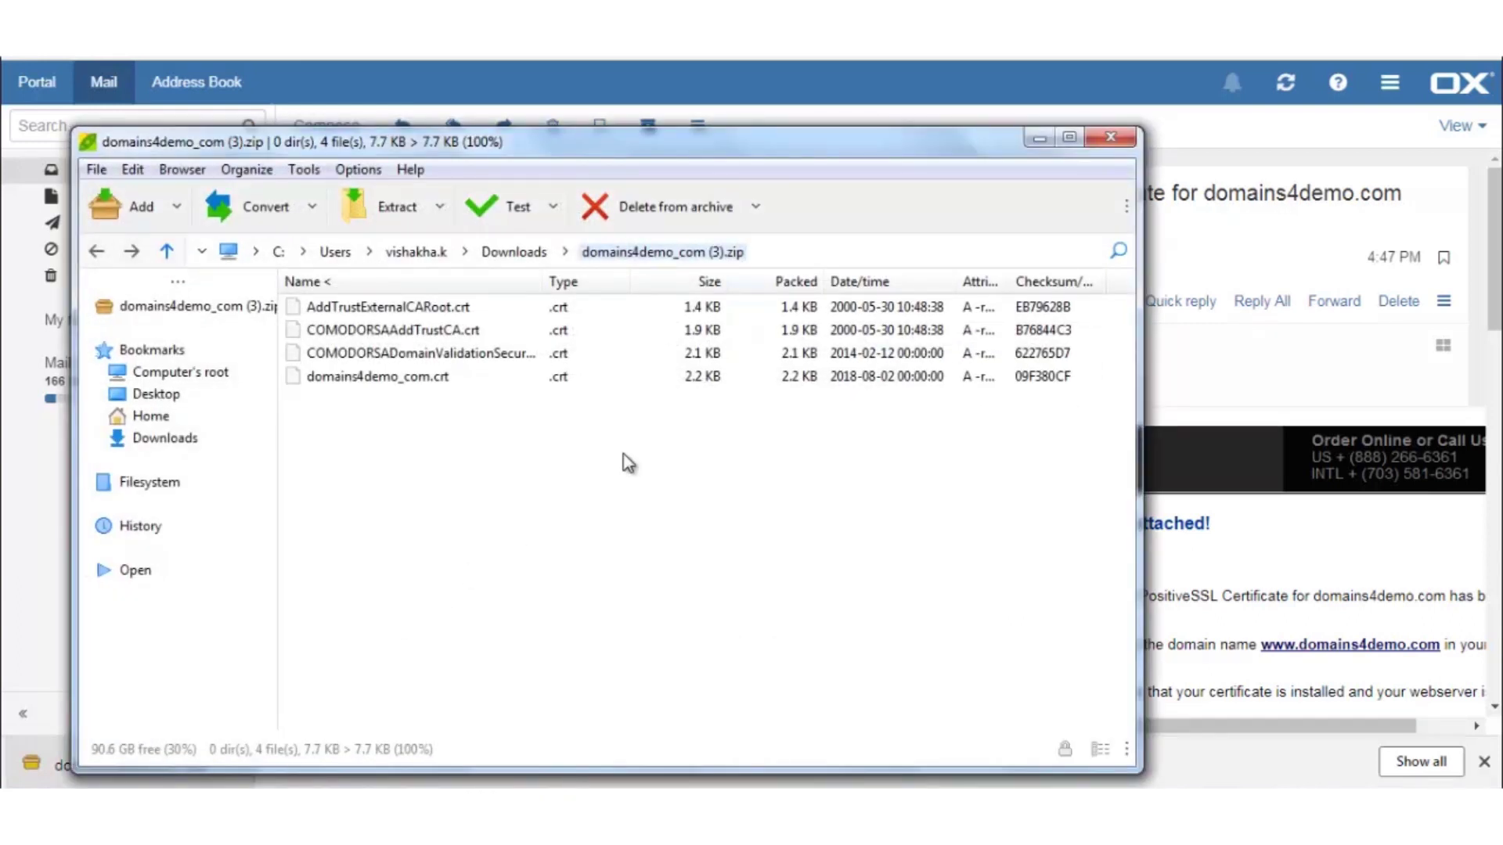
click(1039, 141)
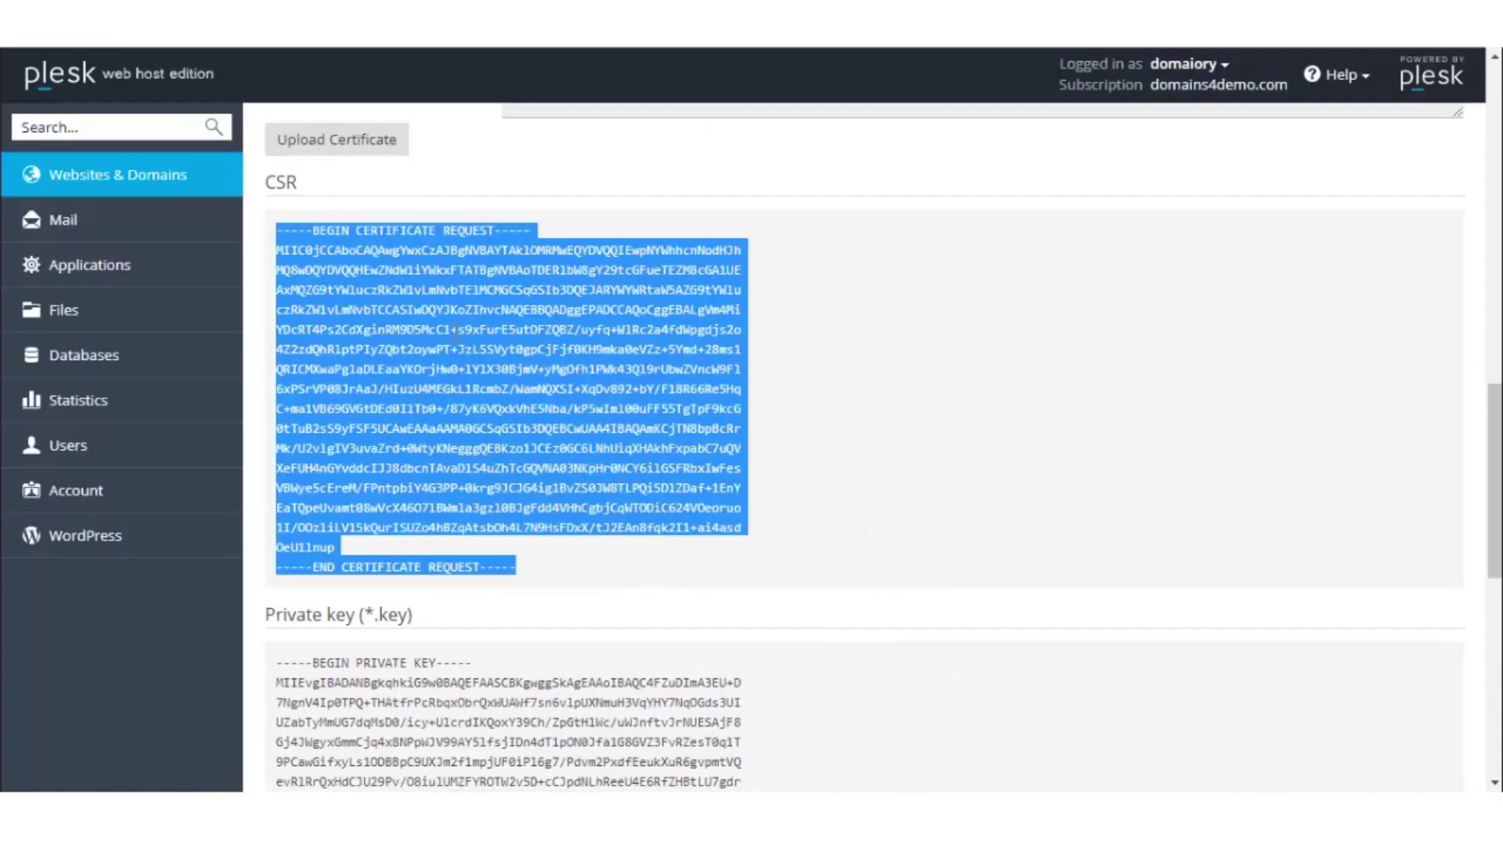
- From Websites & Domains, reach SSL/TLS Certificates and open the domains4demo.com certificate's properties
click(115, 170)
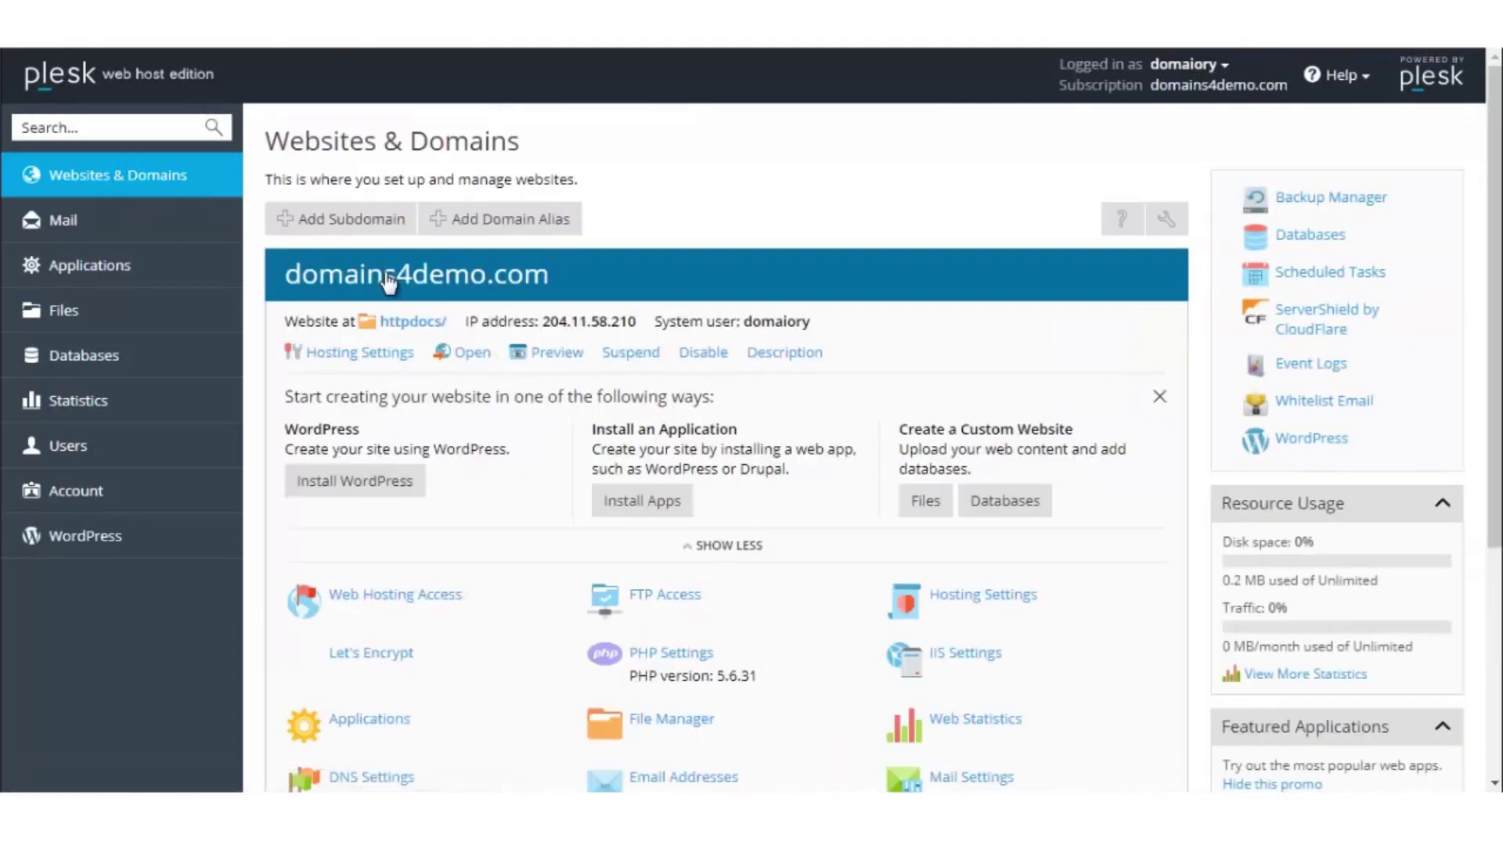
scroll(739, 500, down, 2)
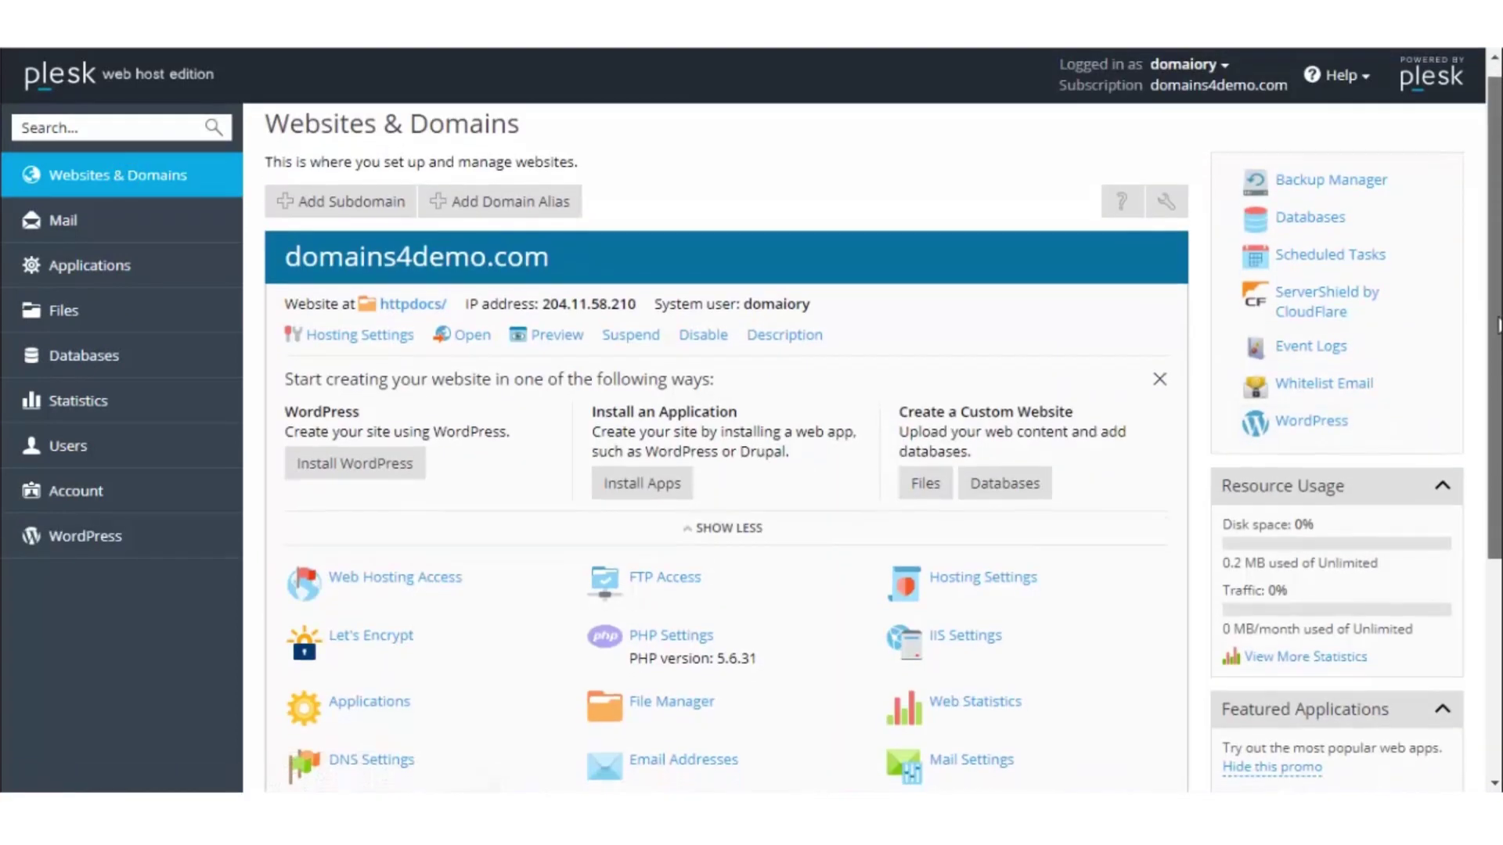
scroll(739, 501, down, 2)
click(699, 608)
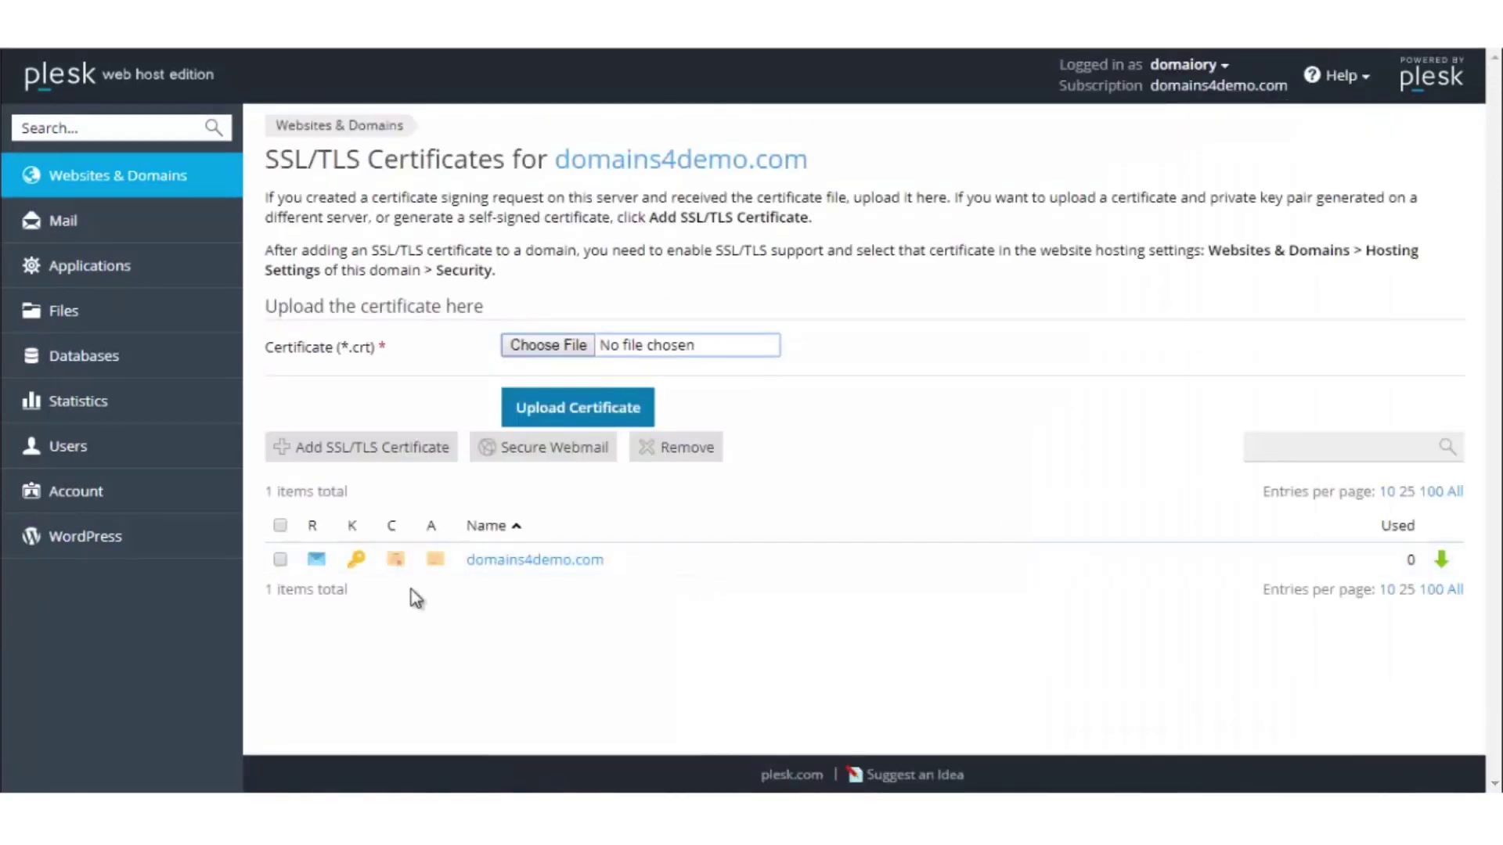
click(546, 563)
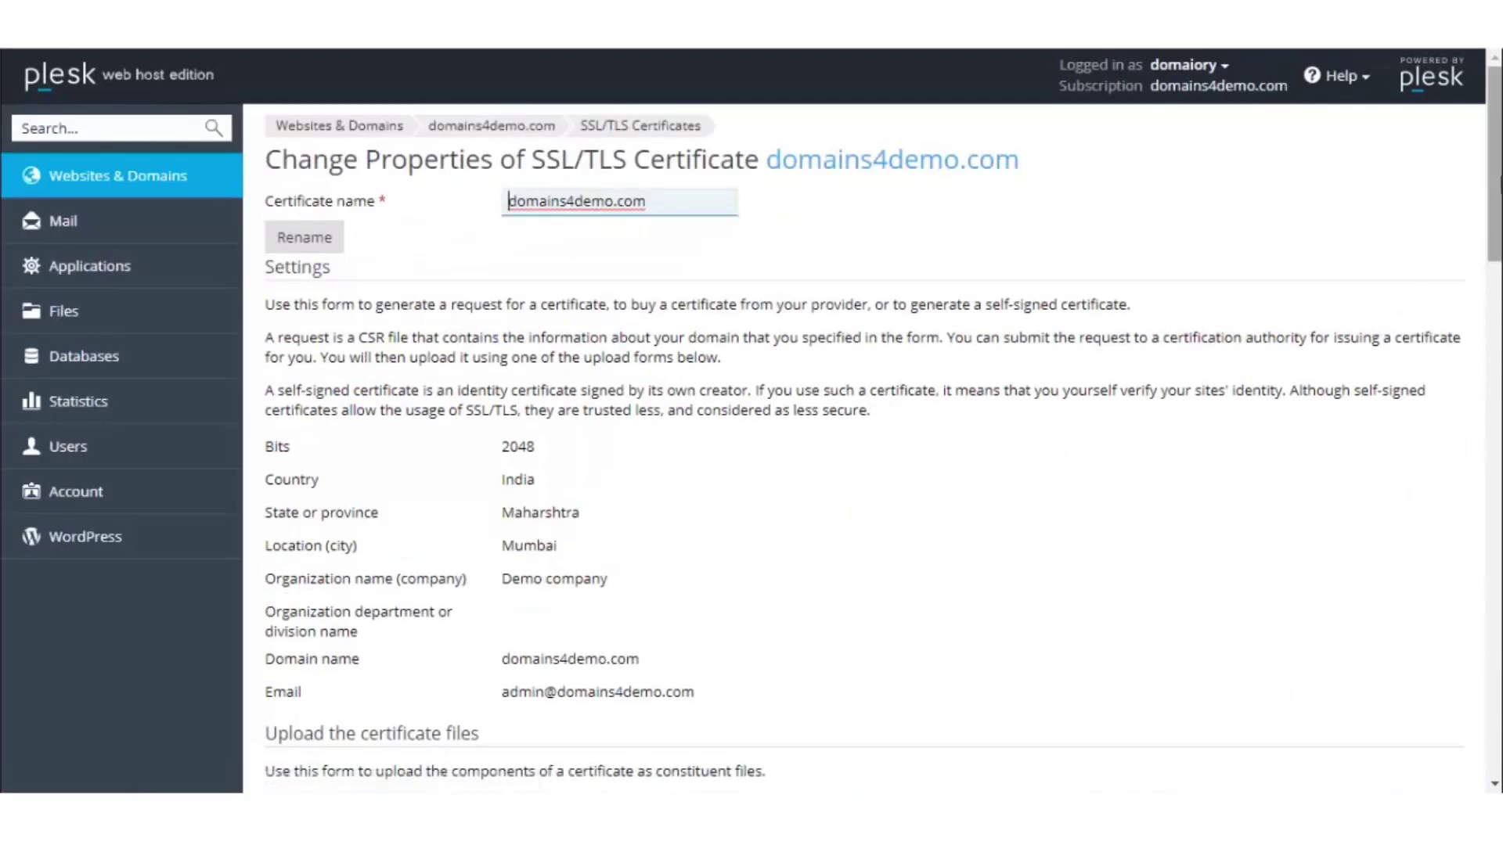
- Scroll to 'Upload the certificate as text' and put the cursor in the empty Certificate (*.crt) field
scroll(1390, 299, down, 8)
scroll(861, 446, down, 1)
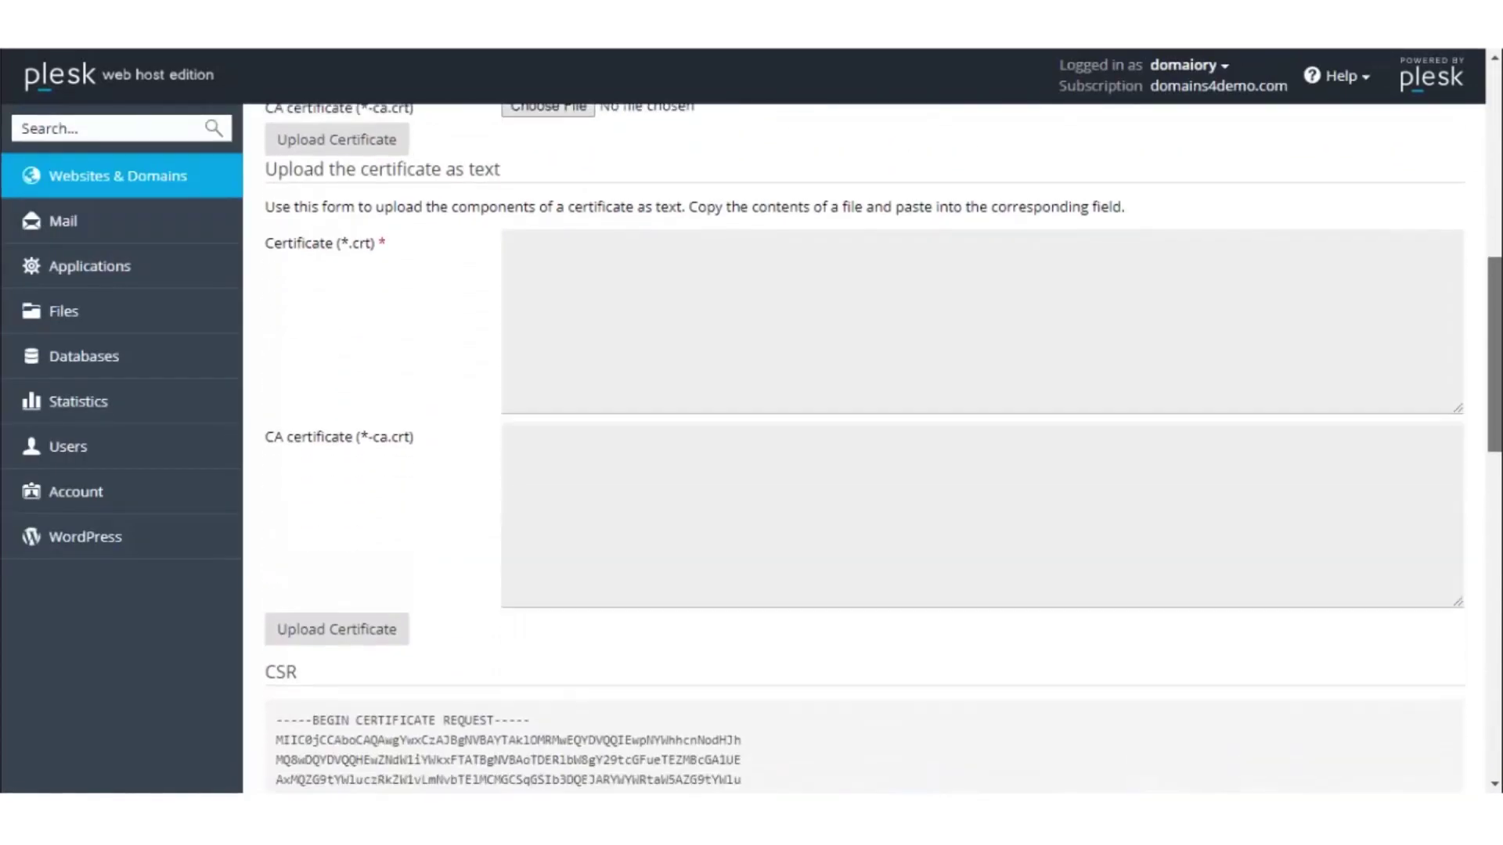
scroll(861, 447, down, 1)
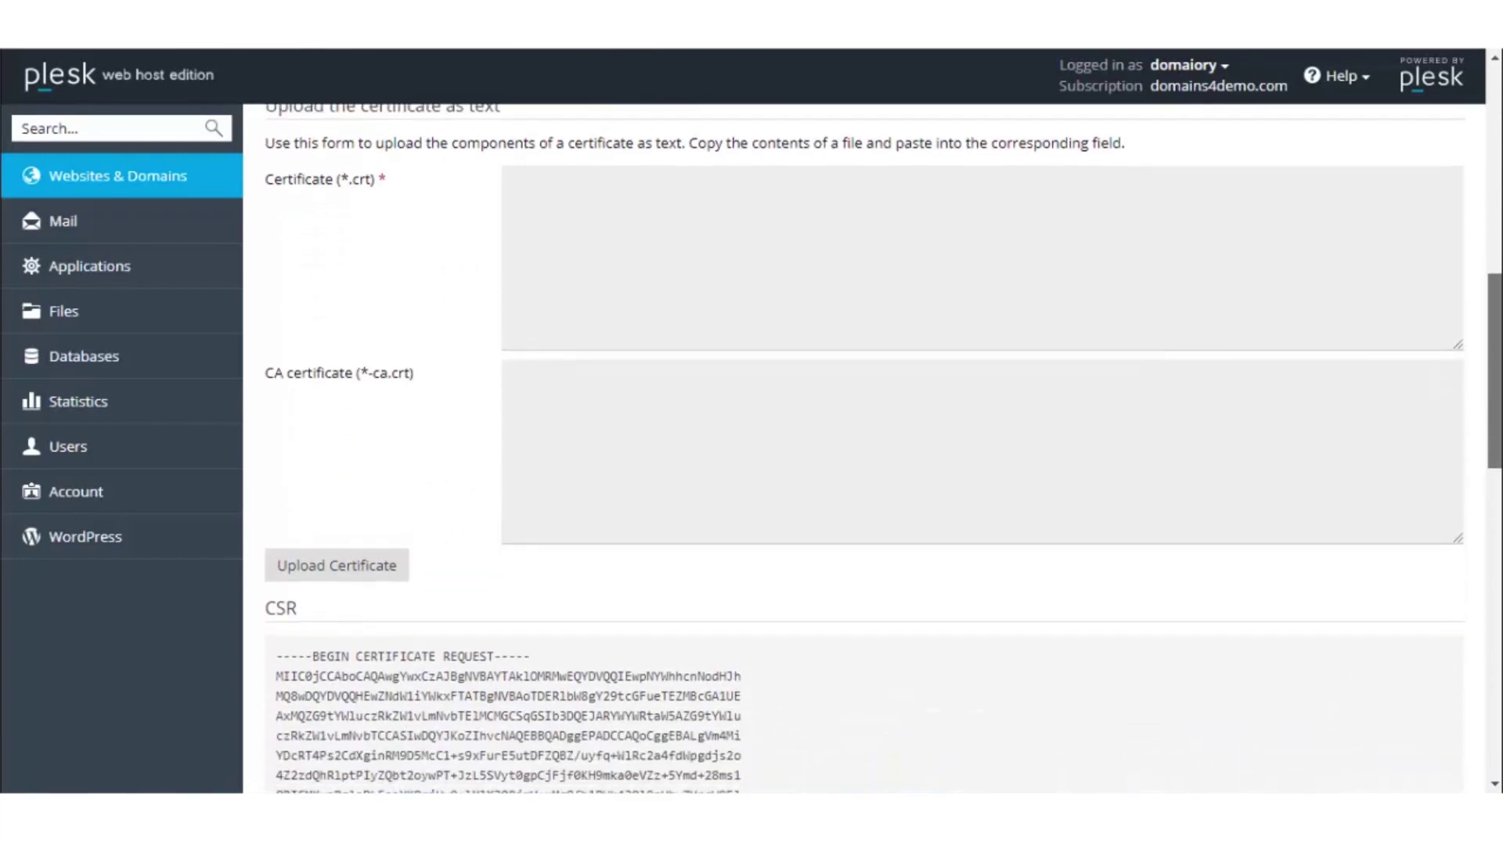
scroll(861, 446, down, 7)
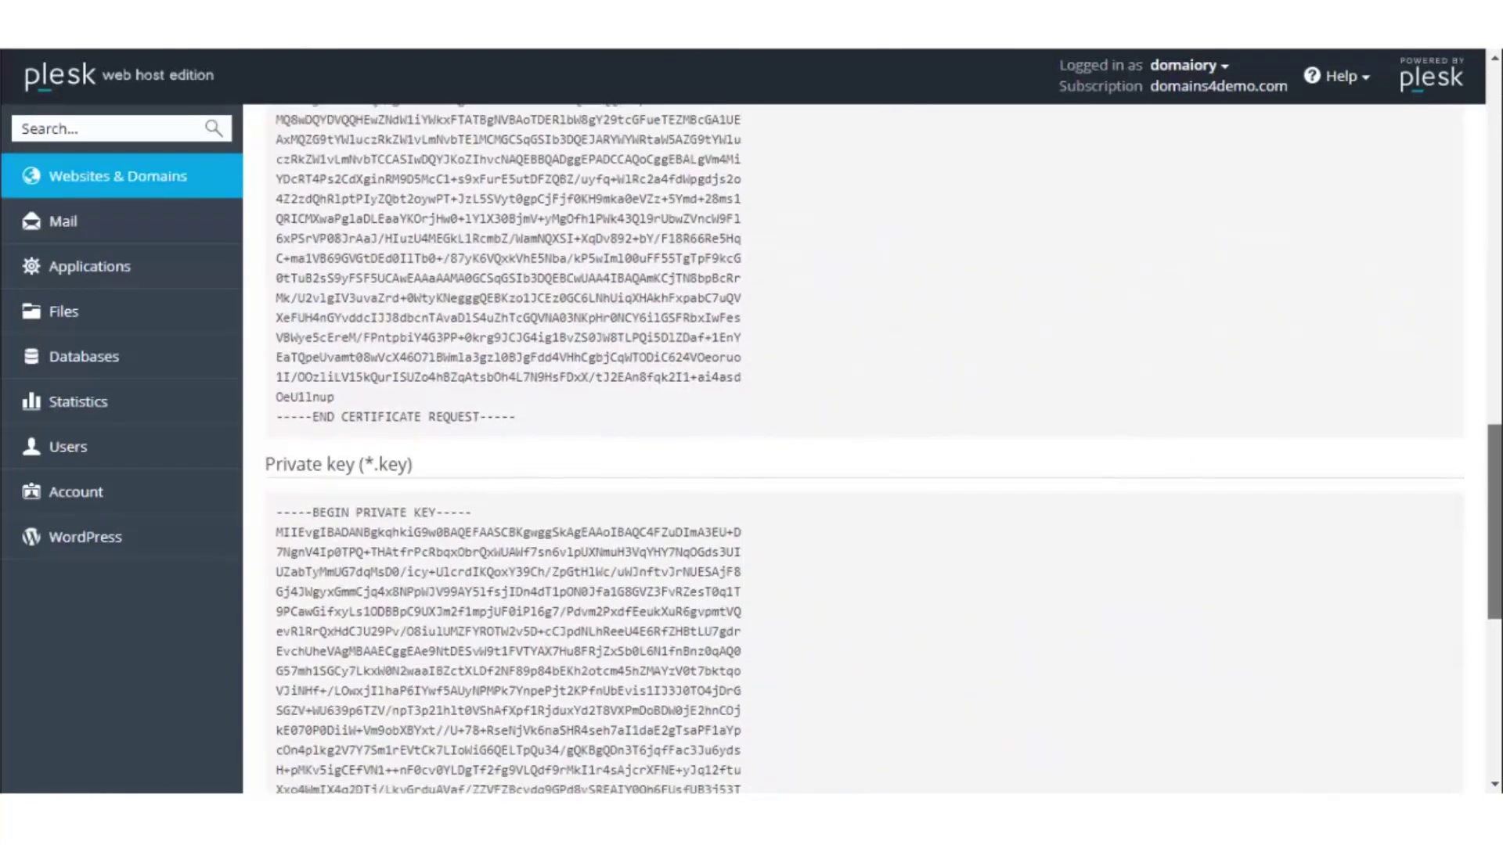
scroll(861, 447, down, 1)
scroll(1419, 337, up, 8)
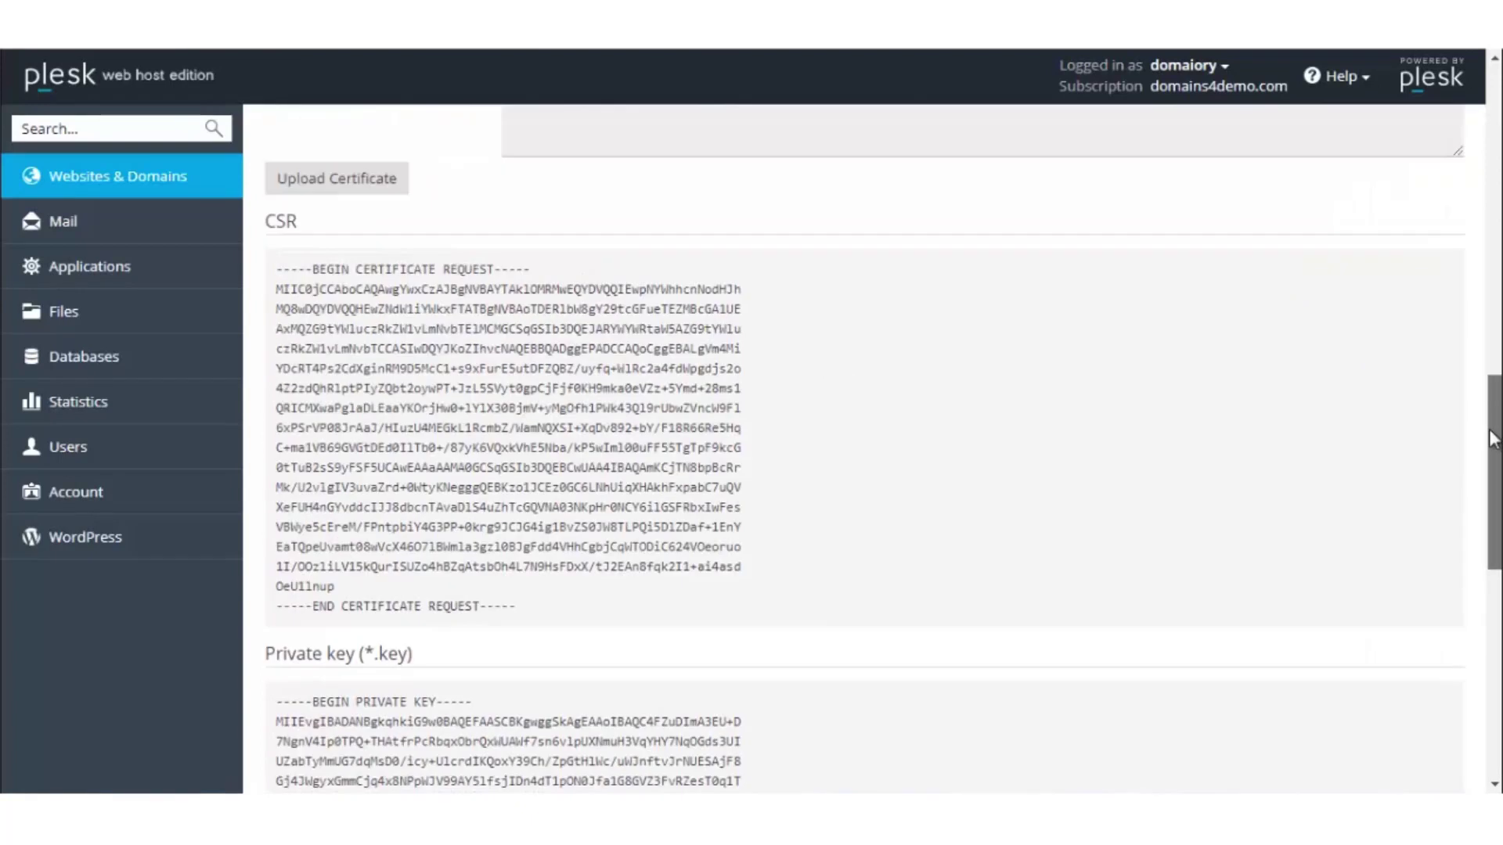
click(505, 327)
click(595, 309)
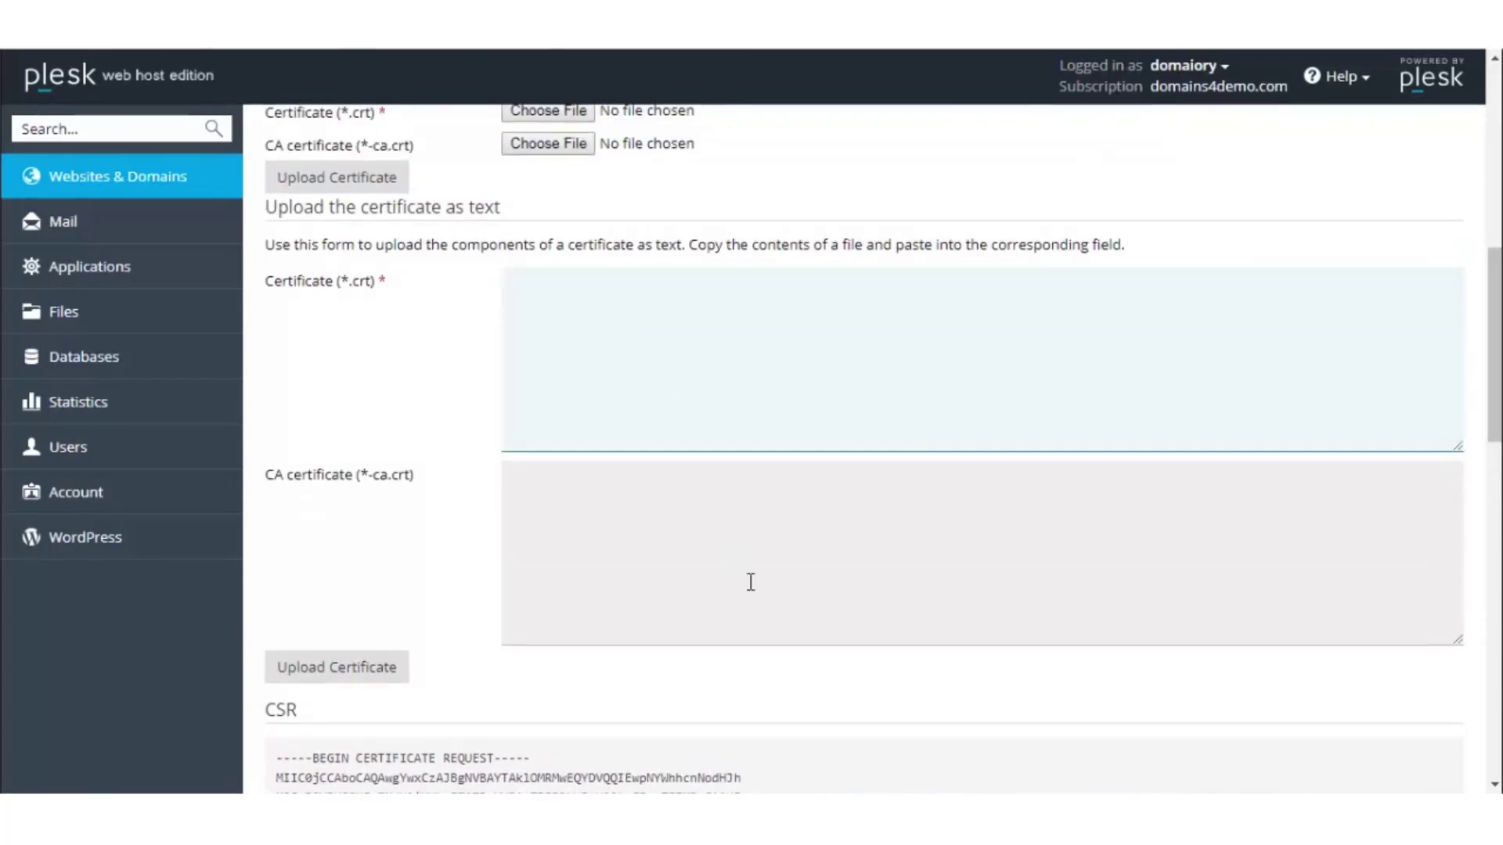
- Preview domains4demo_com.crt from the PeaZip archive in Notepad to show its certificate text
key(alt+Tab)
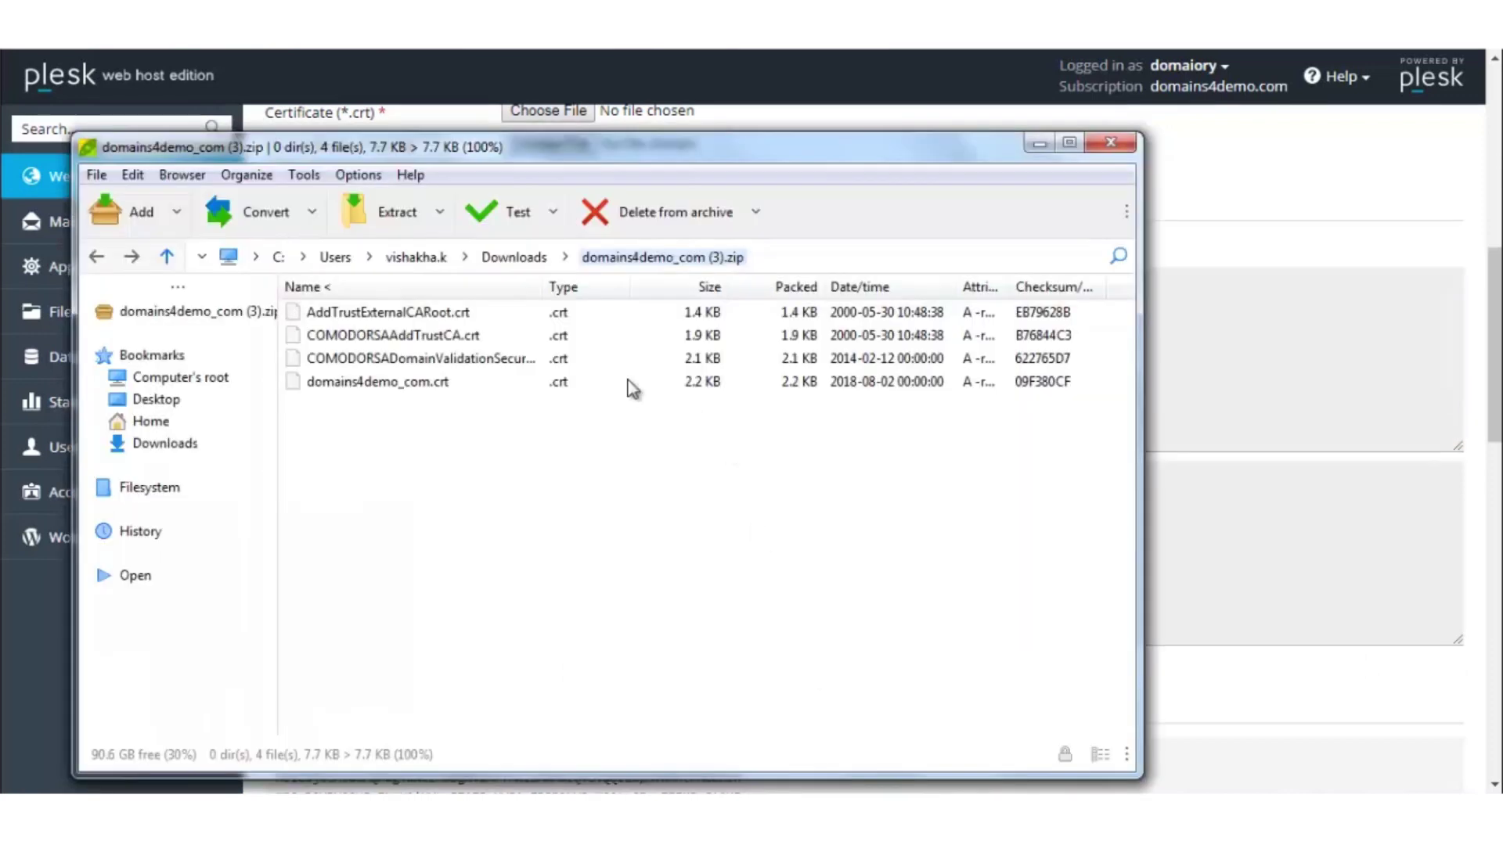
click(372, 383)
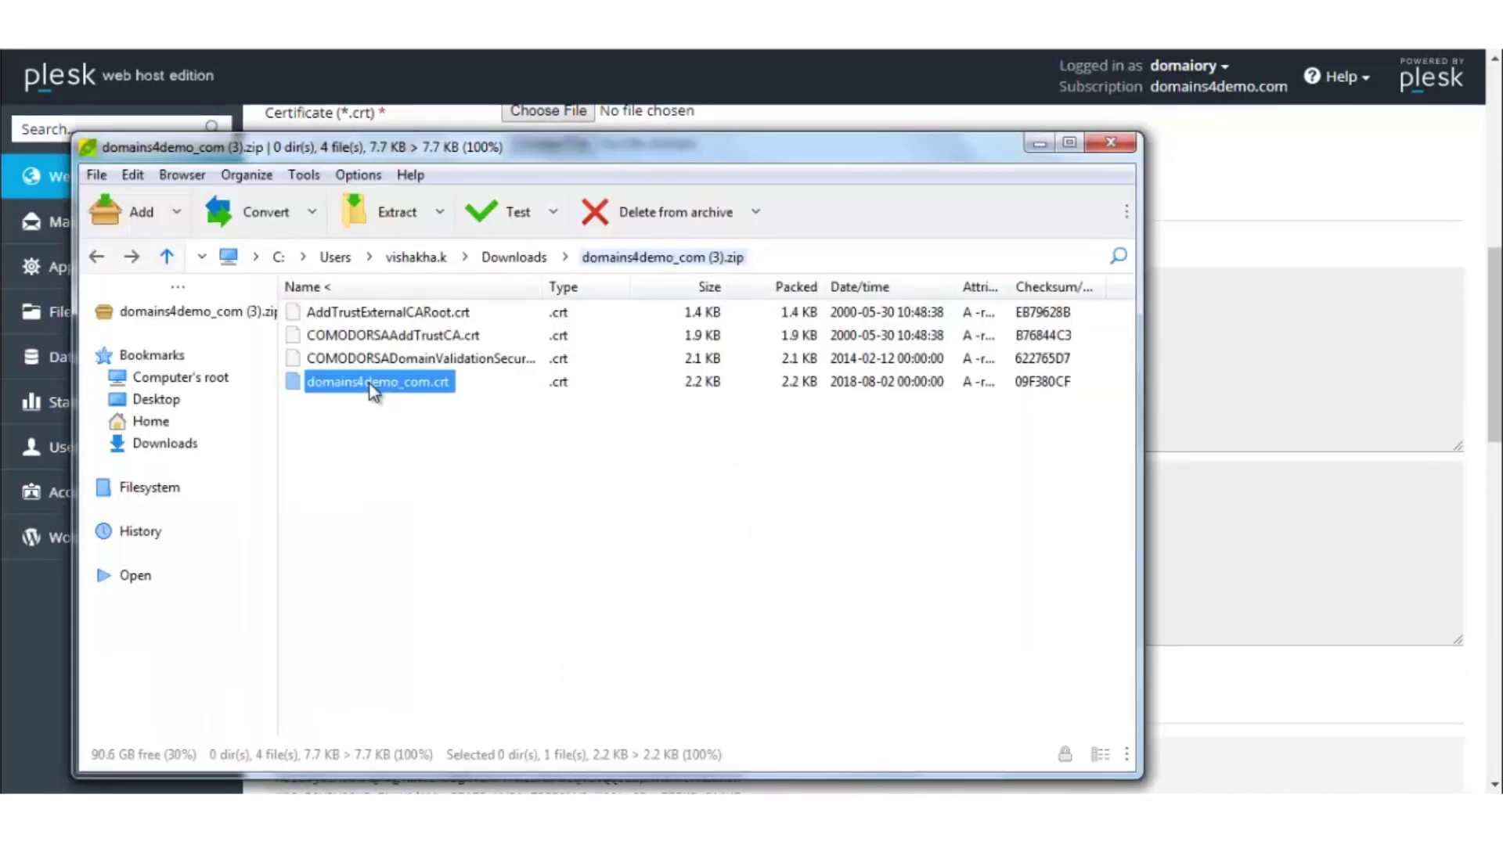
right_click(371, 390)
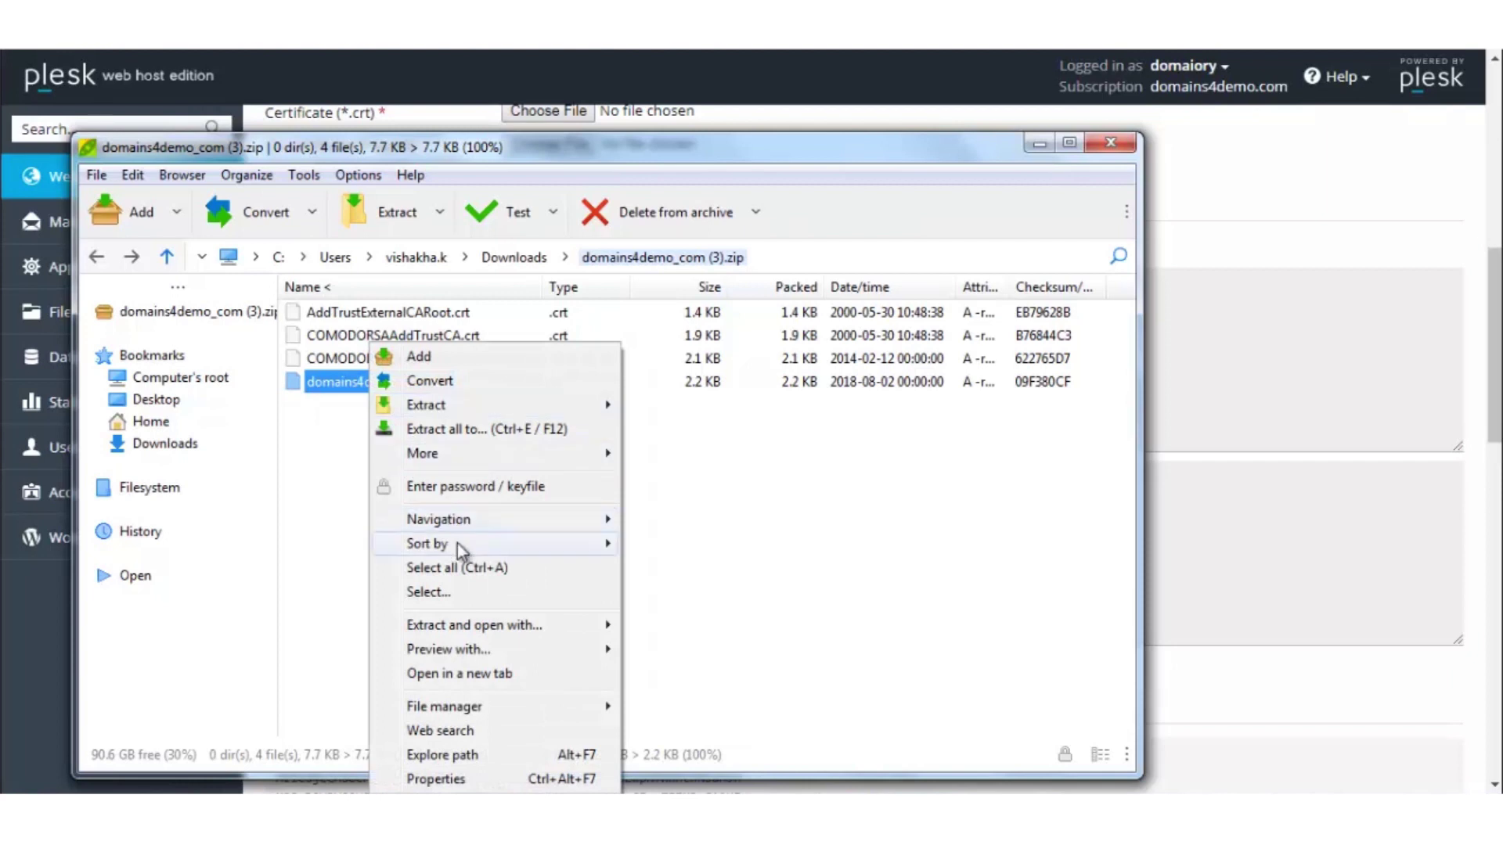
mouse_move(548, 651)
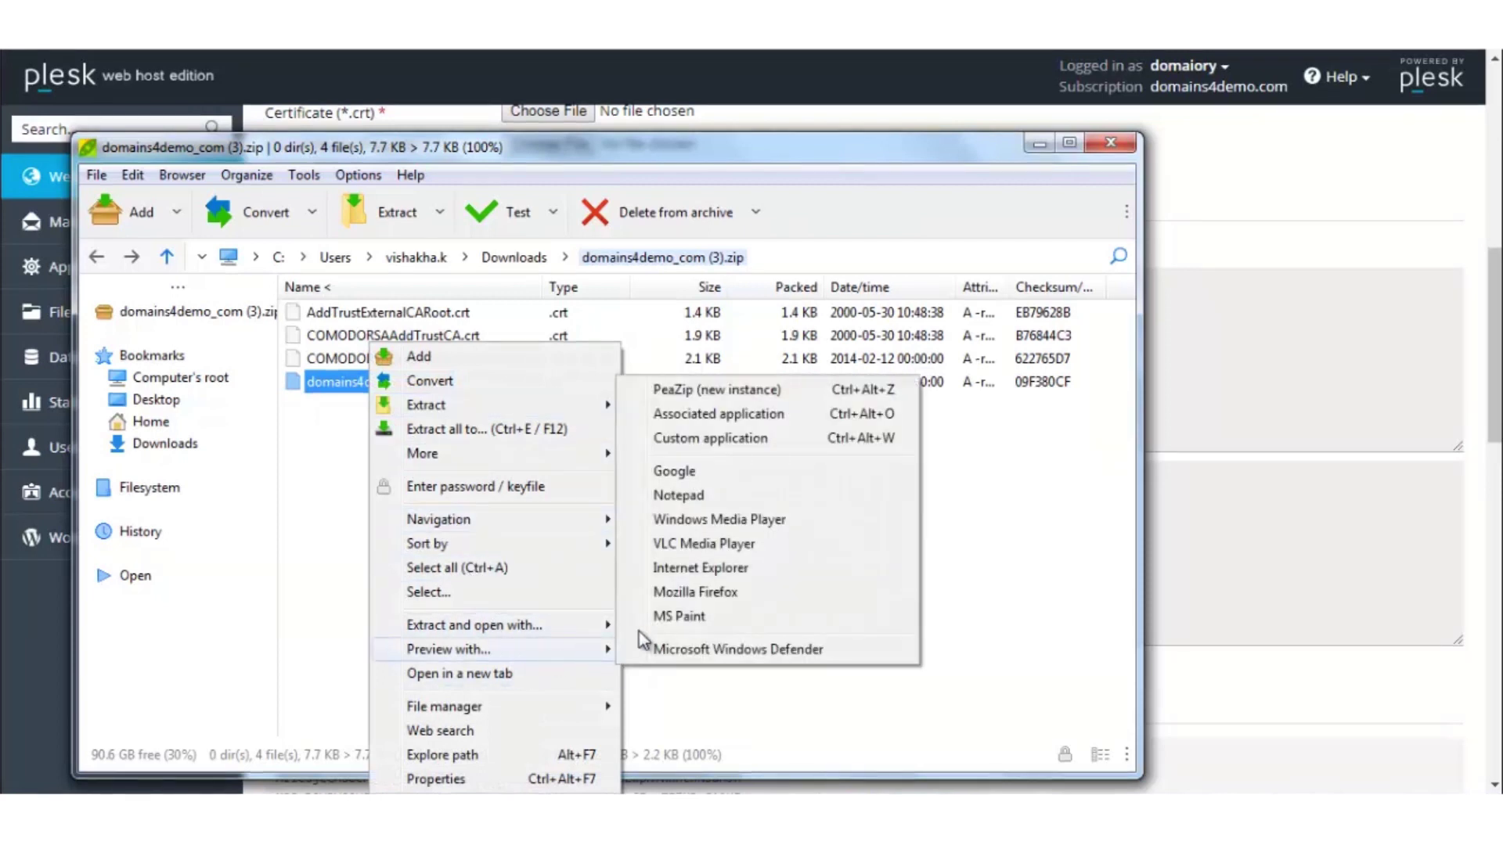
click(690, 496)
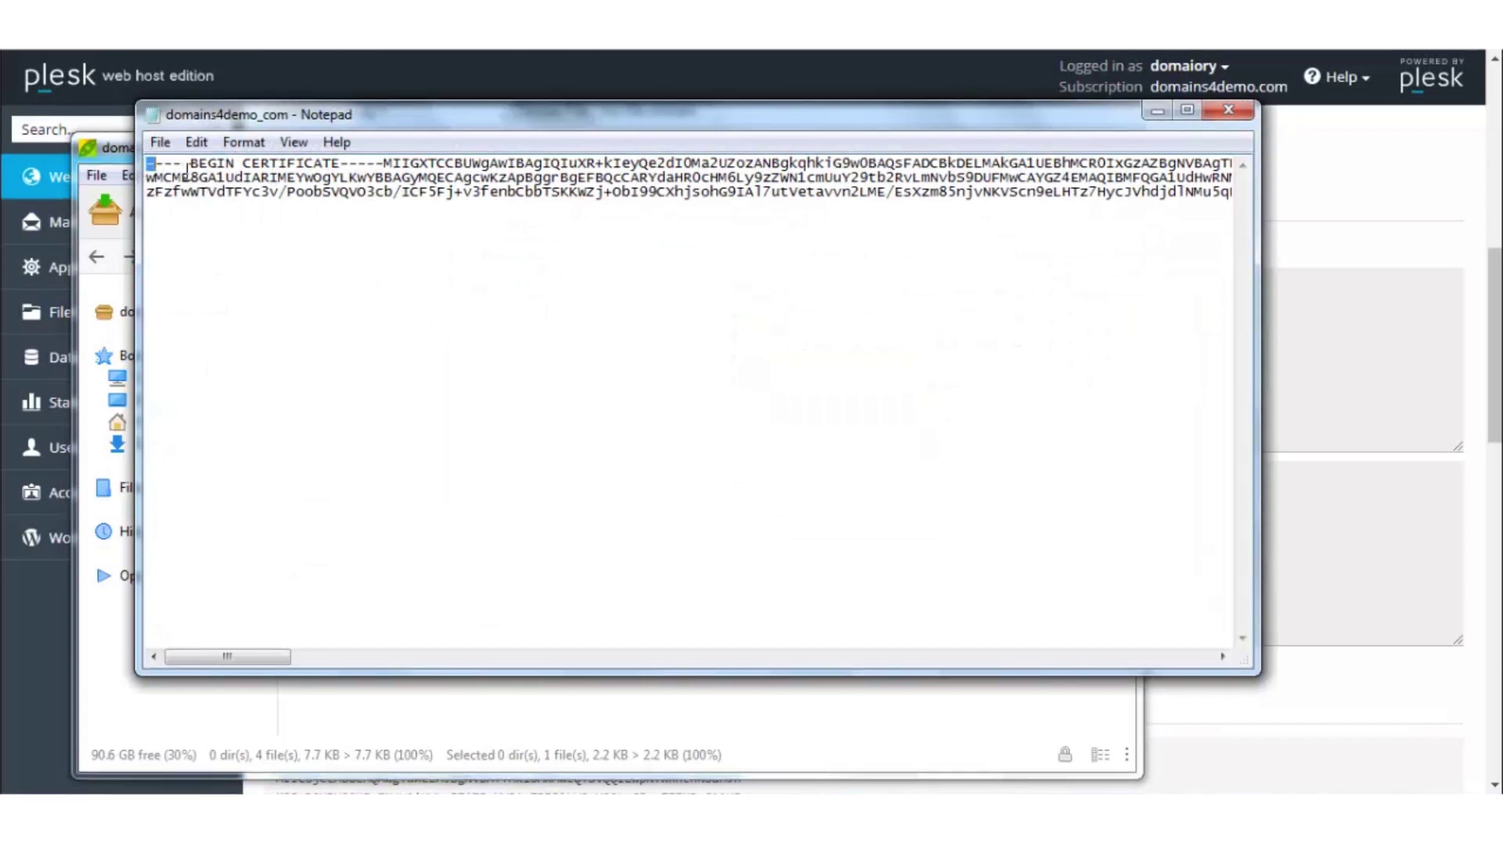
- Select all the certificate text in Notepad, then minimise Notepad and PeaZip to return to Plesk
key(ctrl+a)
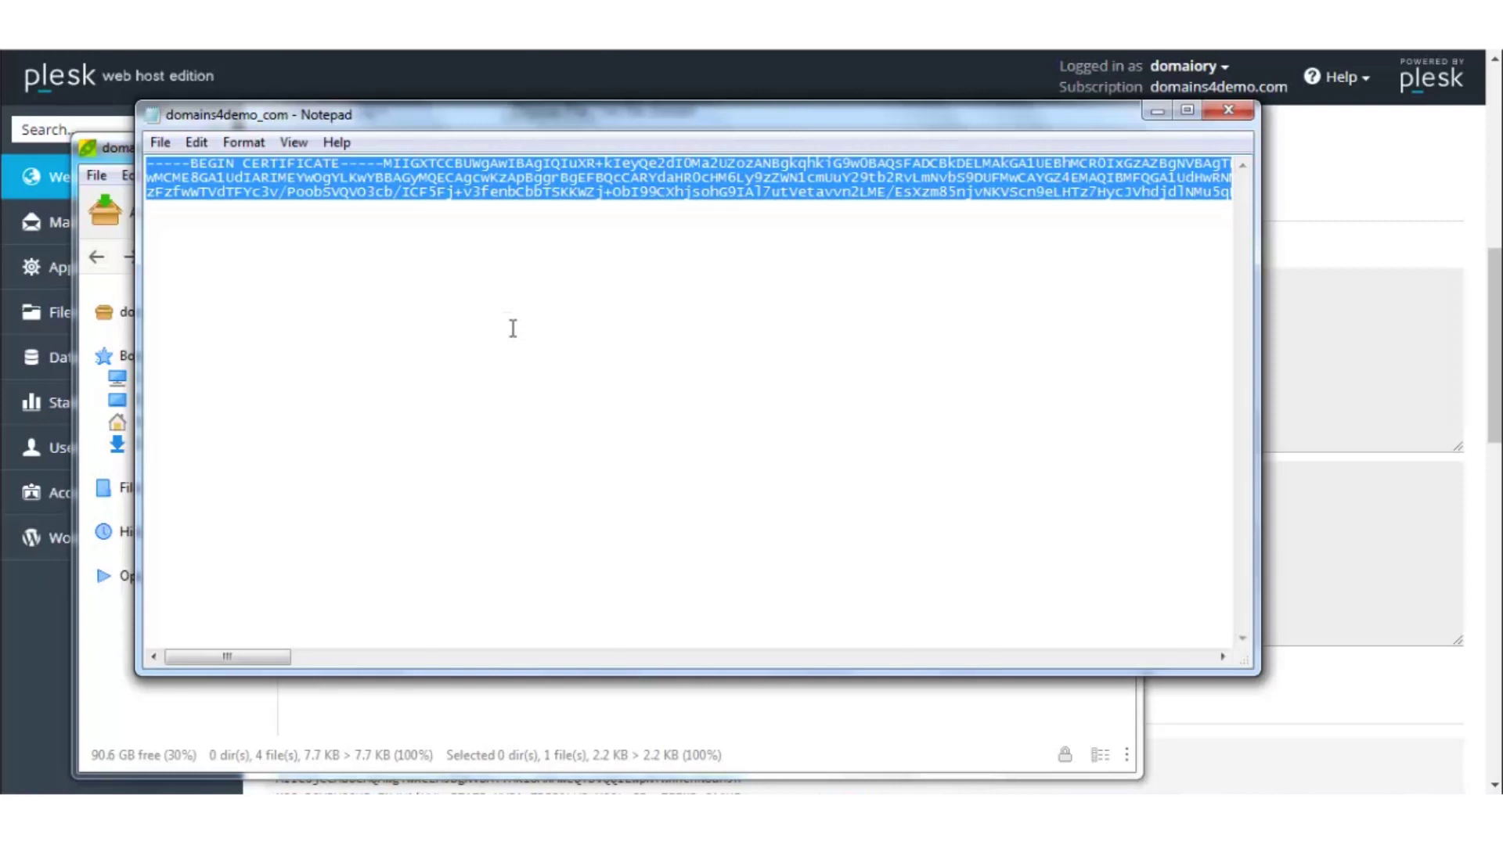
click(1157, 112)
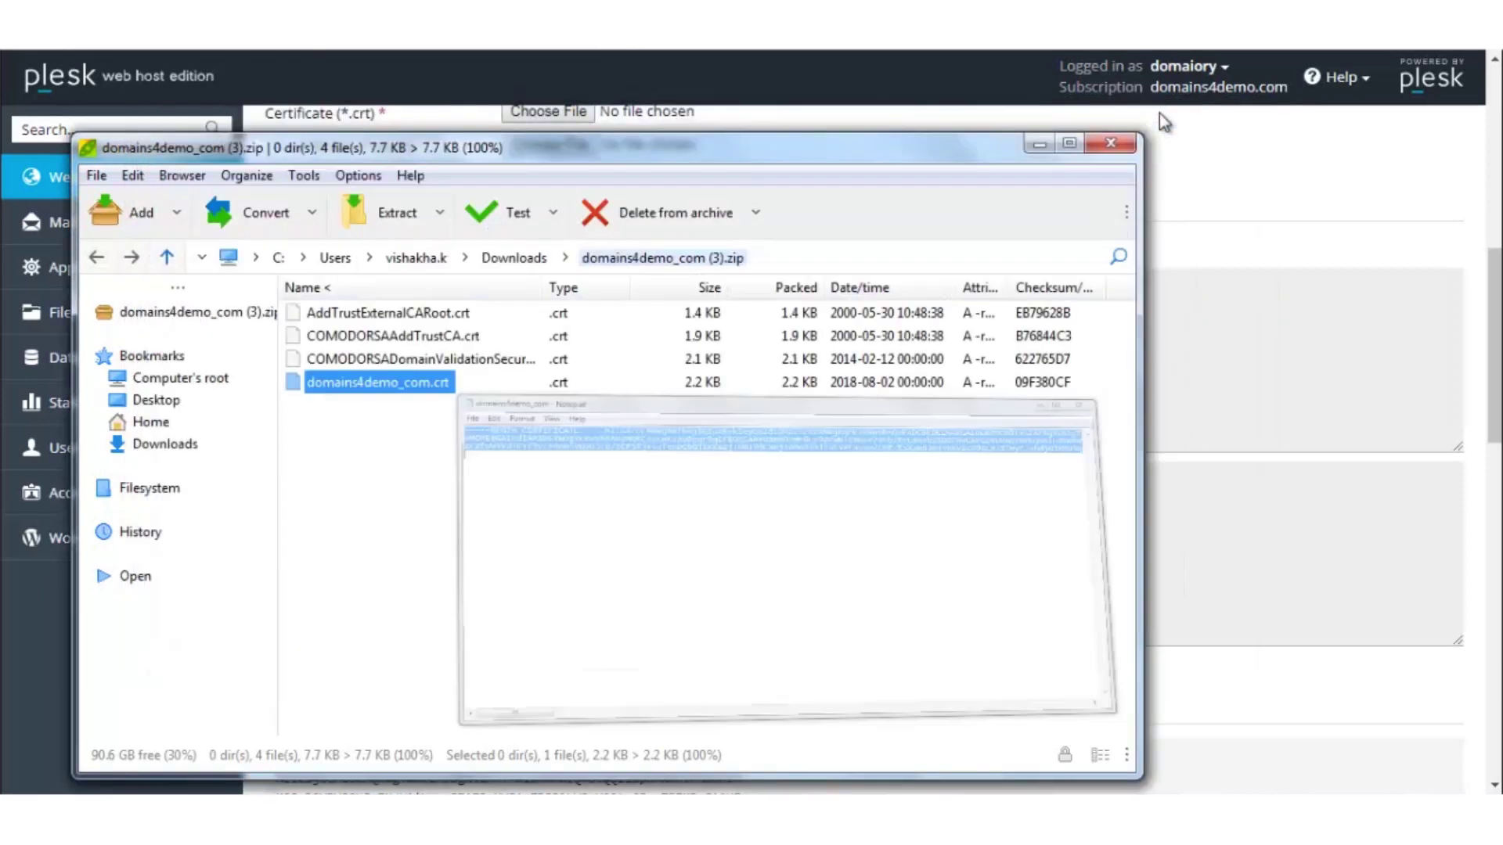
click(1034, 148)
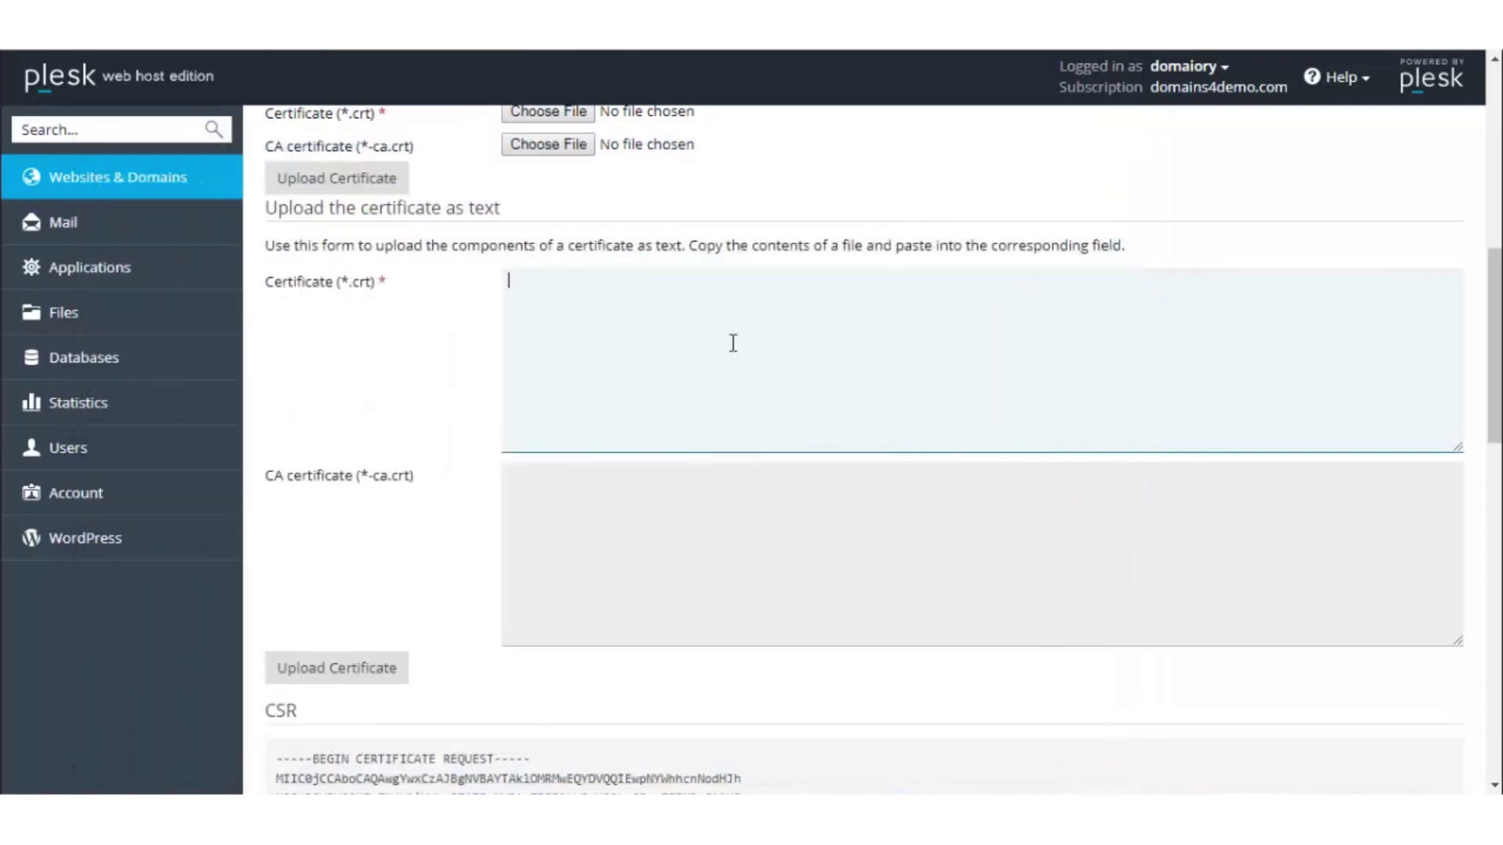
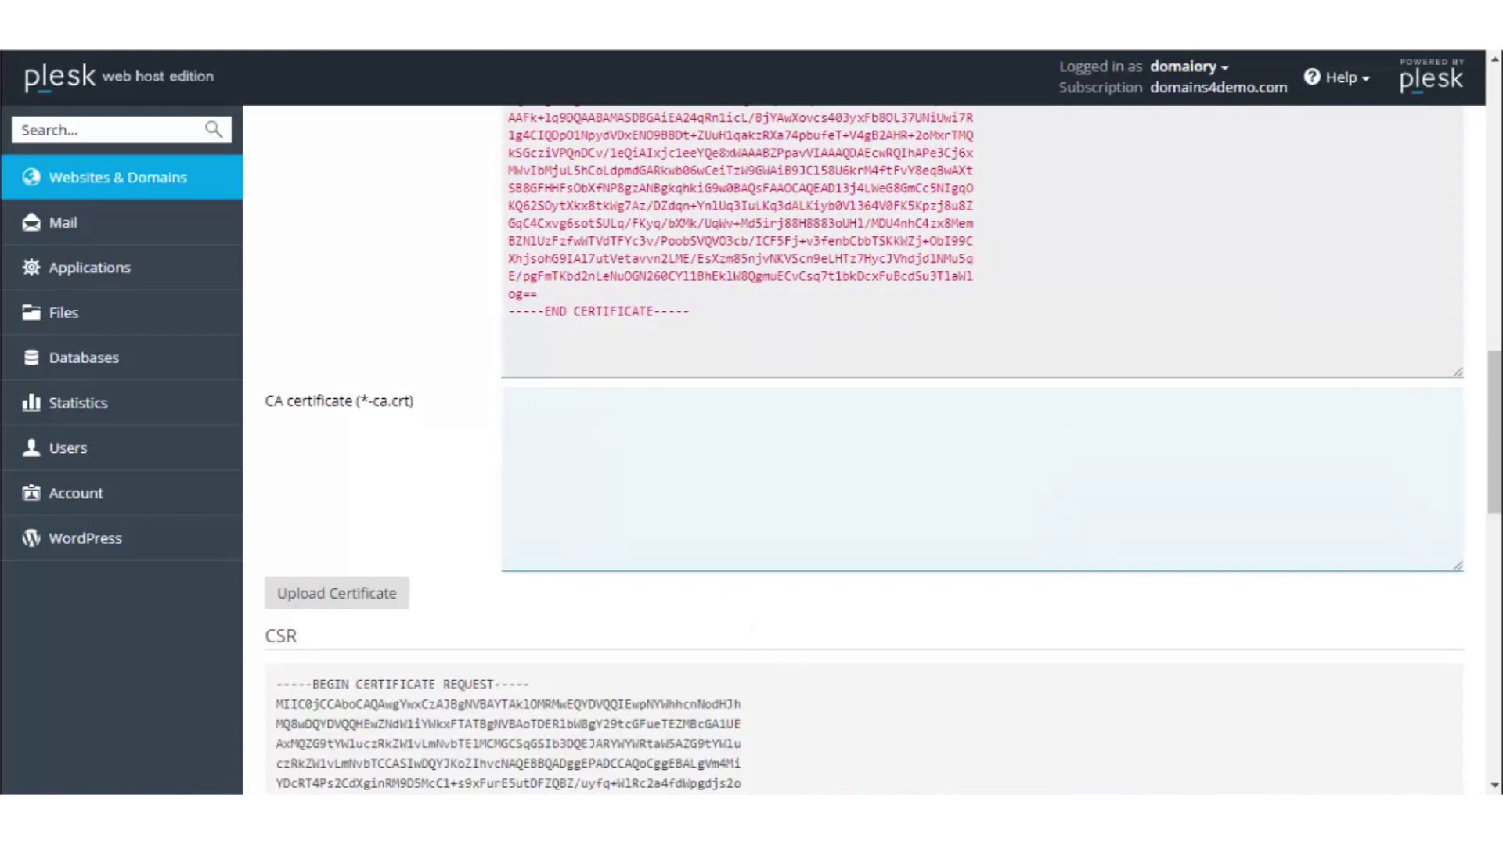
- Open AddTrustExternalCARoot.crt from the PeaZip archive as plain text in Notepad
key(alt+Tab)
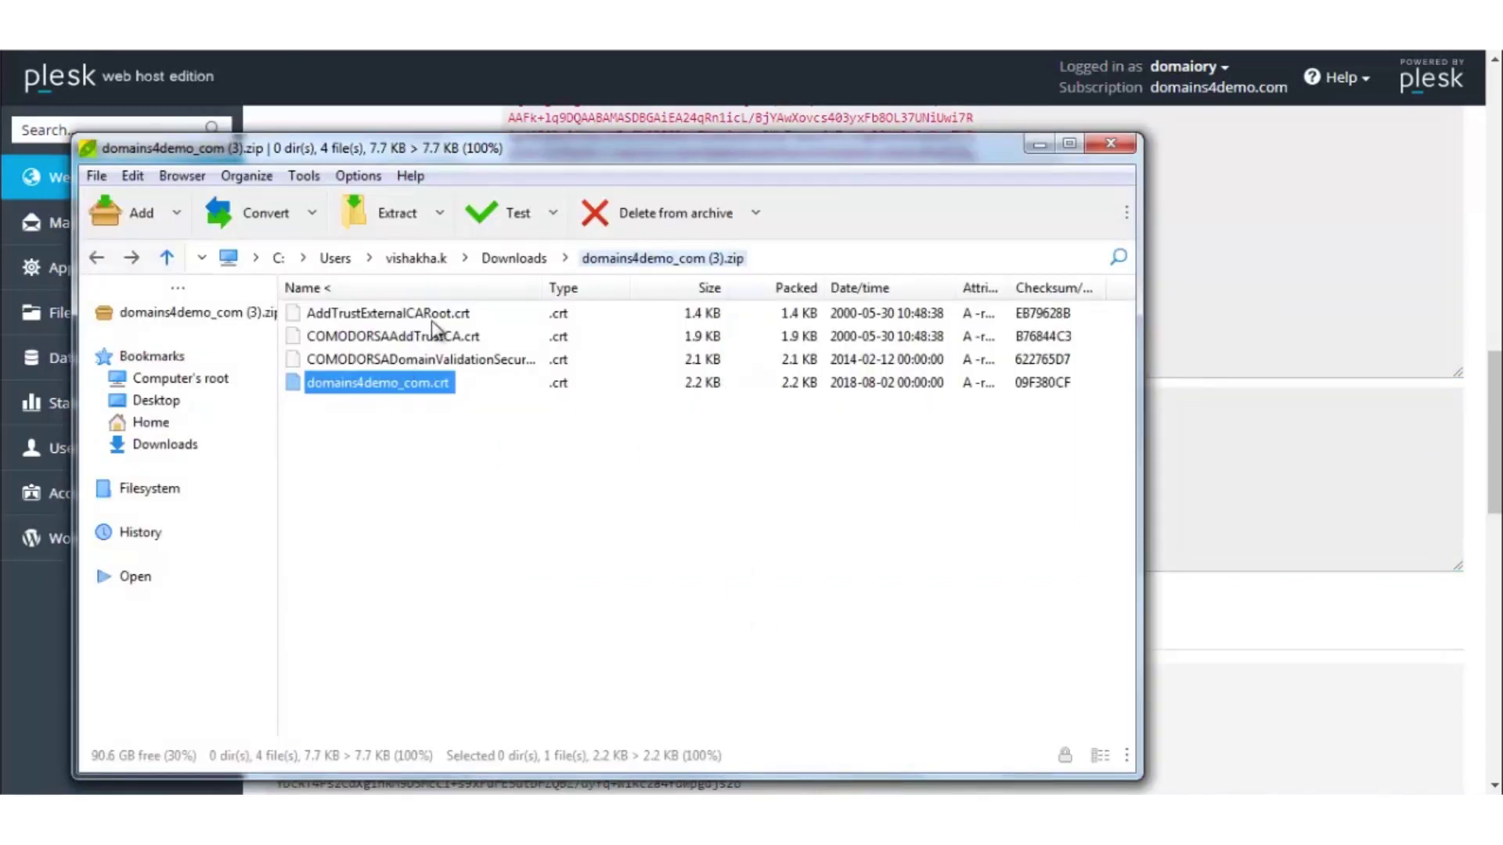
click(429, 315)
right_click(429, 315)
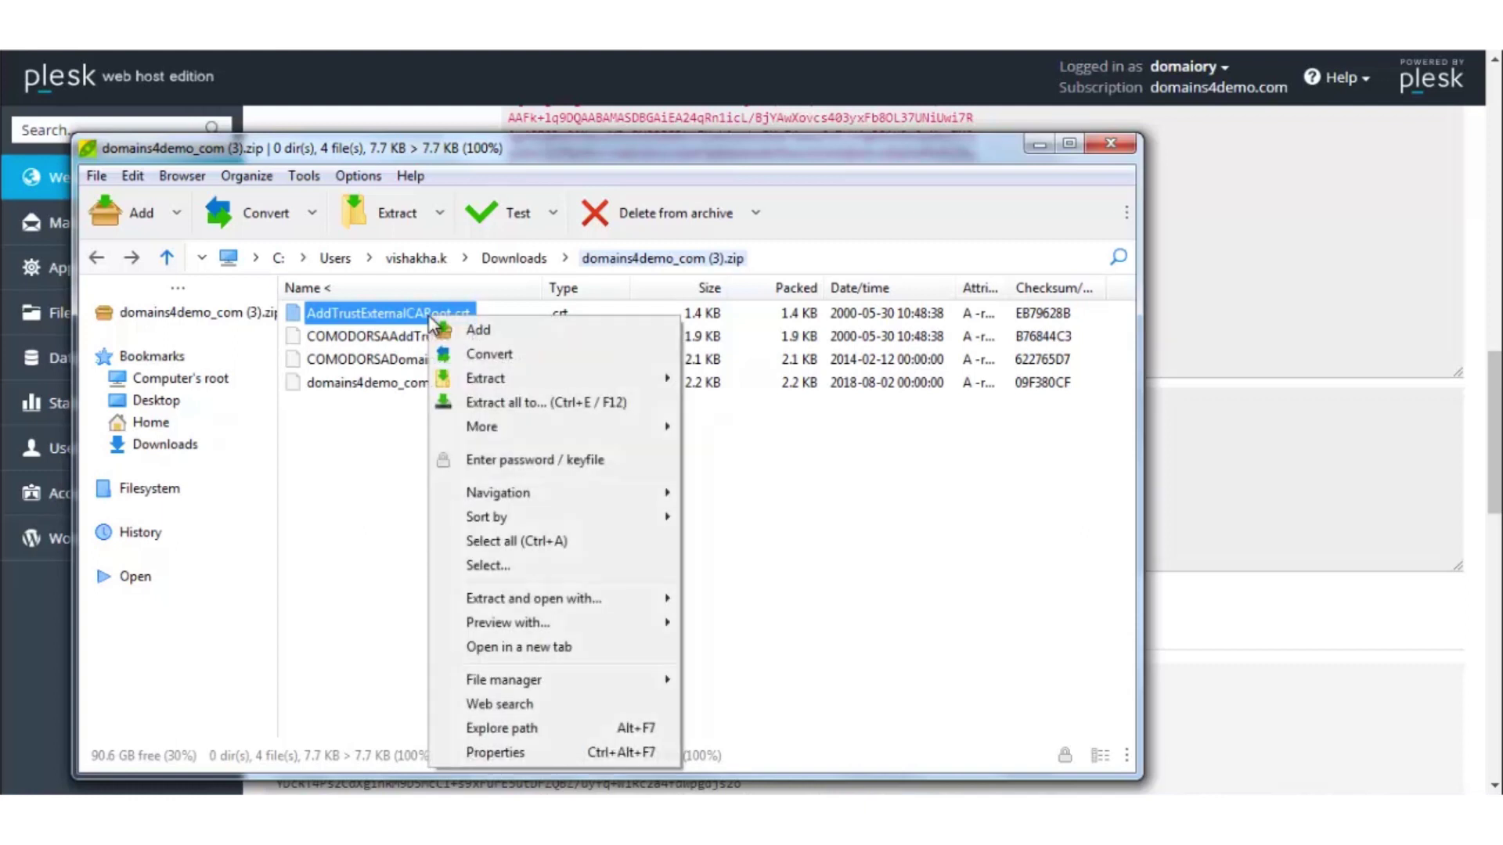
mouse_move(470, 383)
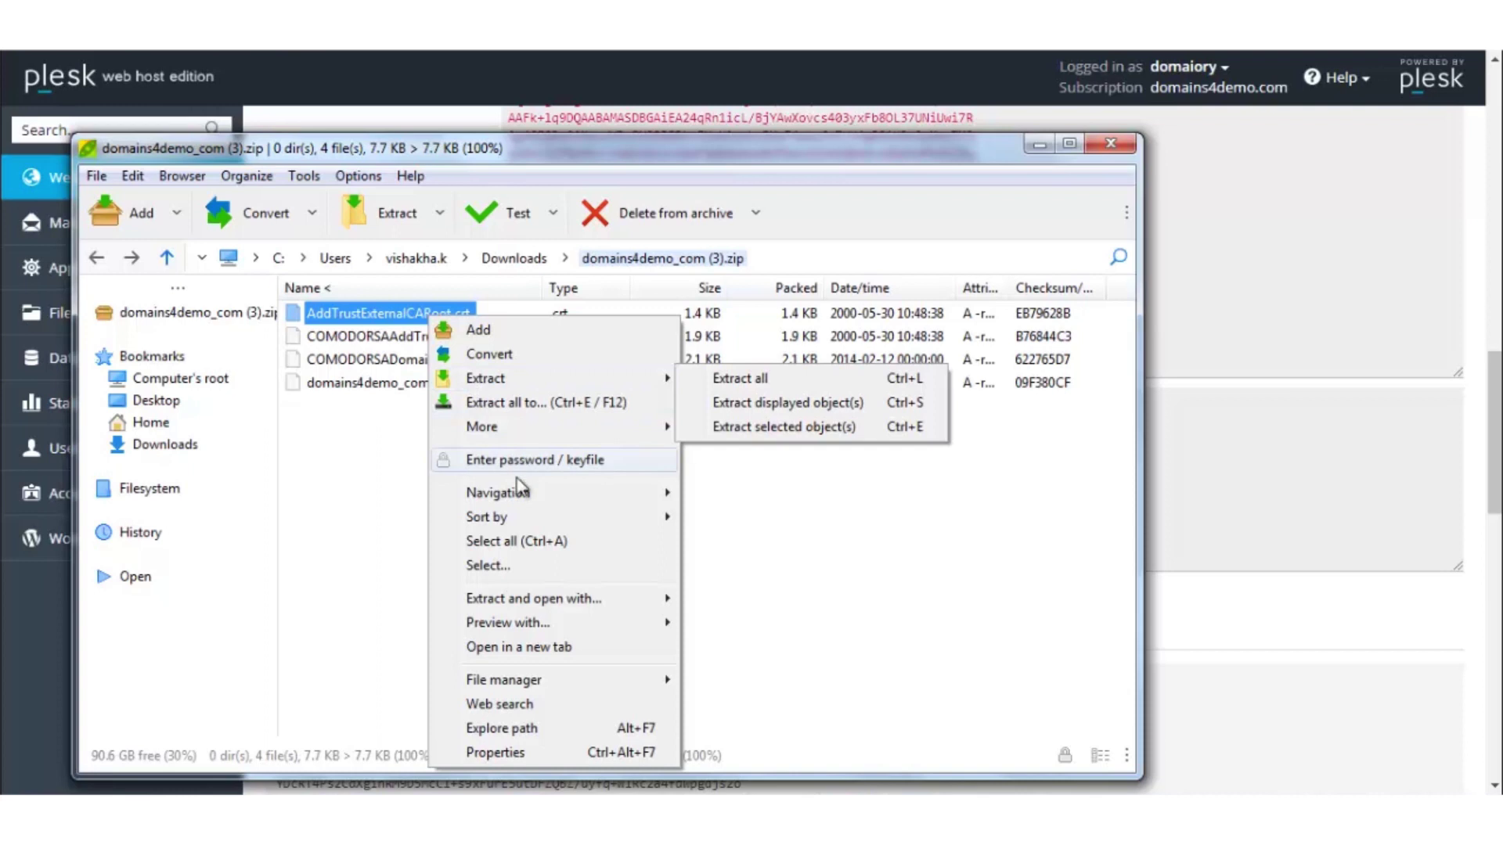
mouse_move(540, 626)
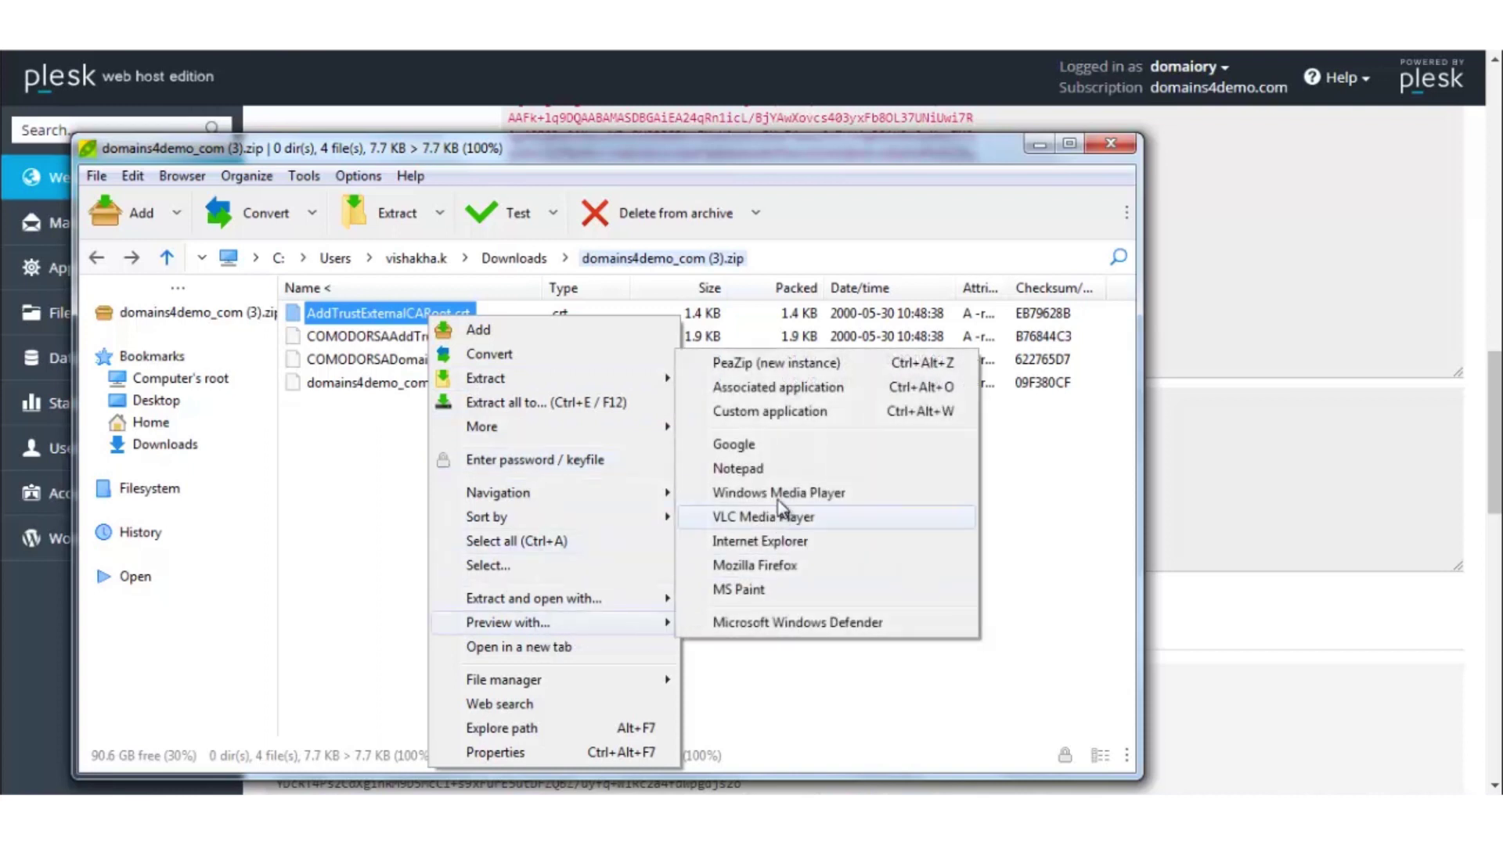
click(771, 469)
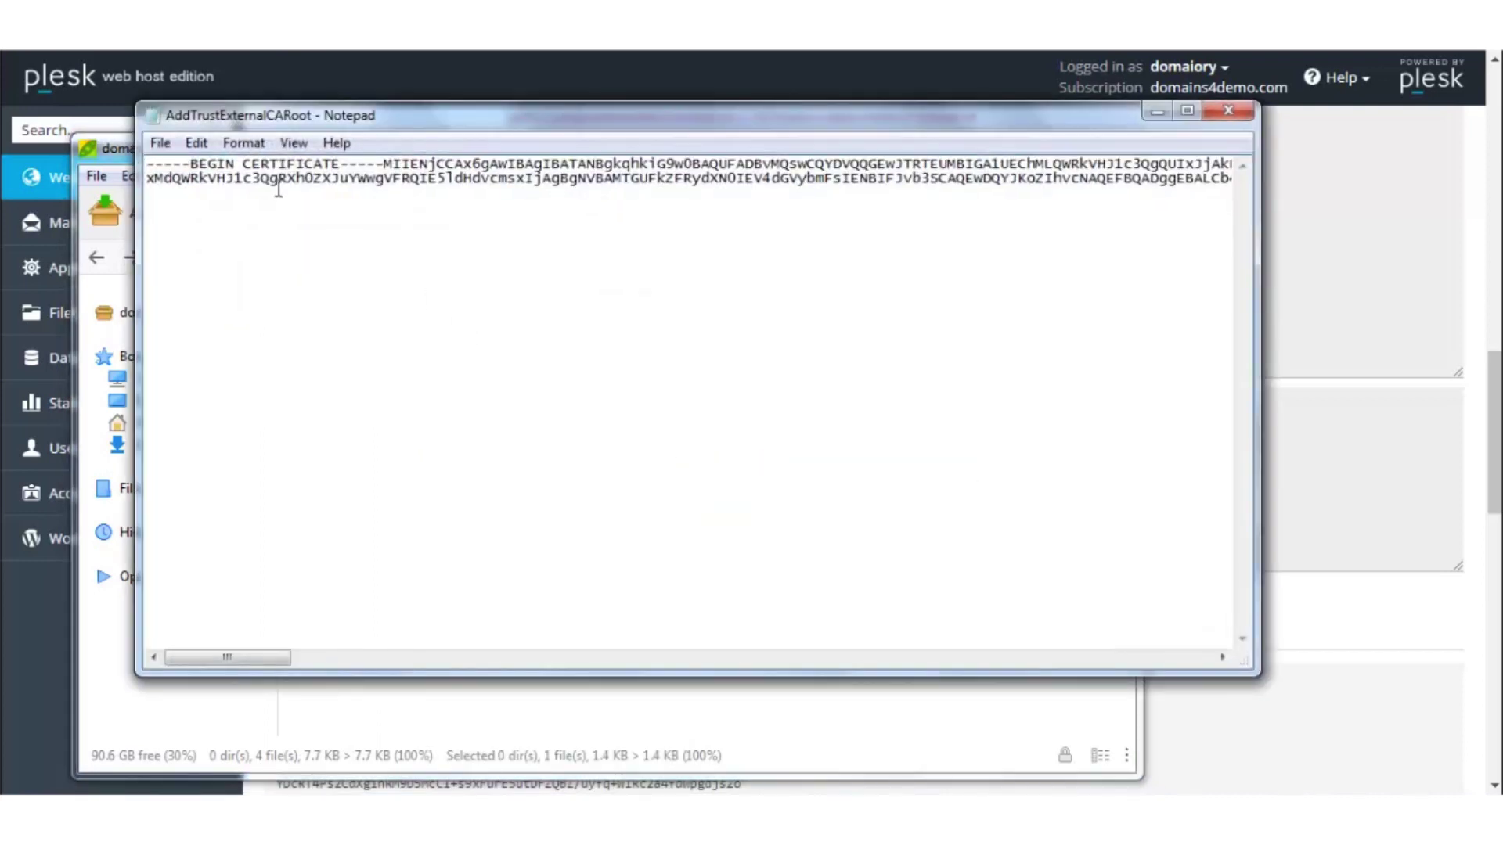
- Copy the root certificate text into Plesk's empty CA certificate field
key(ctrl+a)
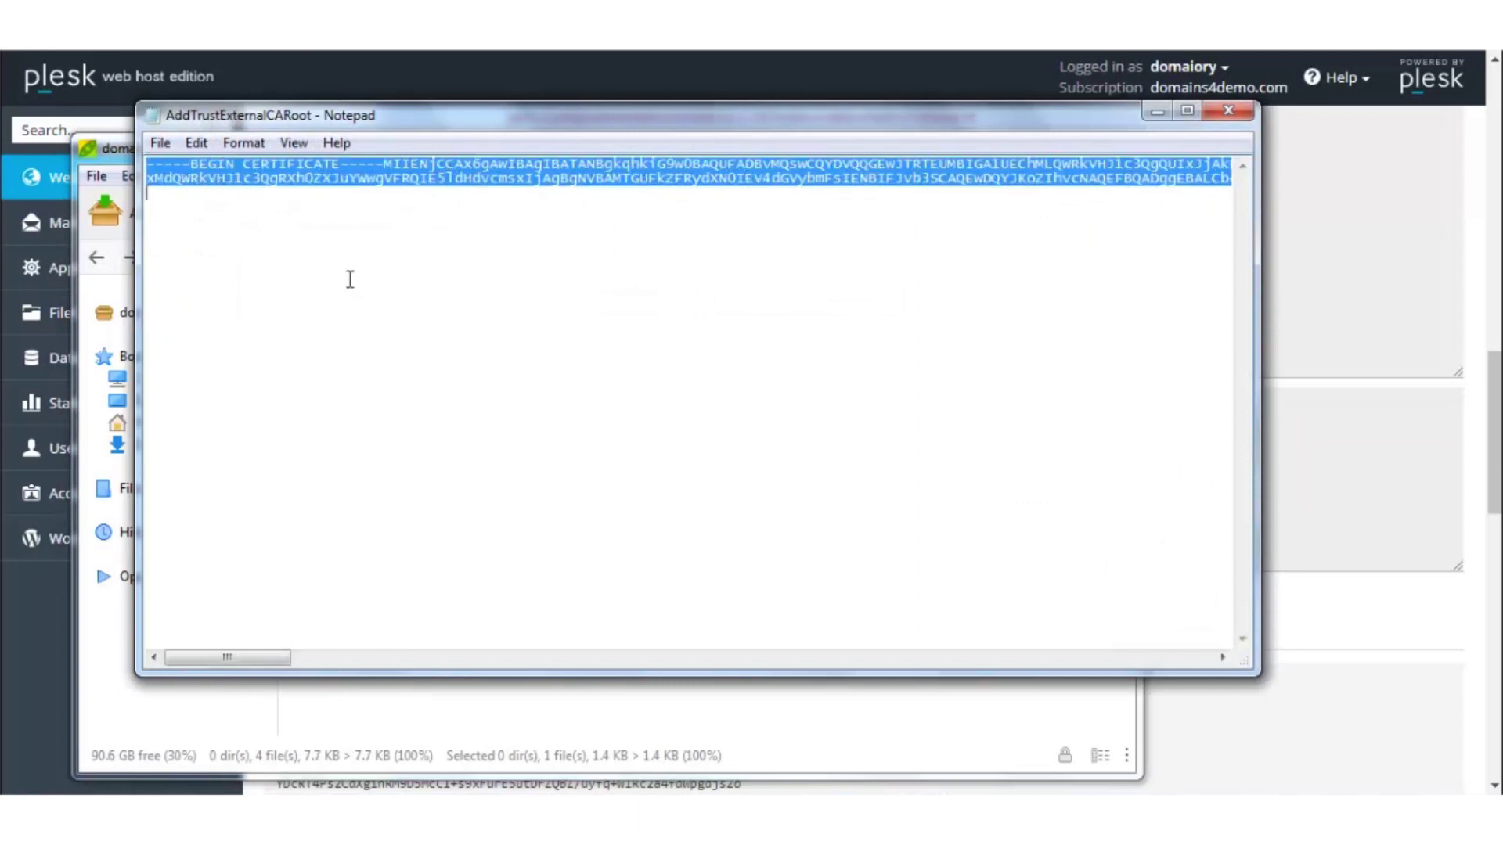
click(1157, 112)
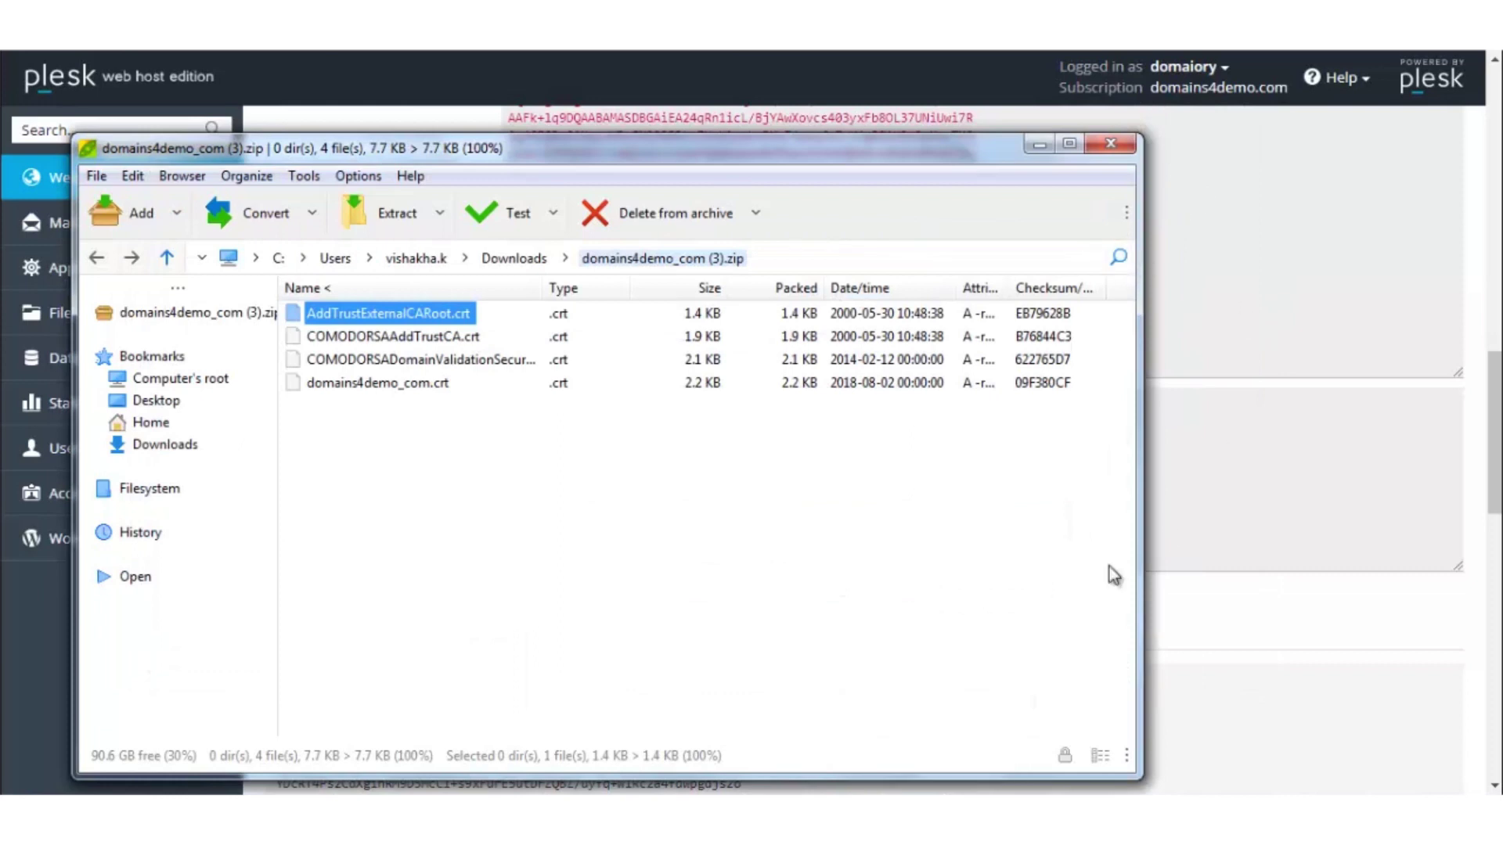
click(1237, 518)
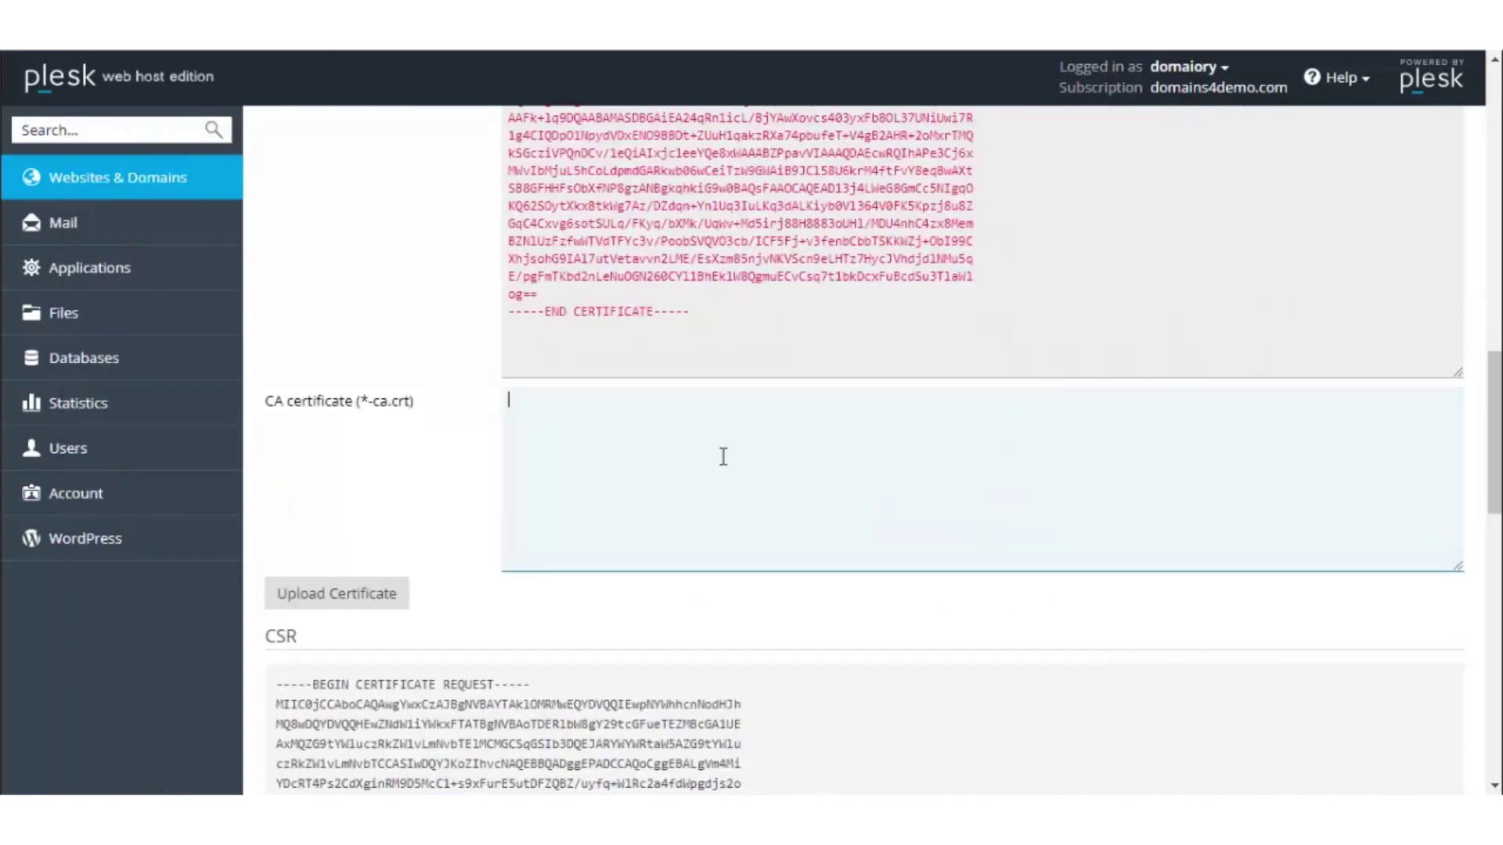
key(ctrl+v)
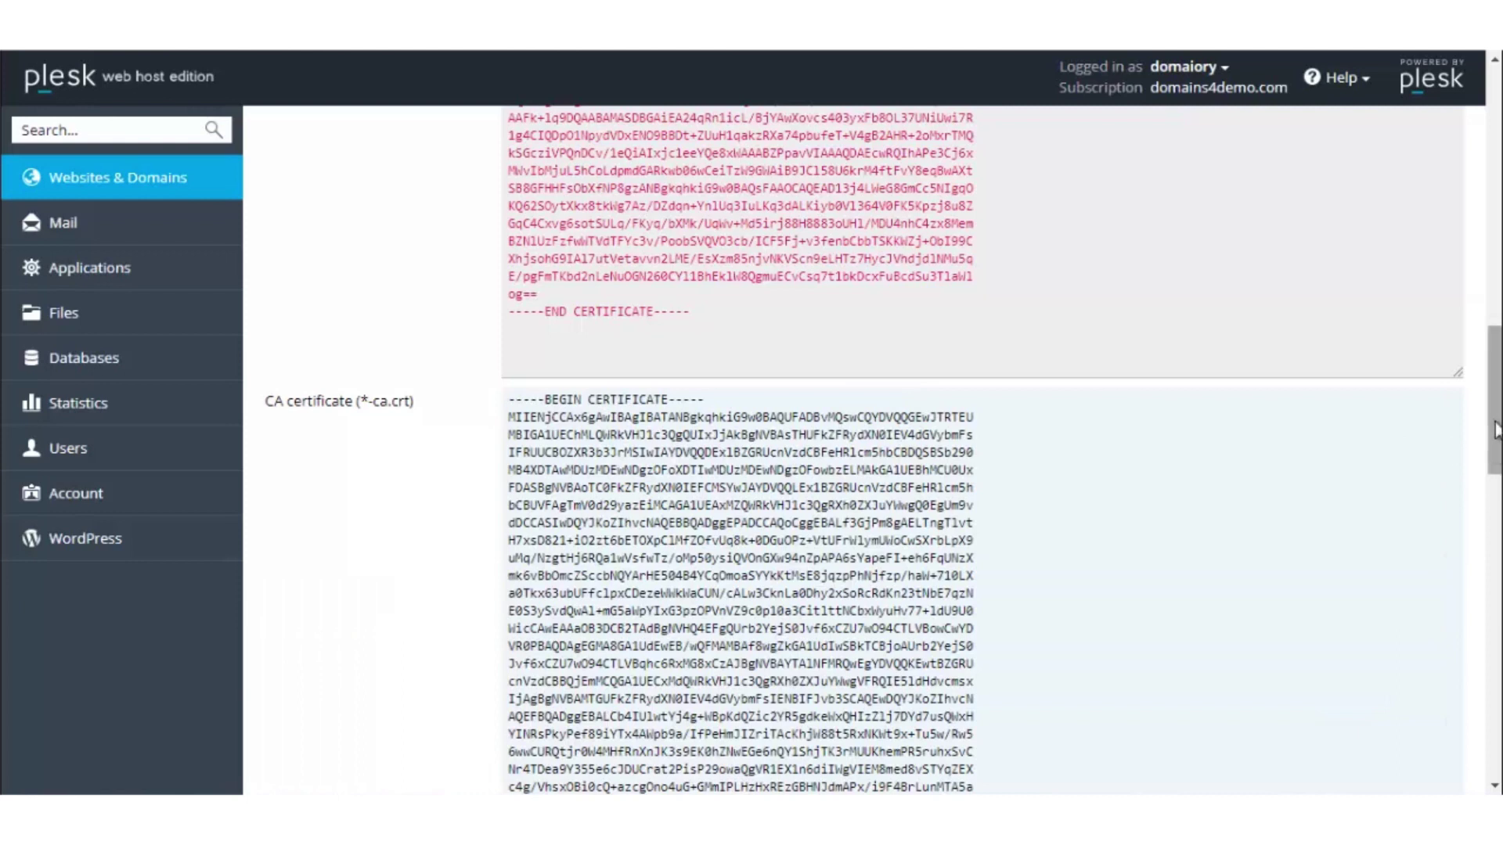
scroll(1452, 450, down, 5)
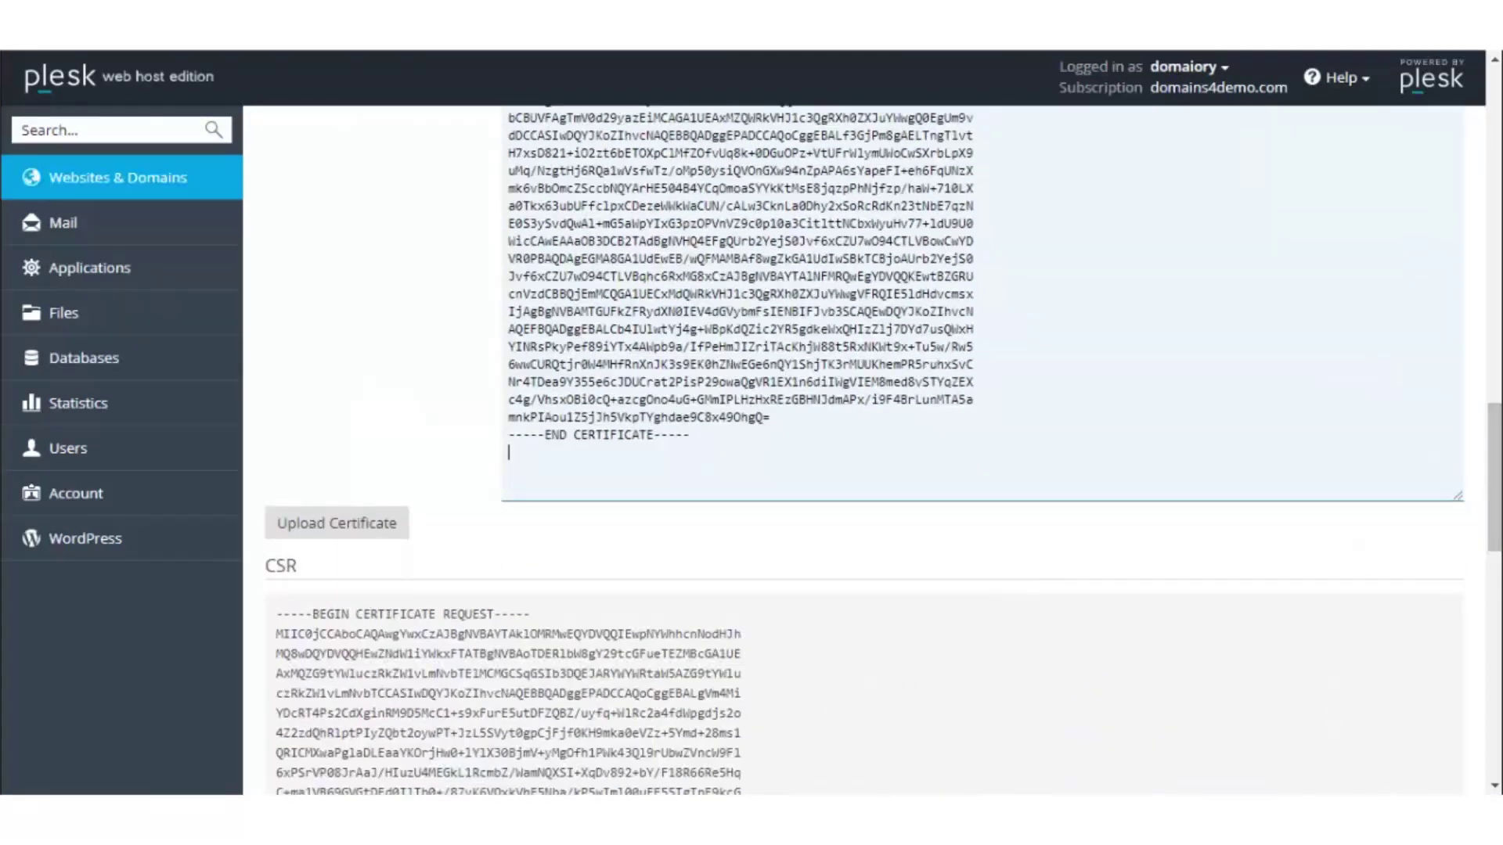
key(alt+Tab)
right_click(459, 343)
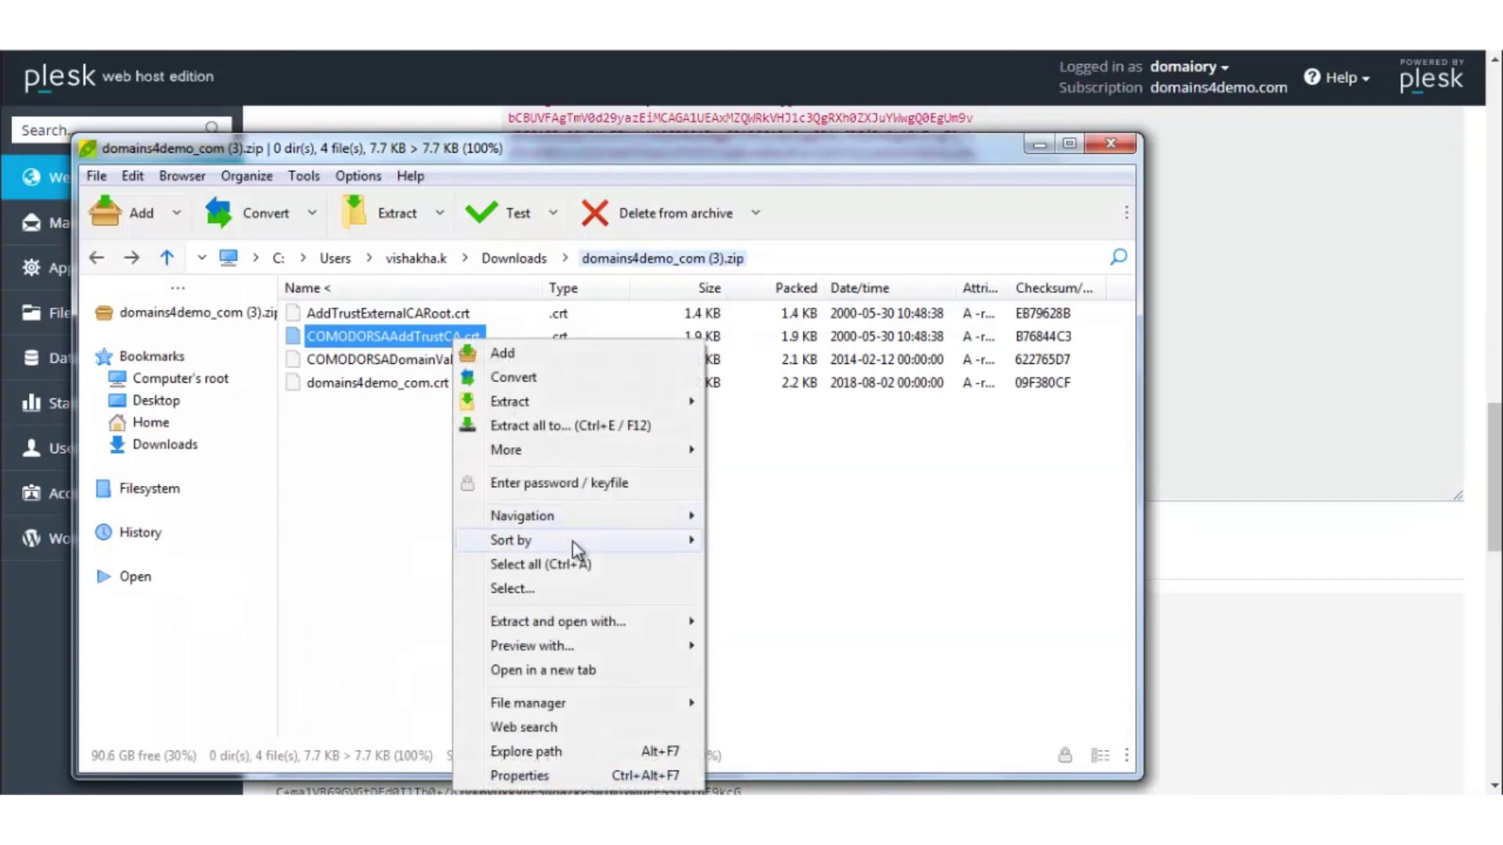
- Copy the COMODORSAAddTrustCA.crt text and paste it below the root certificate in the CA field
mouse_move(622, 660)
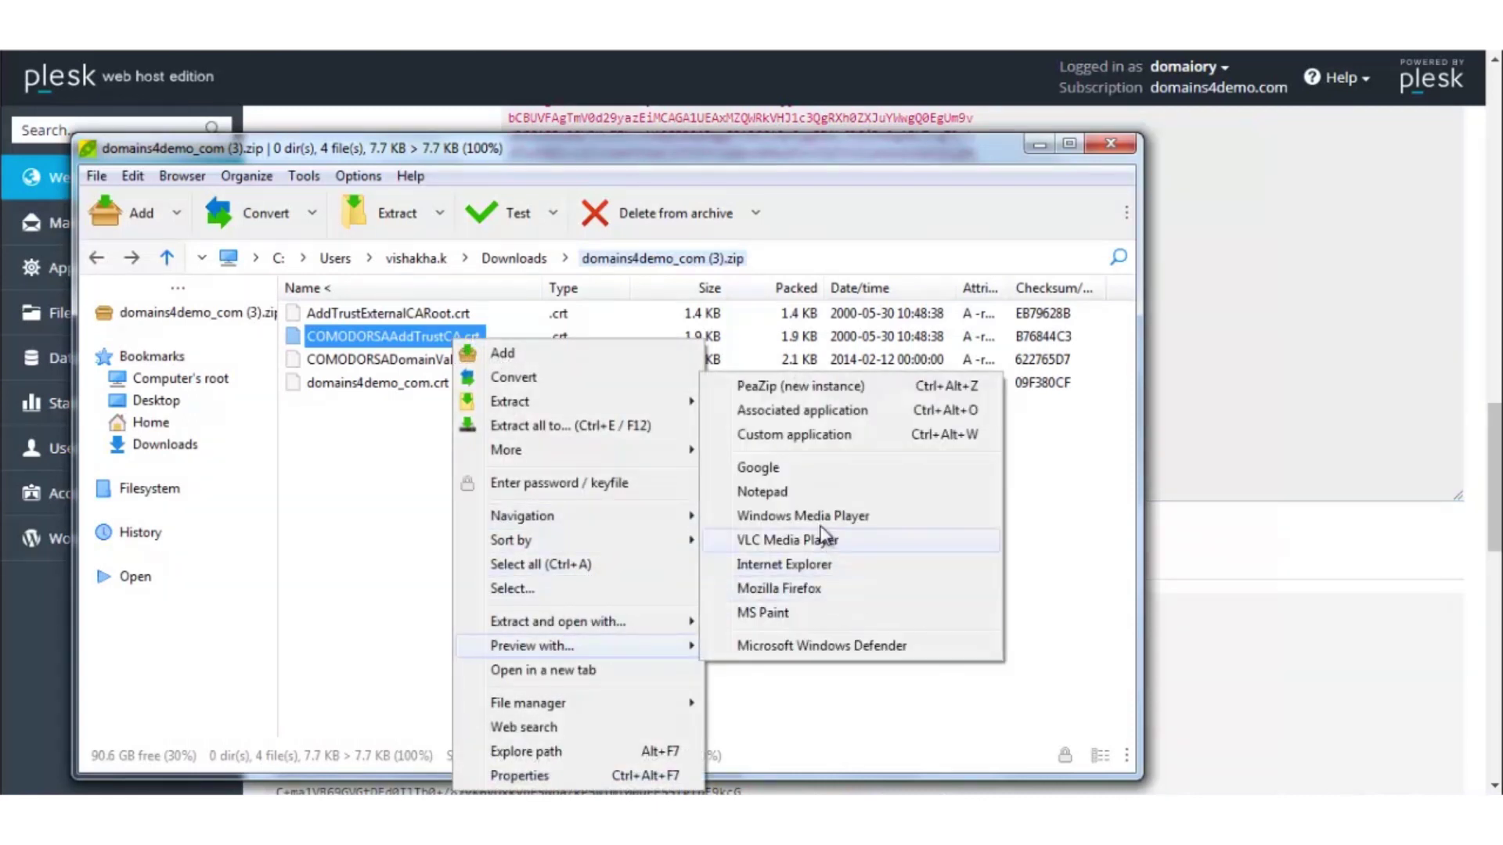
click(798, 490)
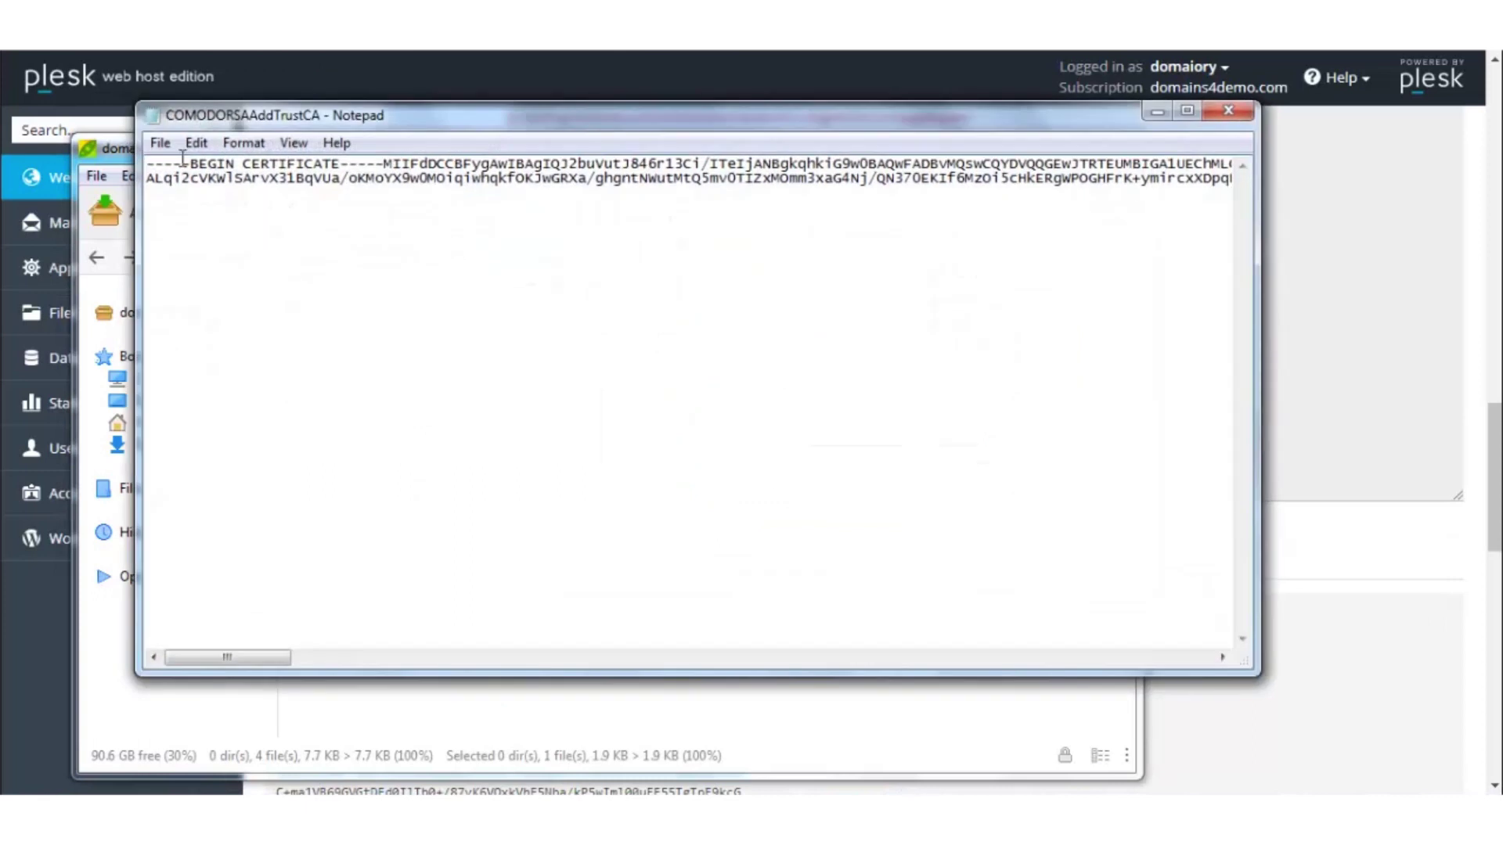
drag(147, 163, 266, 222)
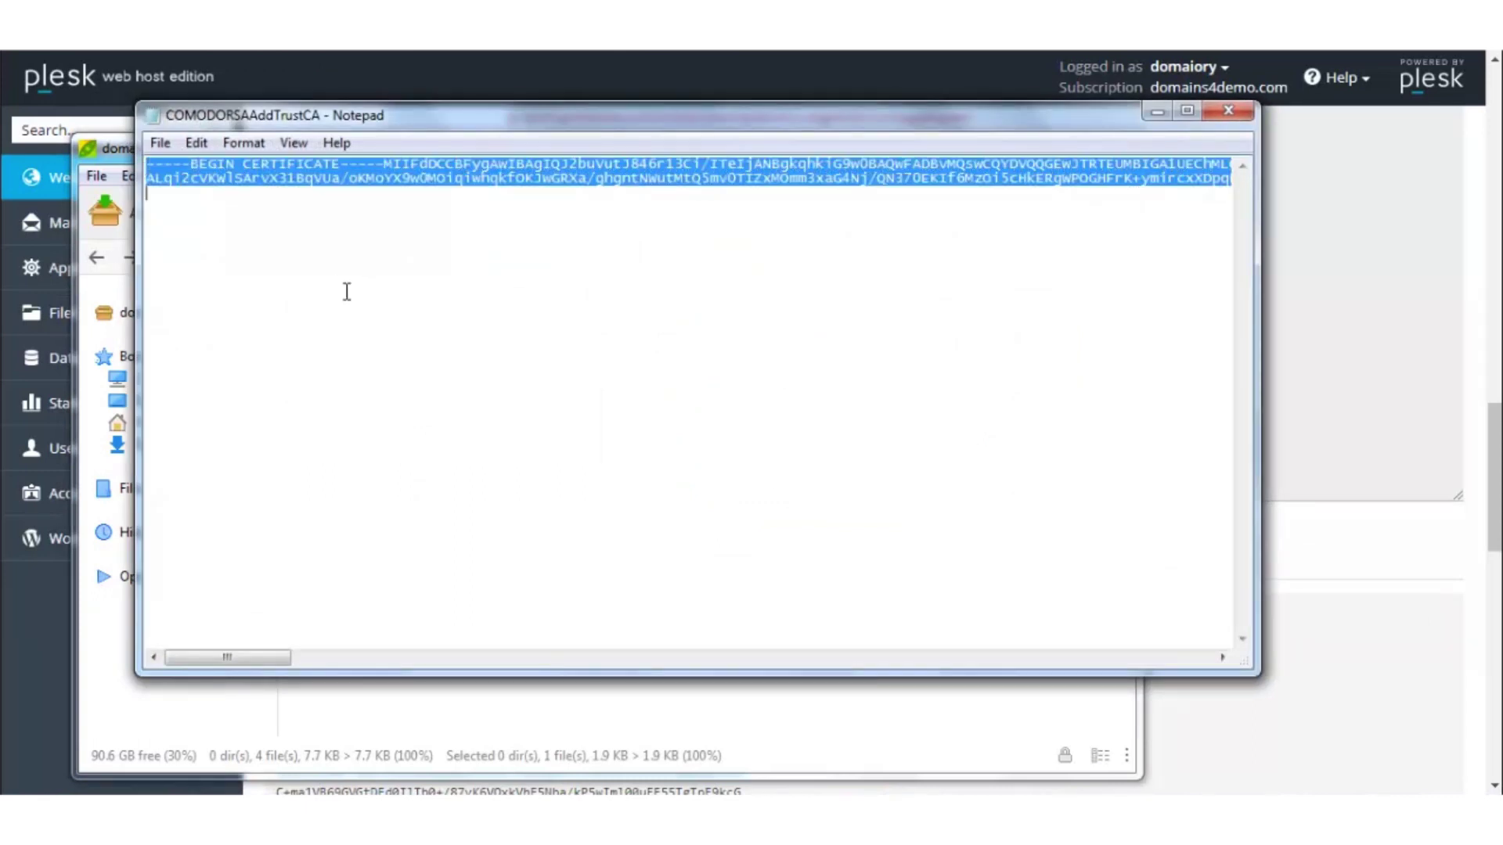
click(1155, 116)
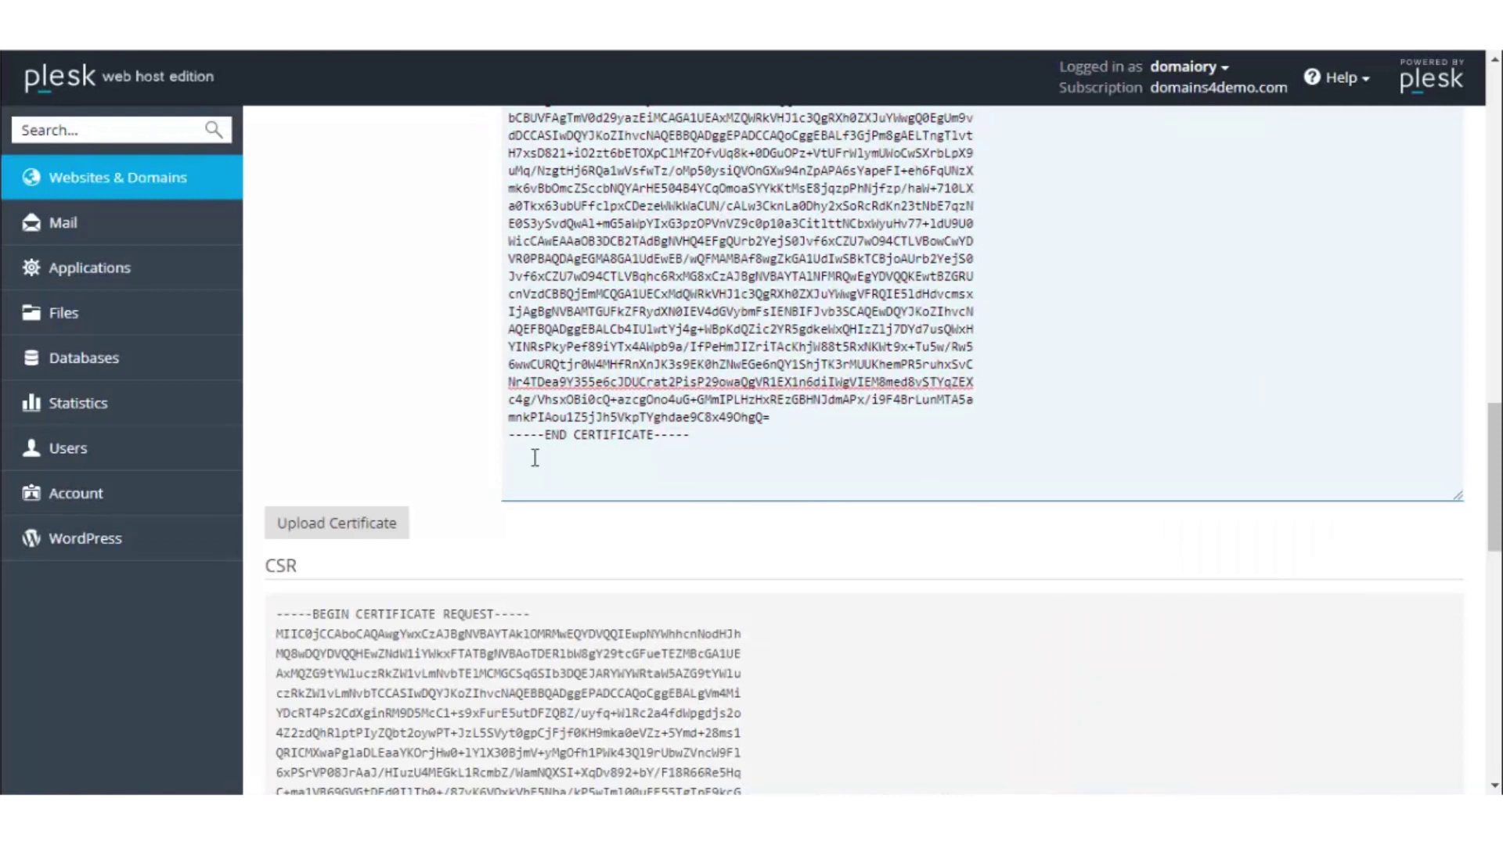
key(ctrl+v)
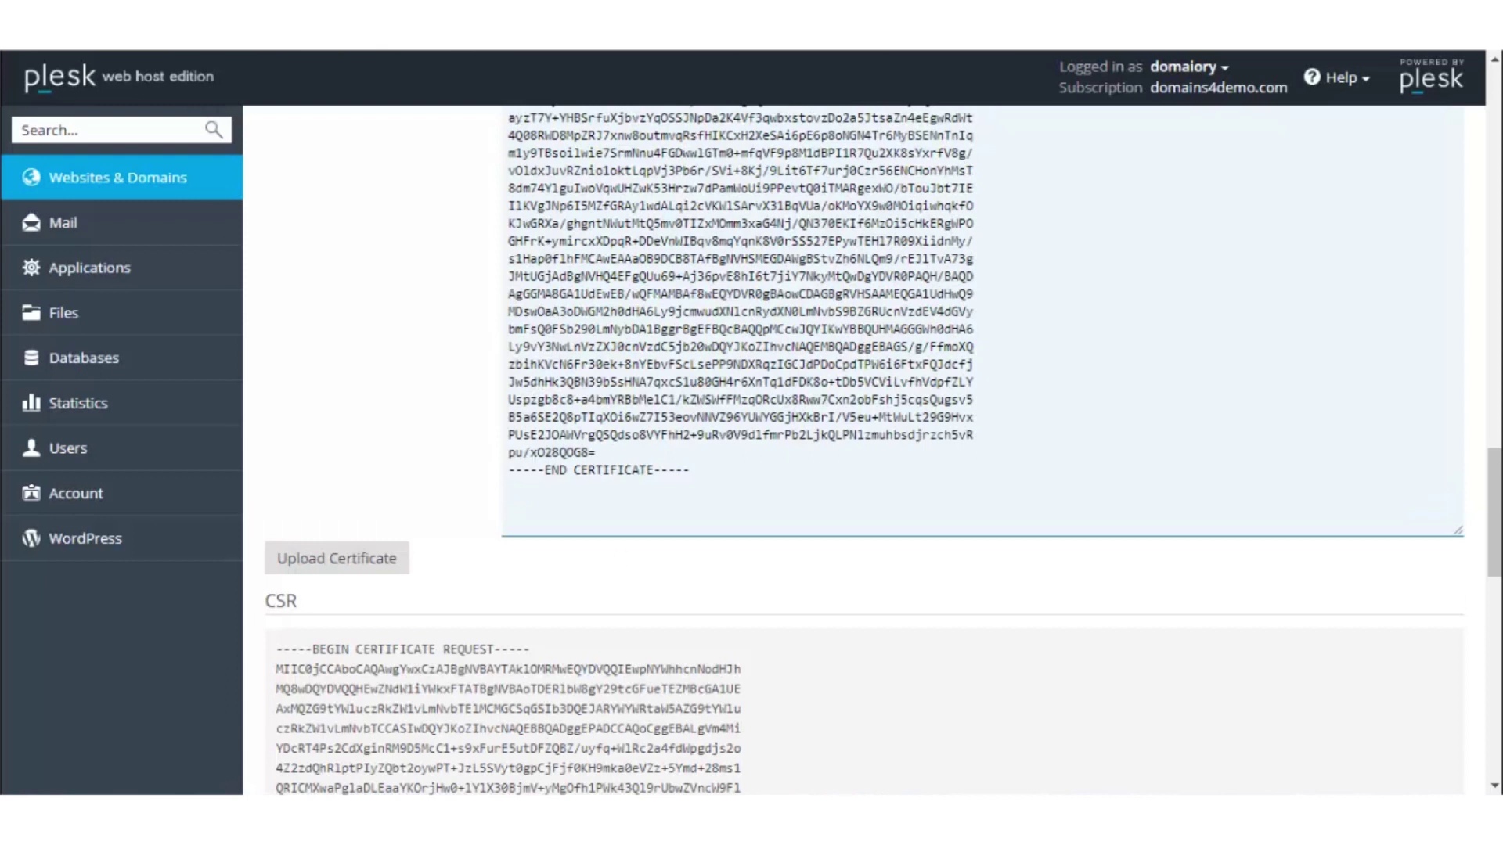
key(alt+Tab)
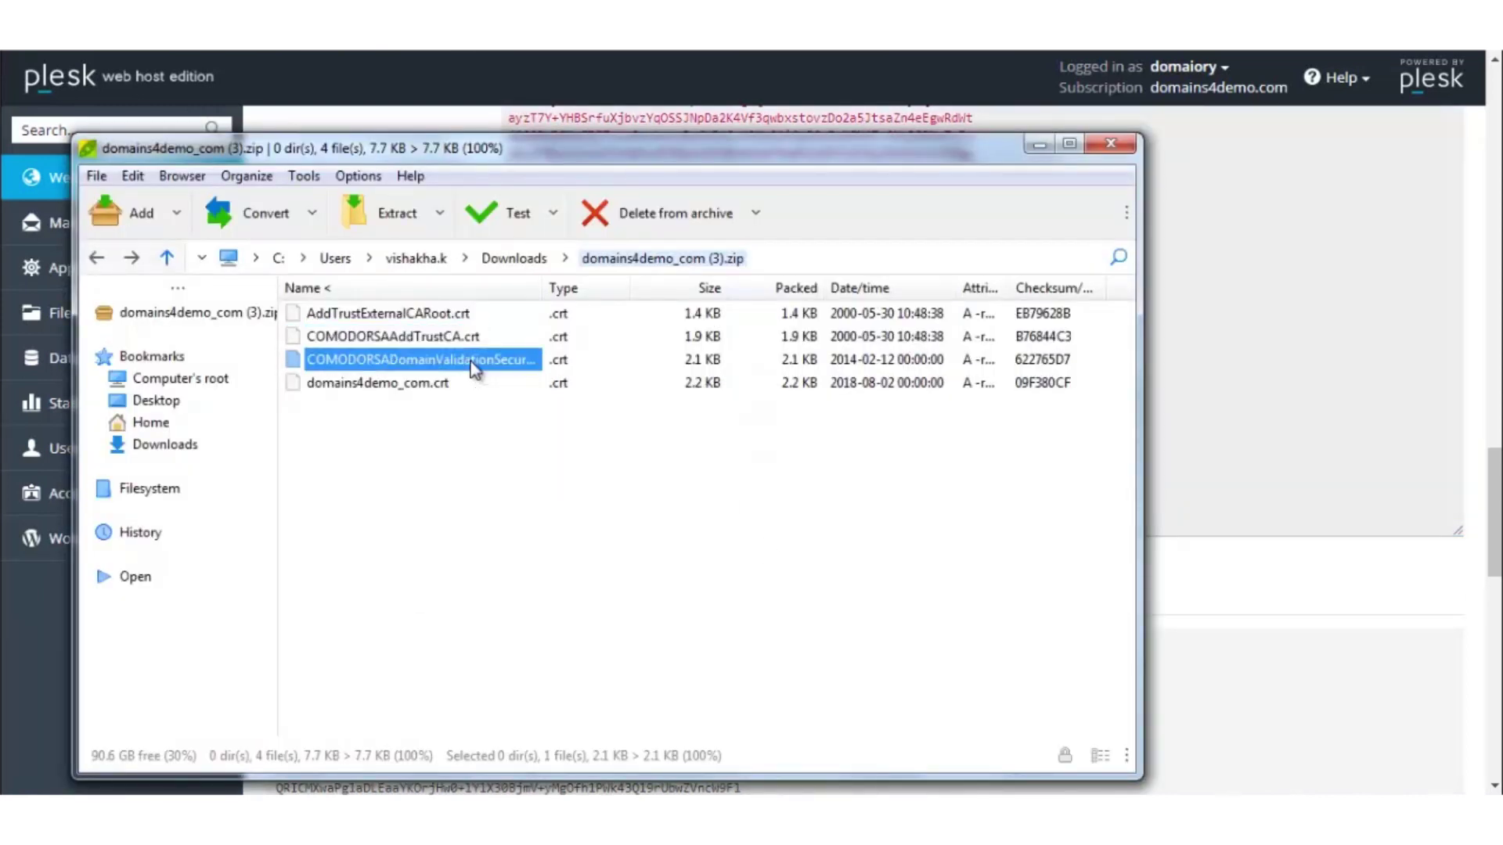
- Append the COMODORSADomainValidationSecureServerCA.crt text as the final block in the CA certificate field
right_click(472, 368)
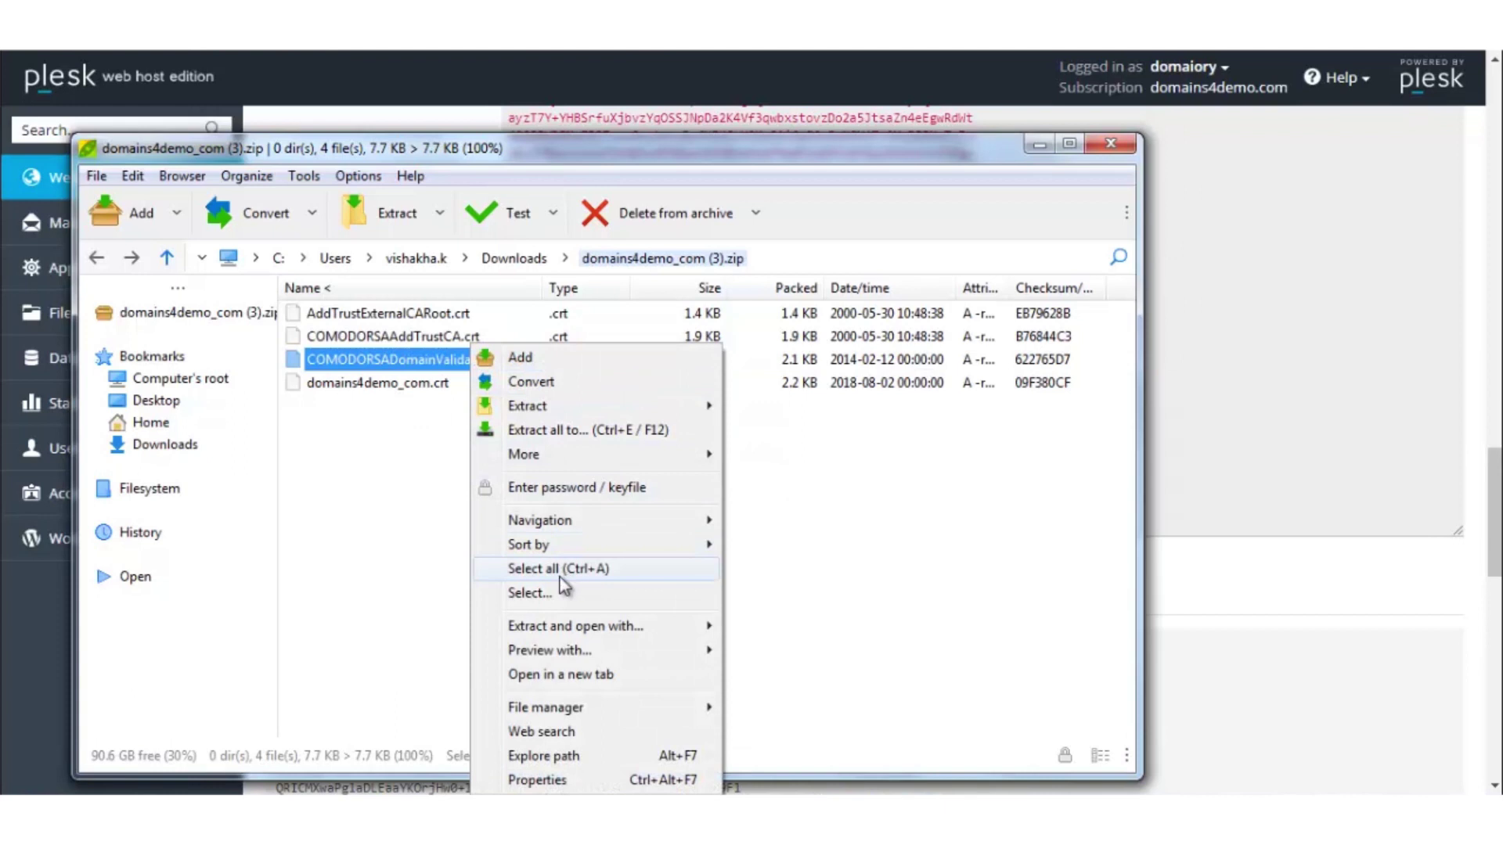
mouse_move(603, 656)
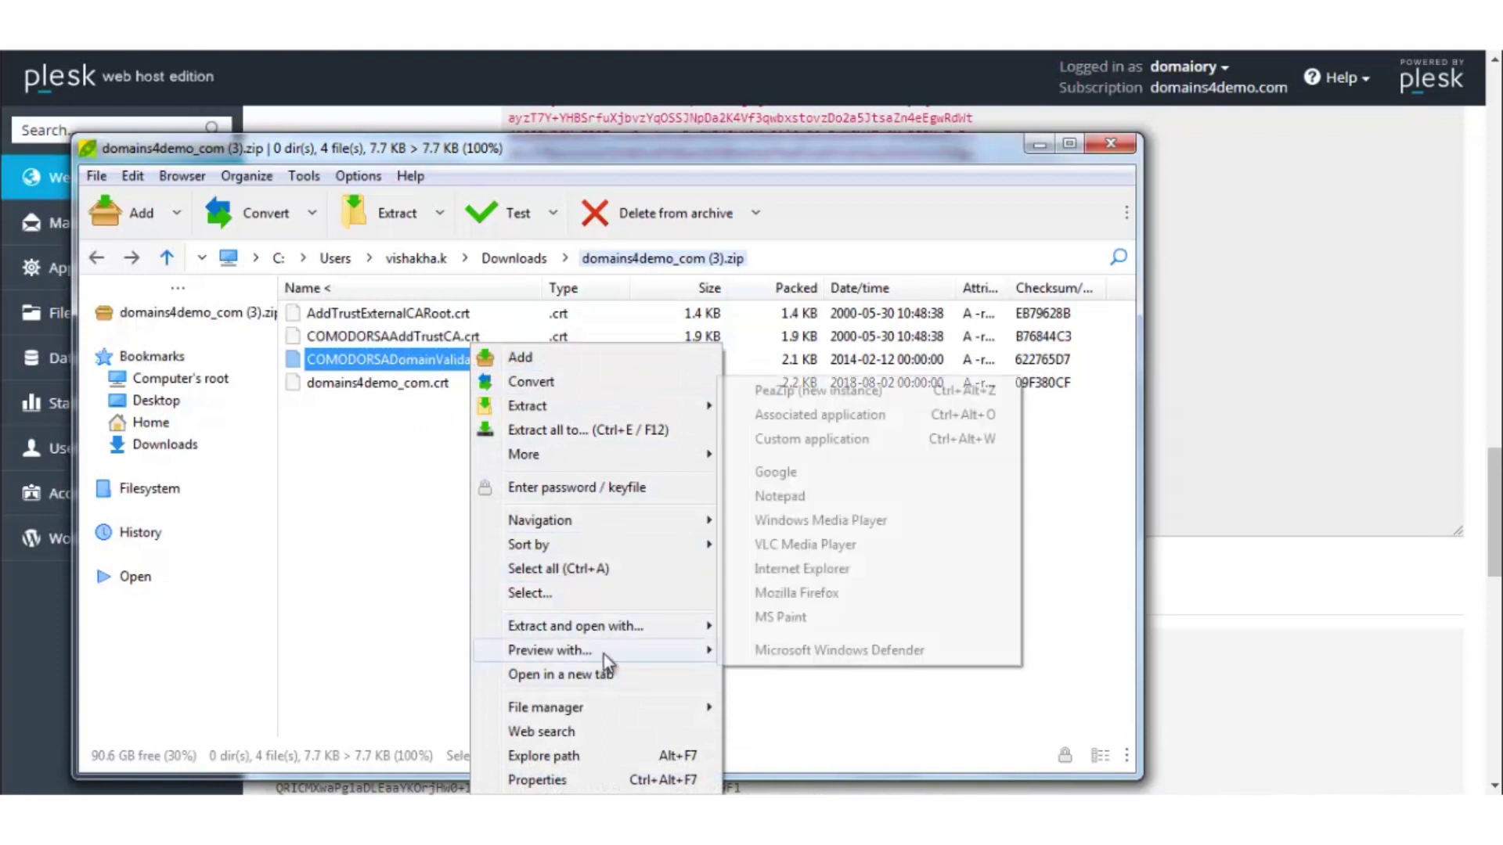
click(781, 500)
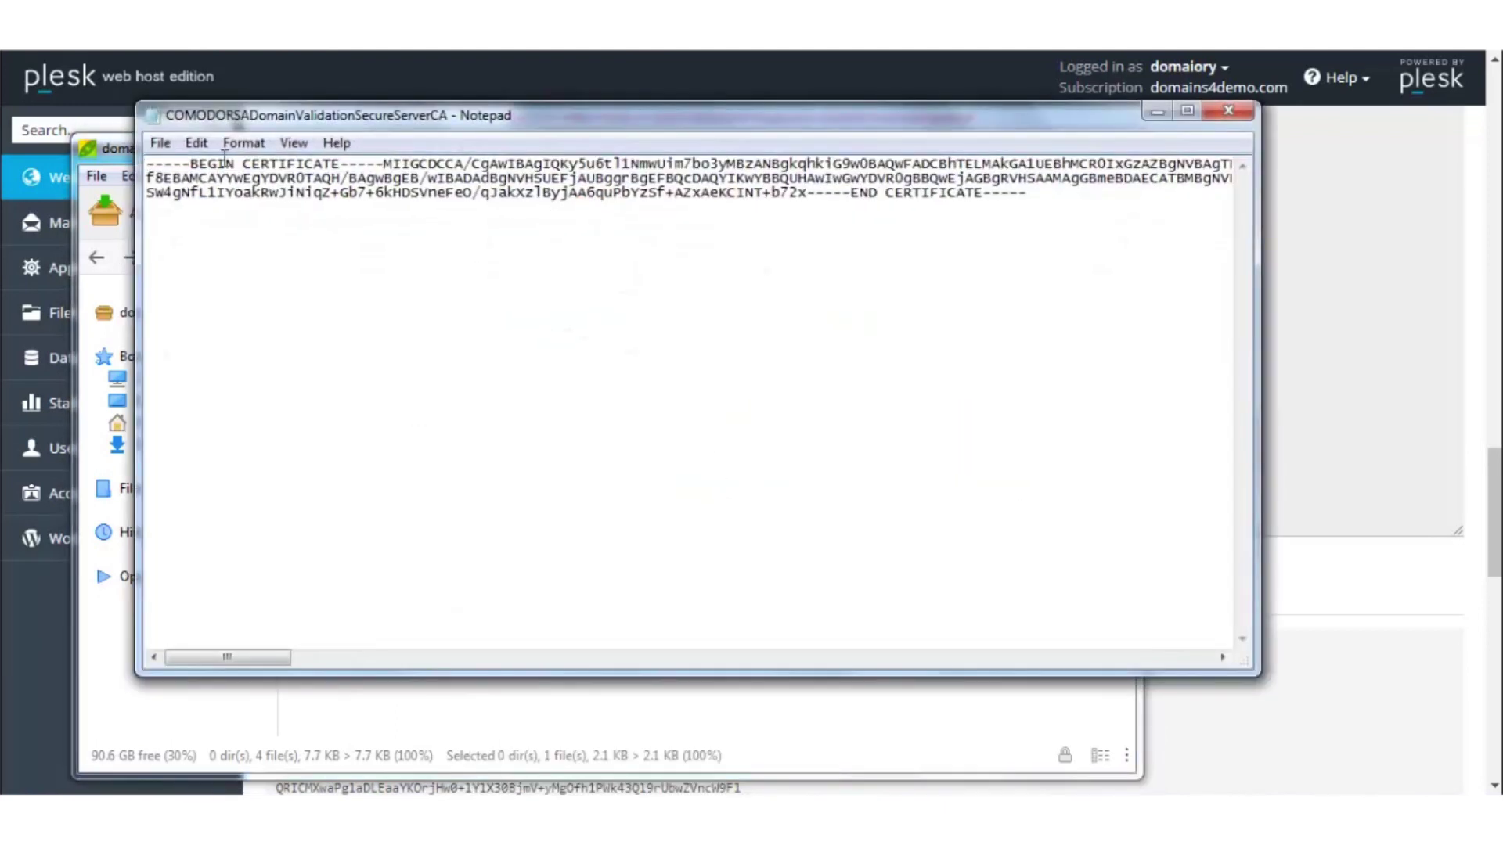
key(ctrl+a)
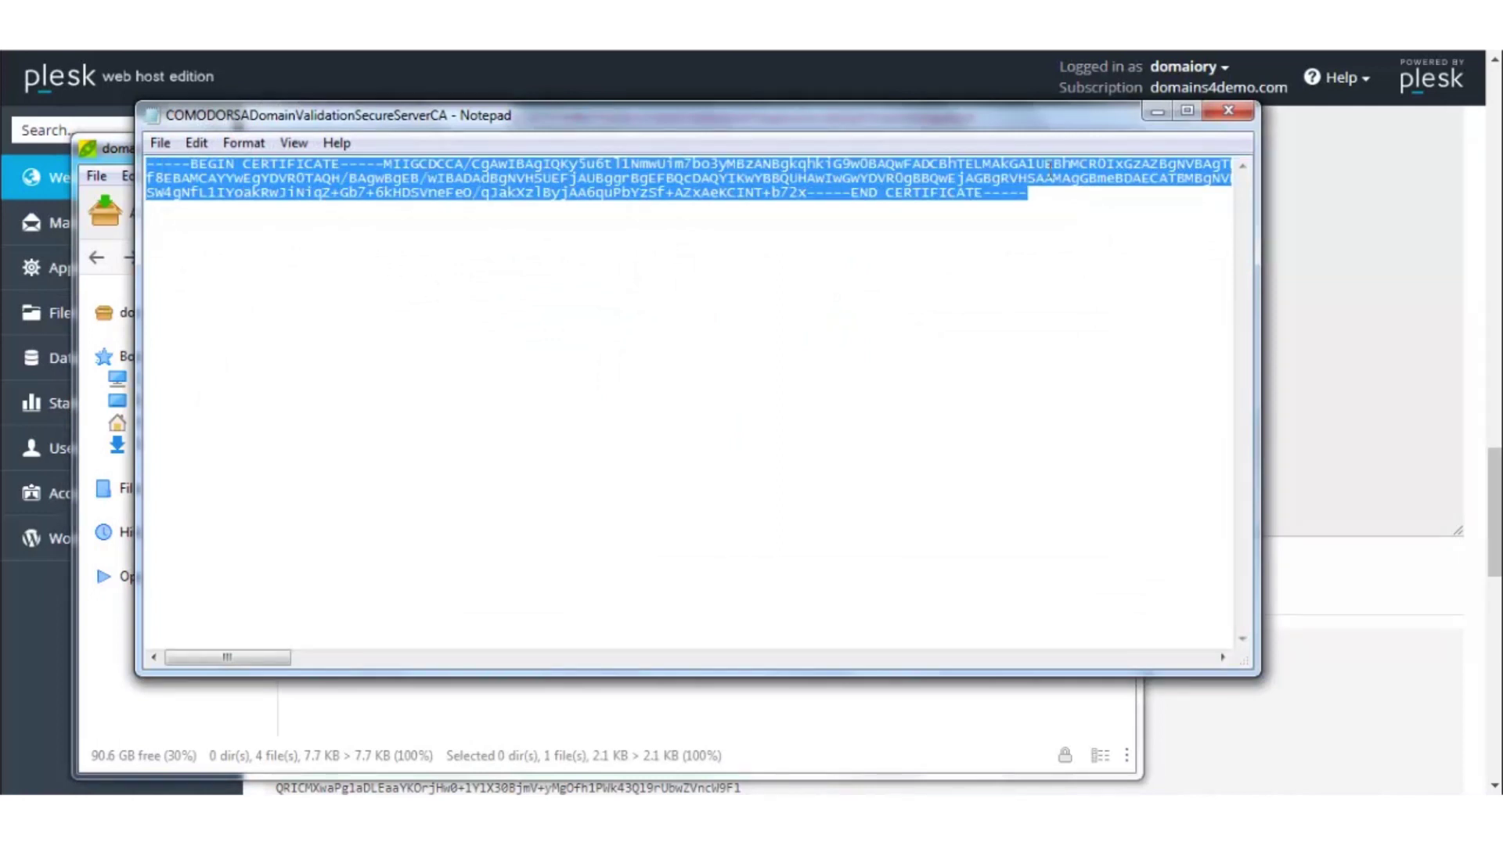
click(1156, 110)
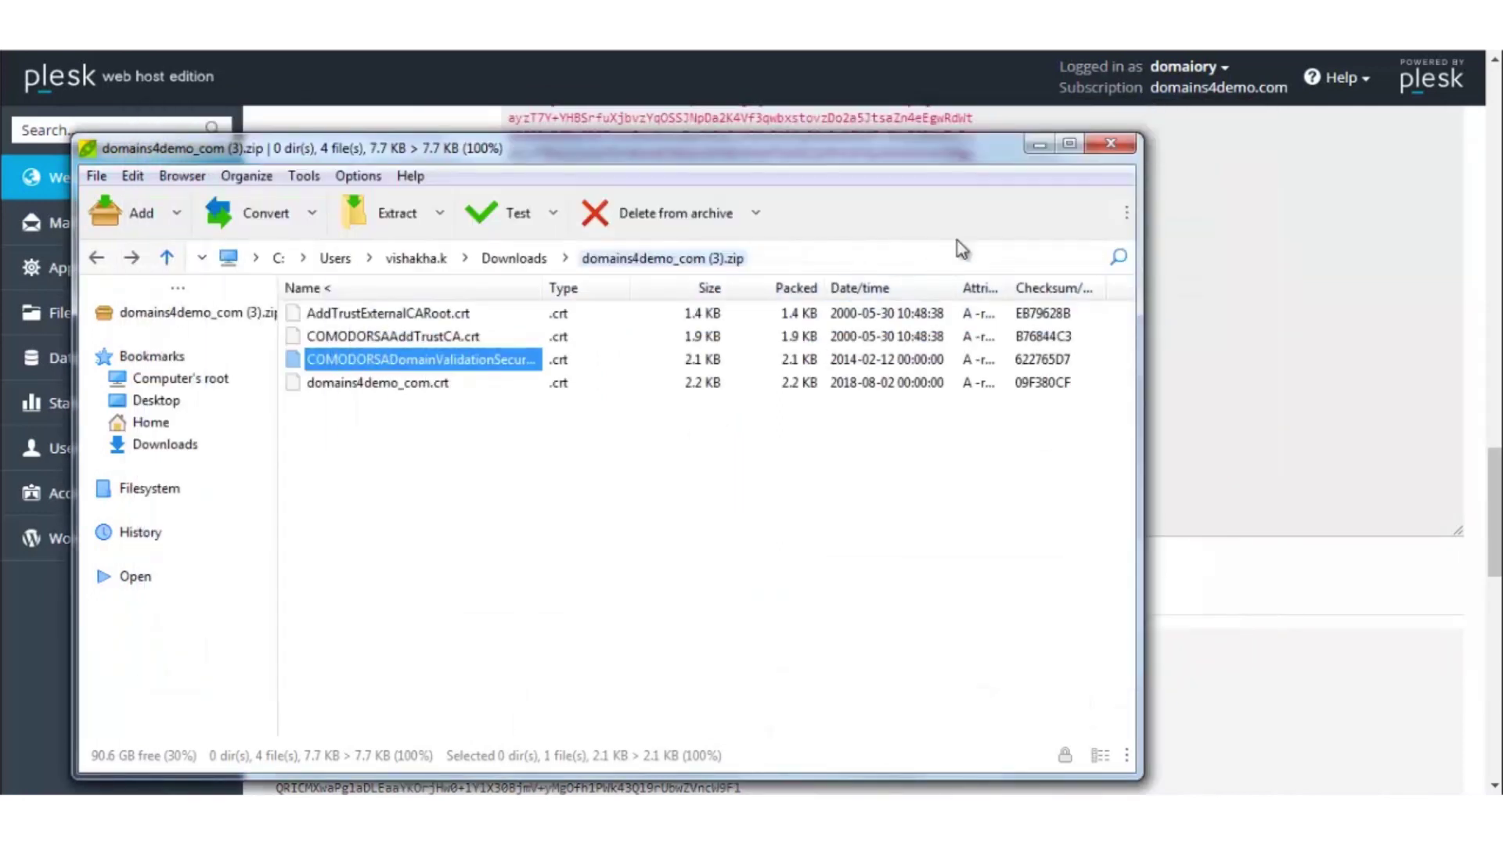
click(1038, 149)
click(638, 482)
key(ctrl+v)
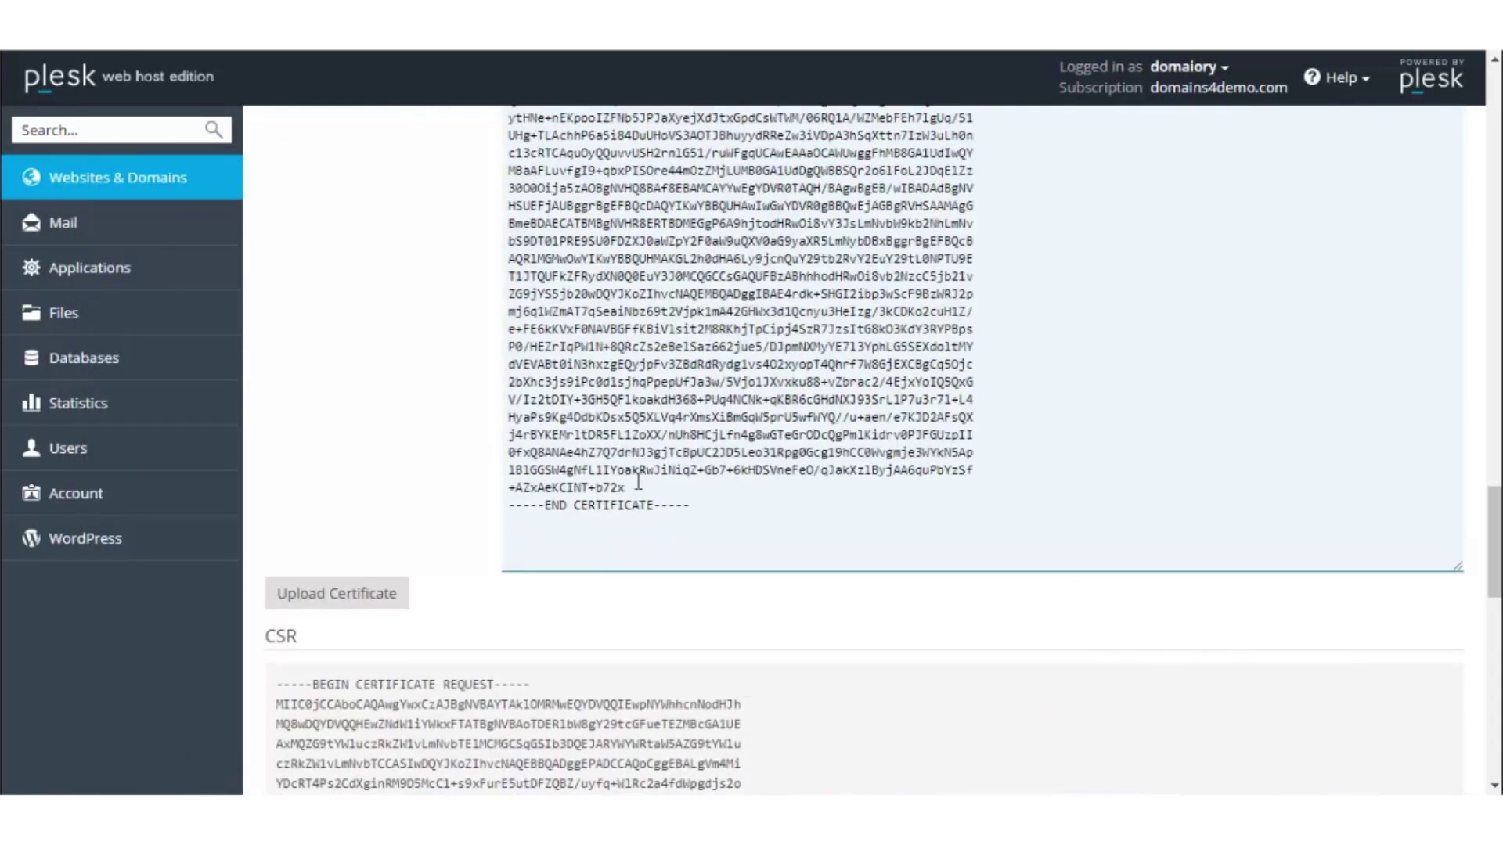
mouse_move(1494, 557)
mouse_down()
mouse_move(1494, 348)
mouse_move(1494, 572)
mouse_up()
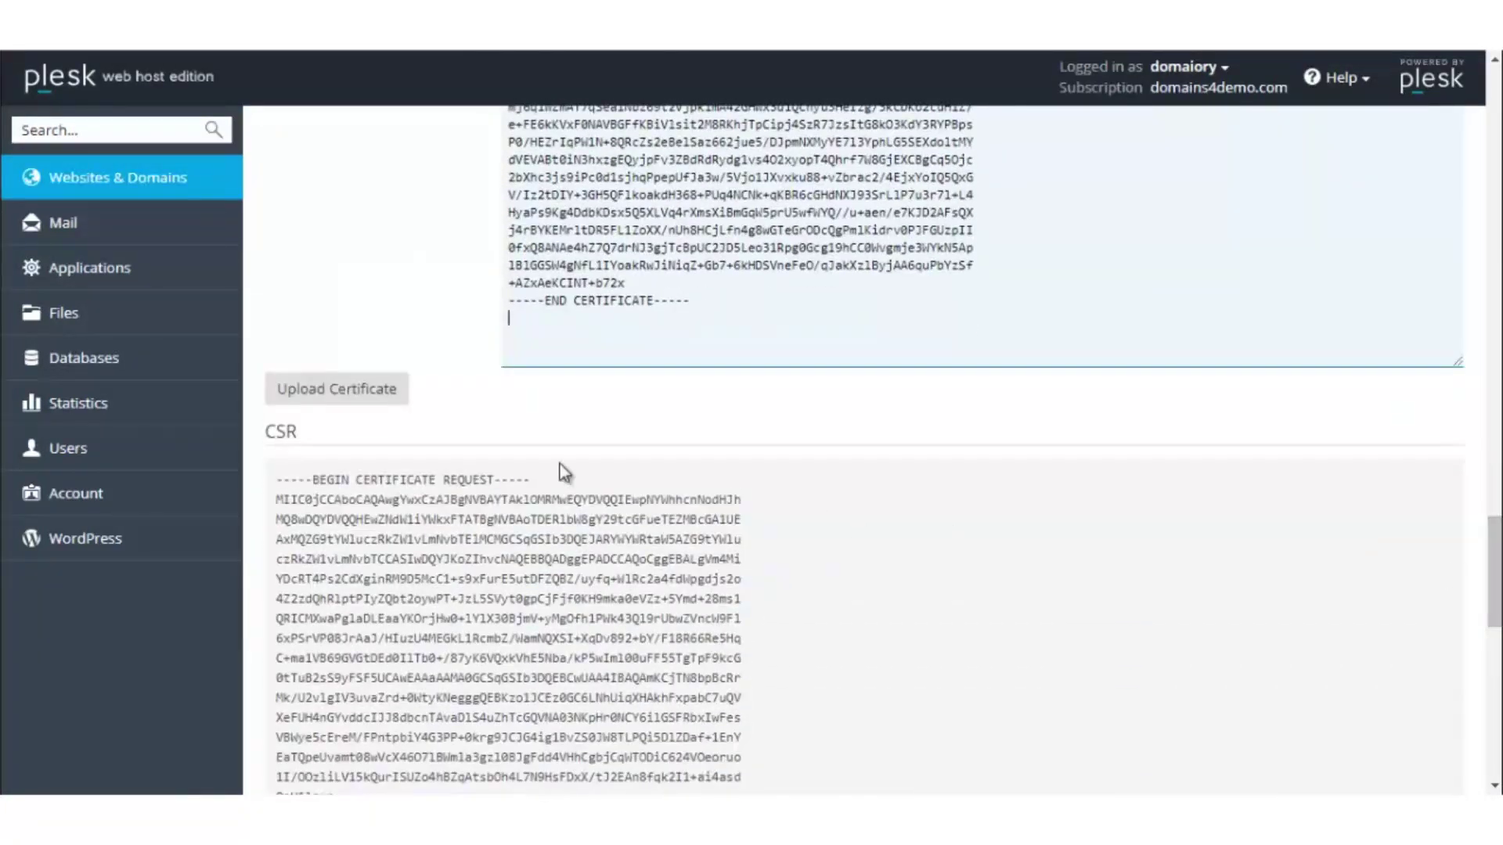
- Upload the domains4demo.com certificate and return to the Websites & Domains overview
click(361, 391)
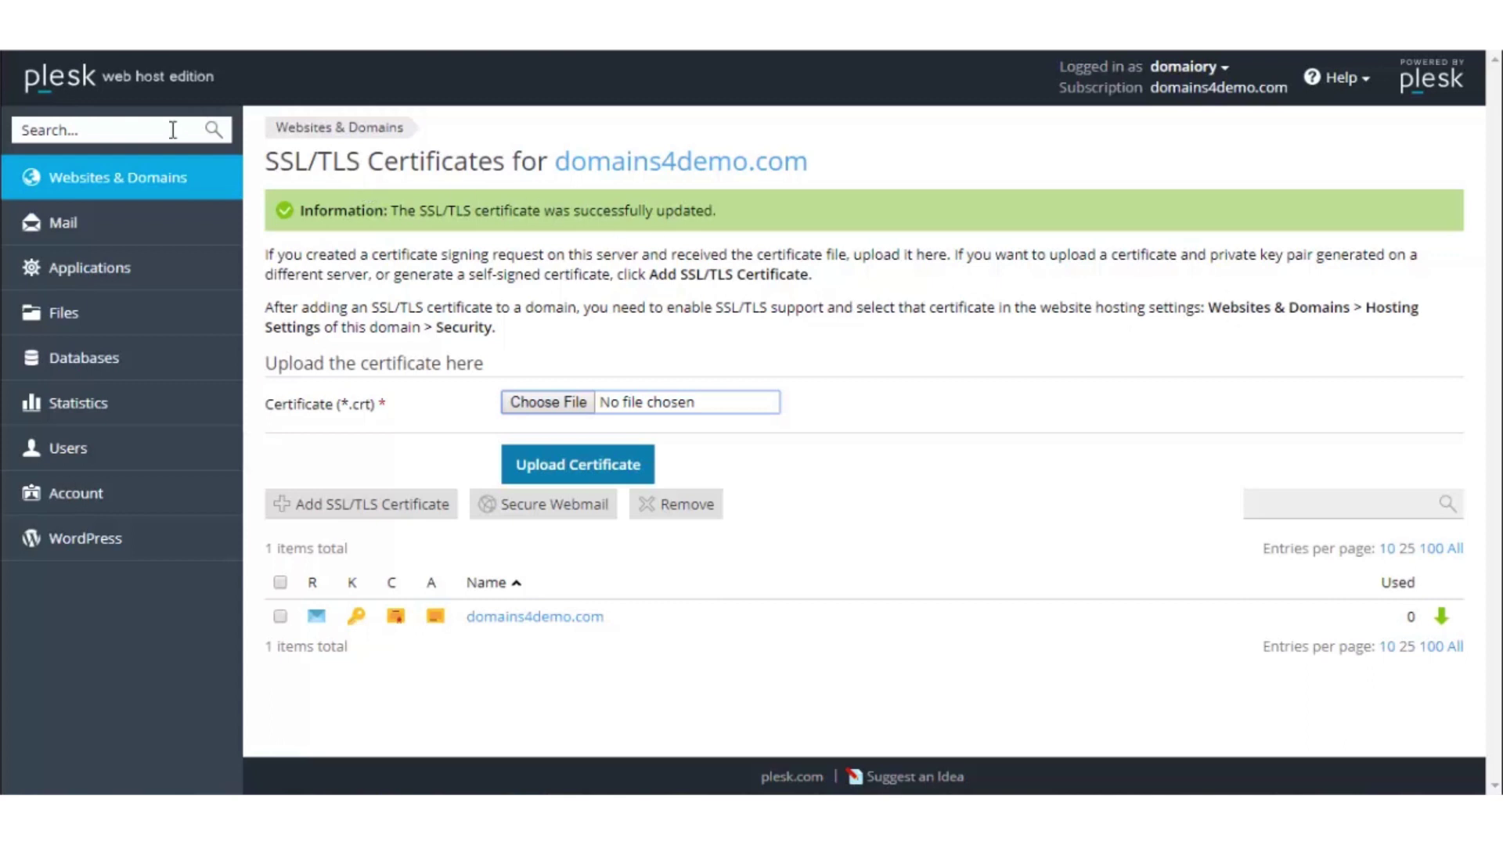
click(144, 184)
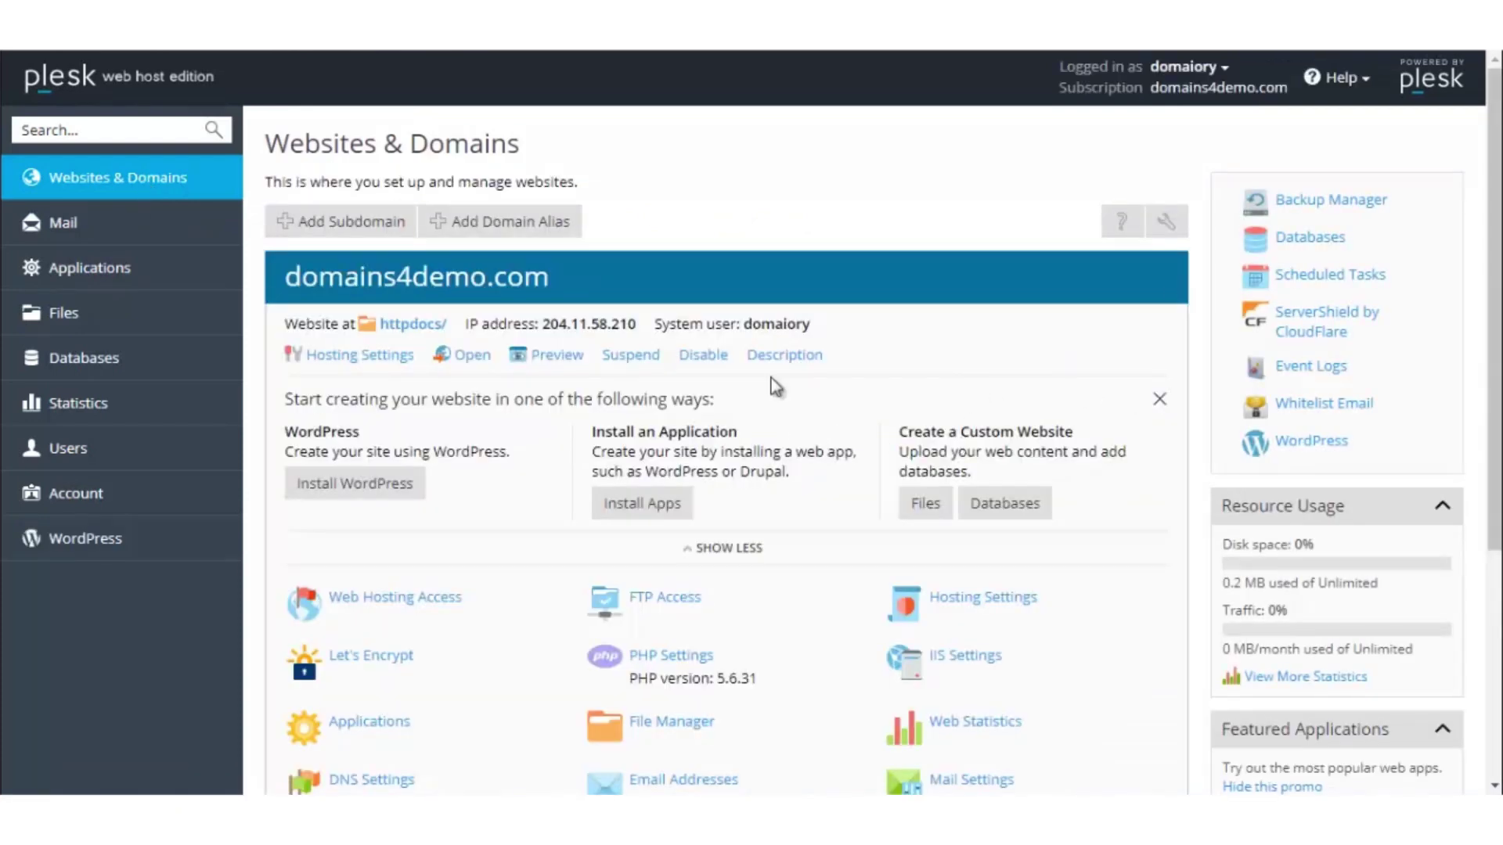
- Enable SSL/TLS support in hosting settings with the domains4demo.com certificate and save
click(1001, 604)
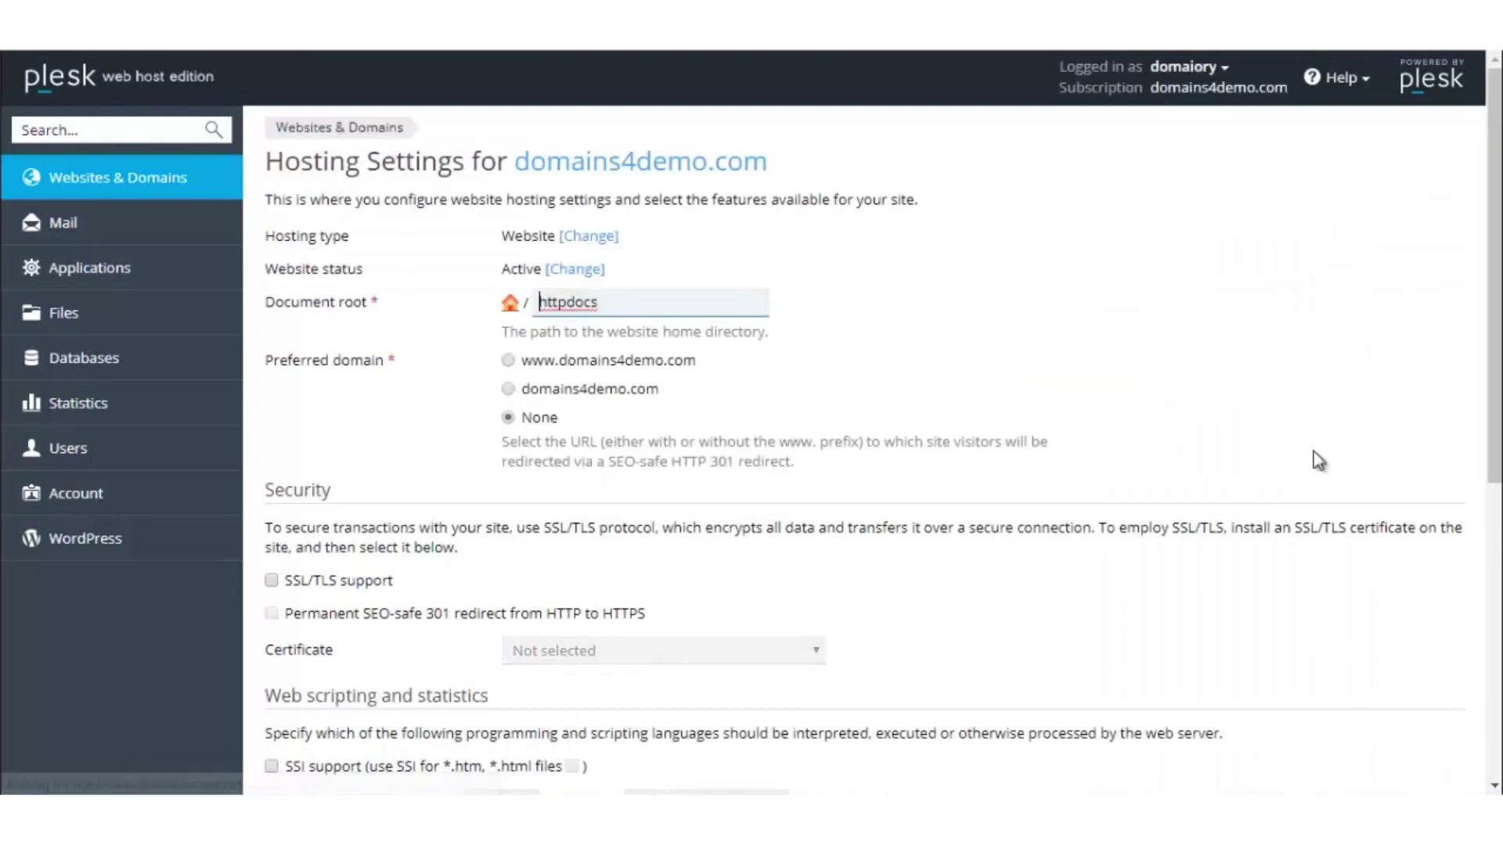
scroll(819, 329, down, 2)
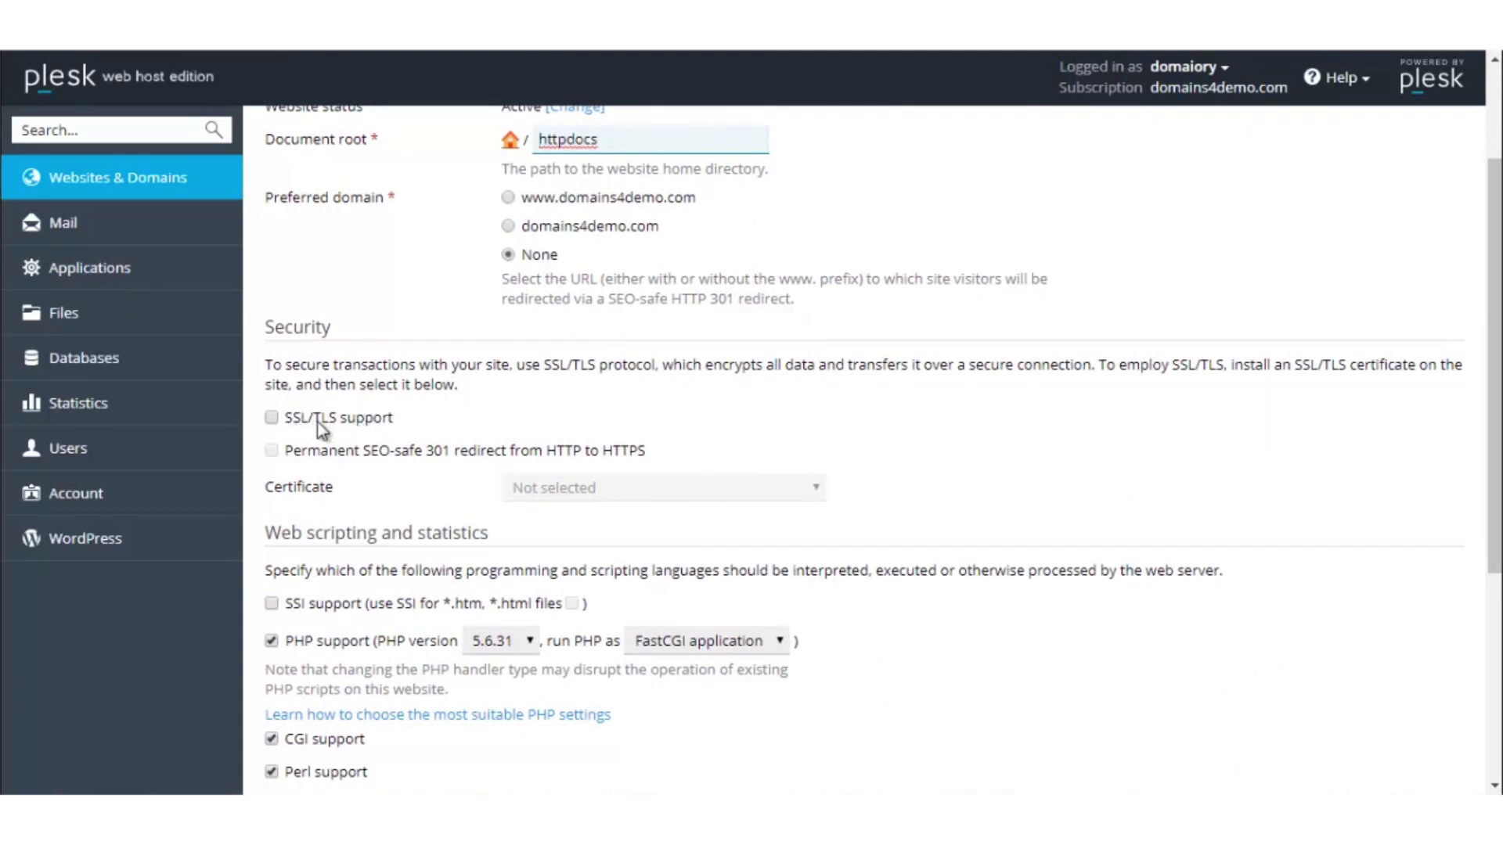
click(272, 417)
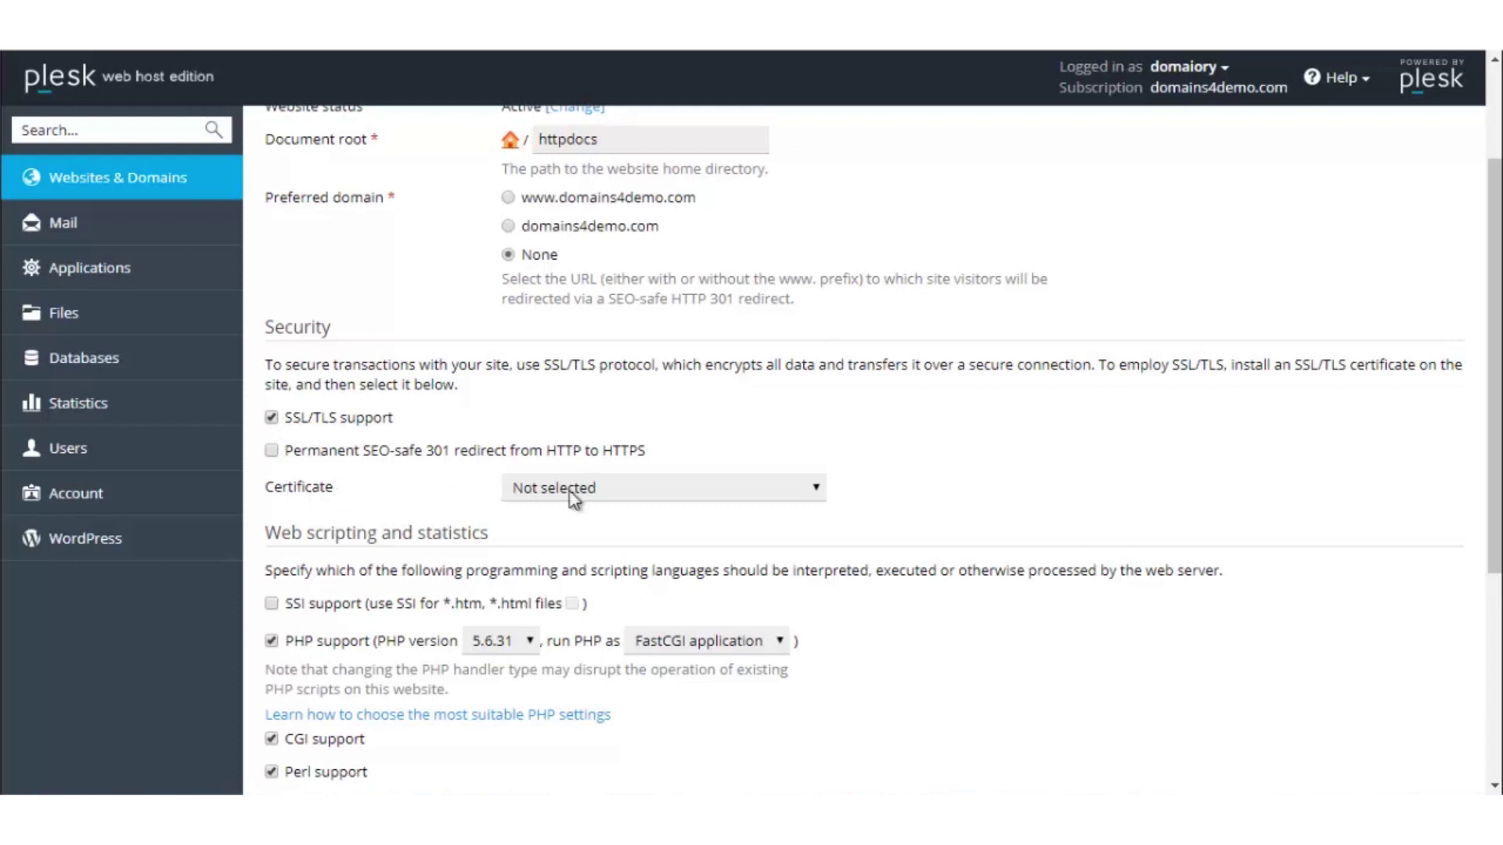
click(816, 490)
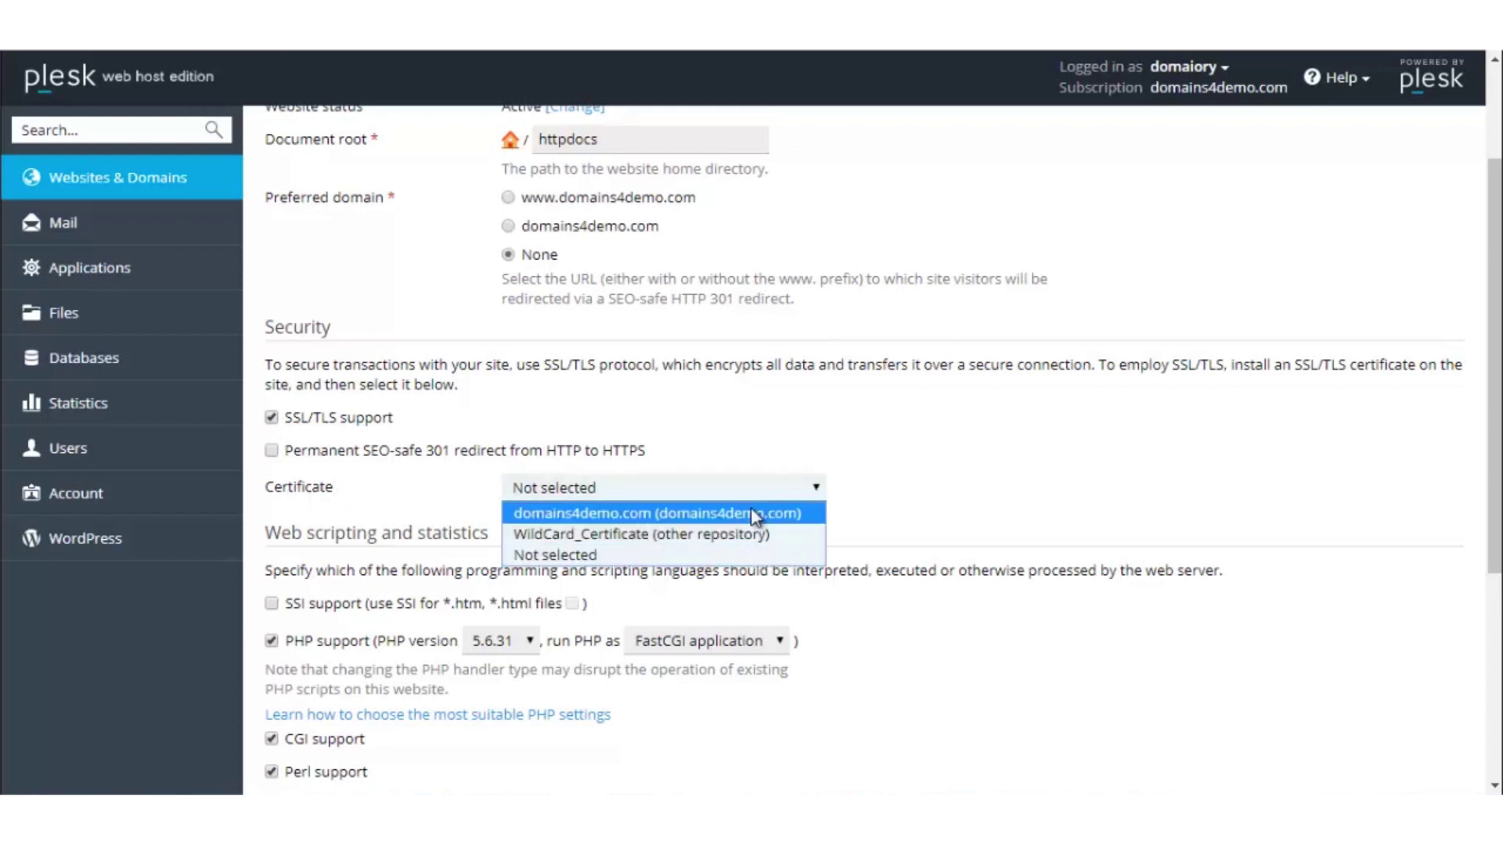
click(664, 515)
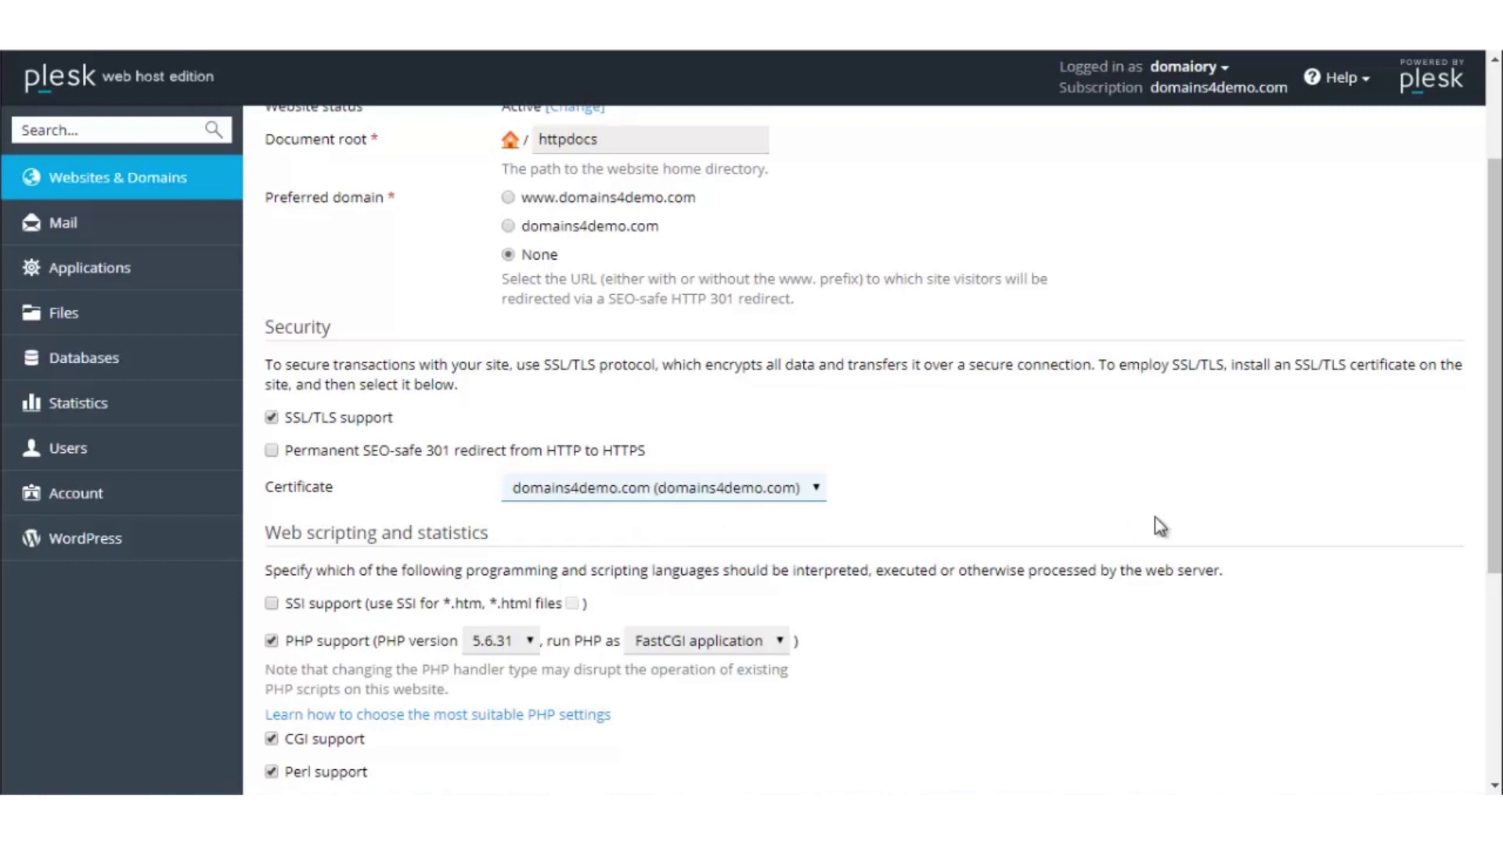
scroll(1495, 361, down, 5)
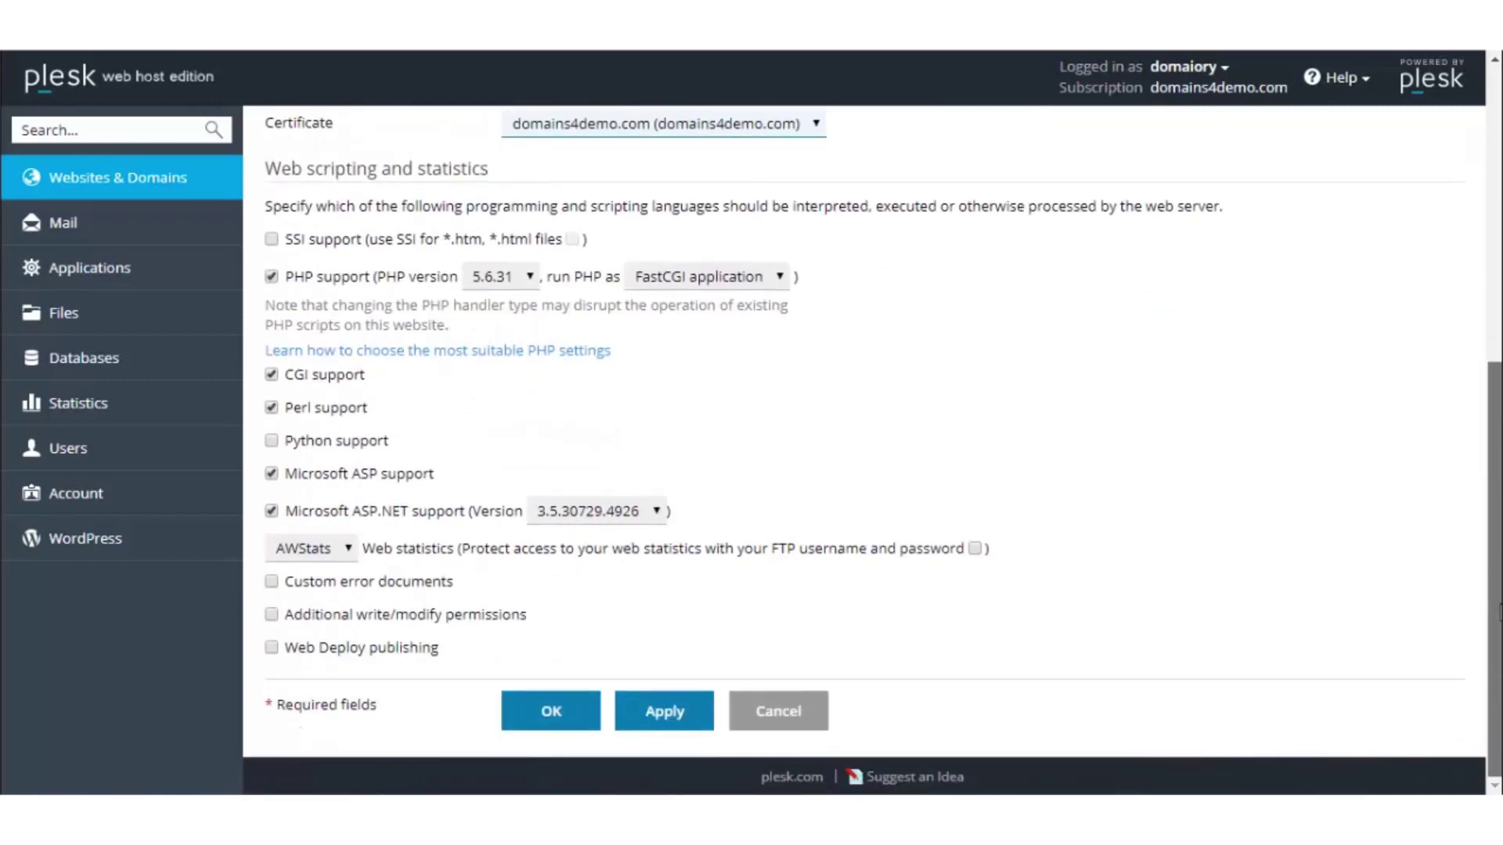
click(540, 712)
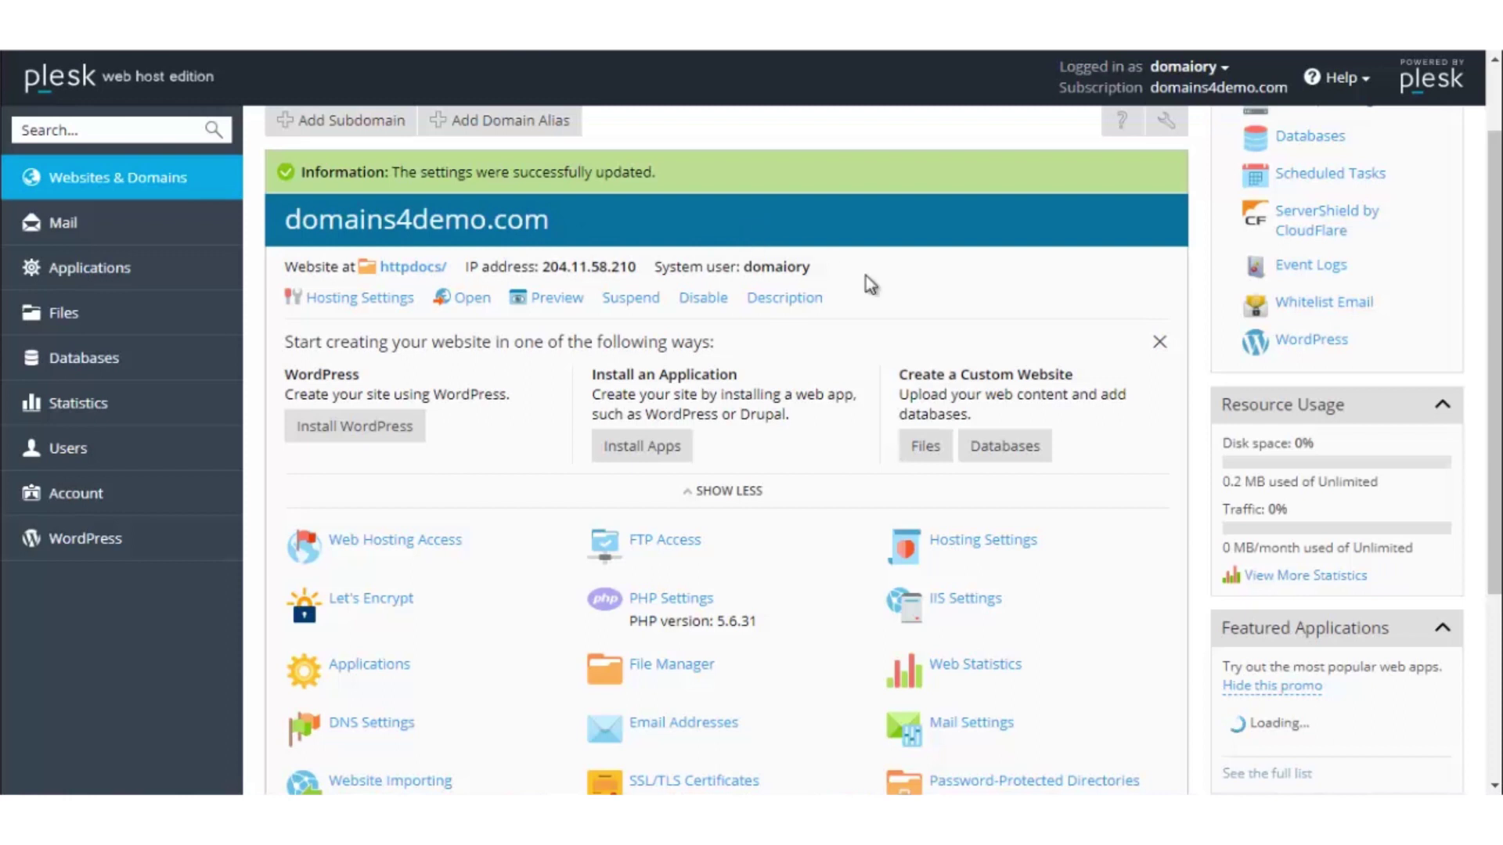
scroll(1499, 303, up, 1)
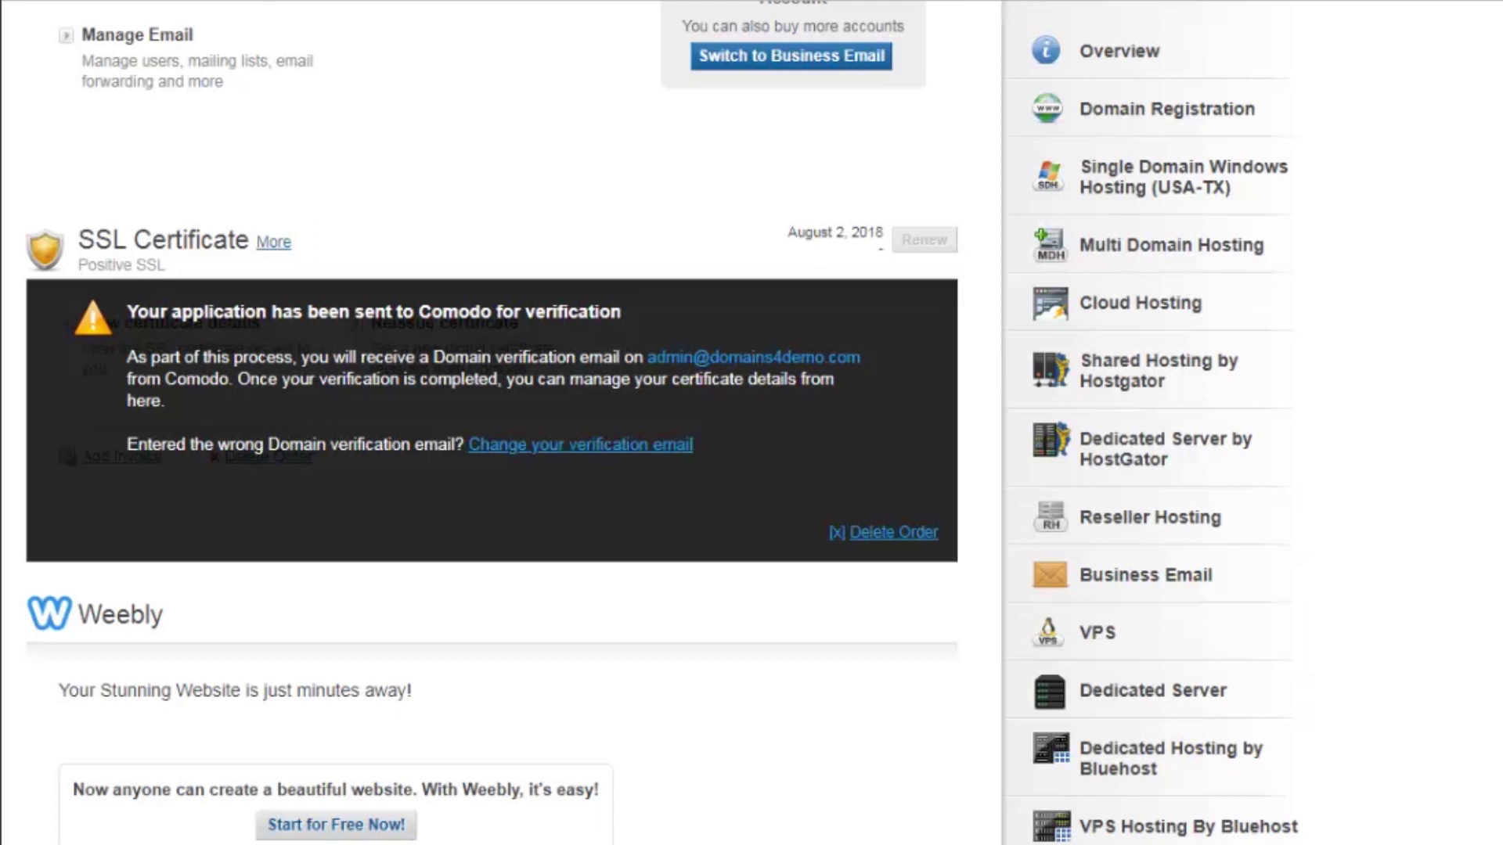
- Open the Endurance Support Knowledgebase from the OrderBox panel's Help menu
scroll(492, 422, down, 15)
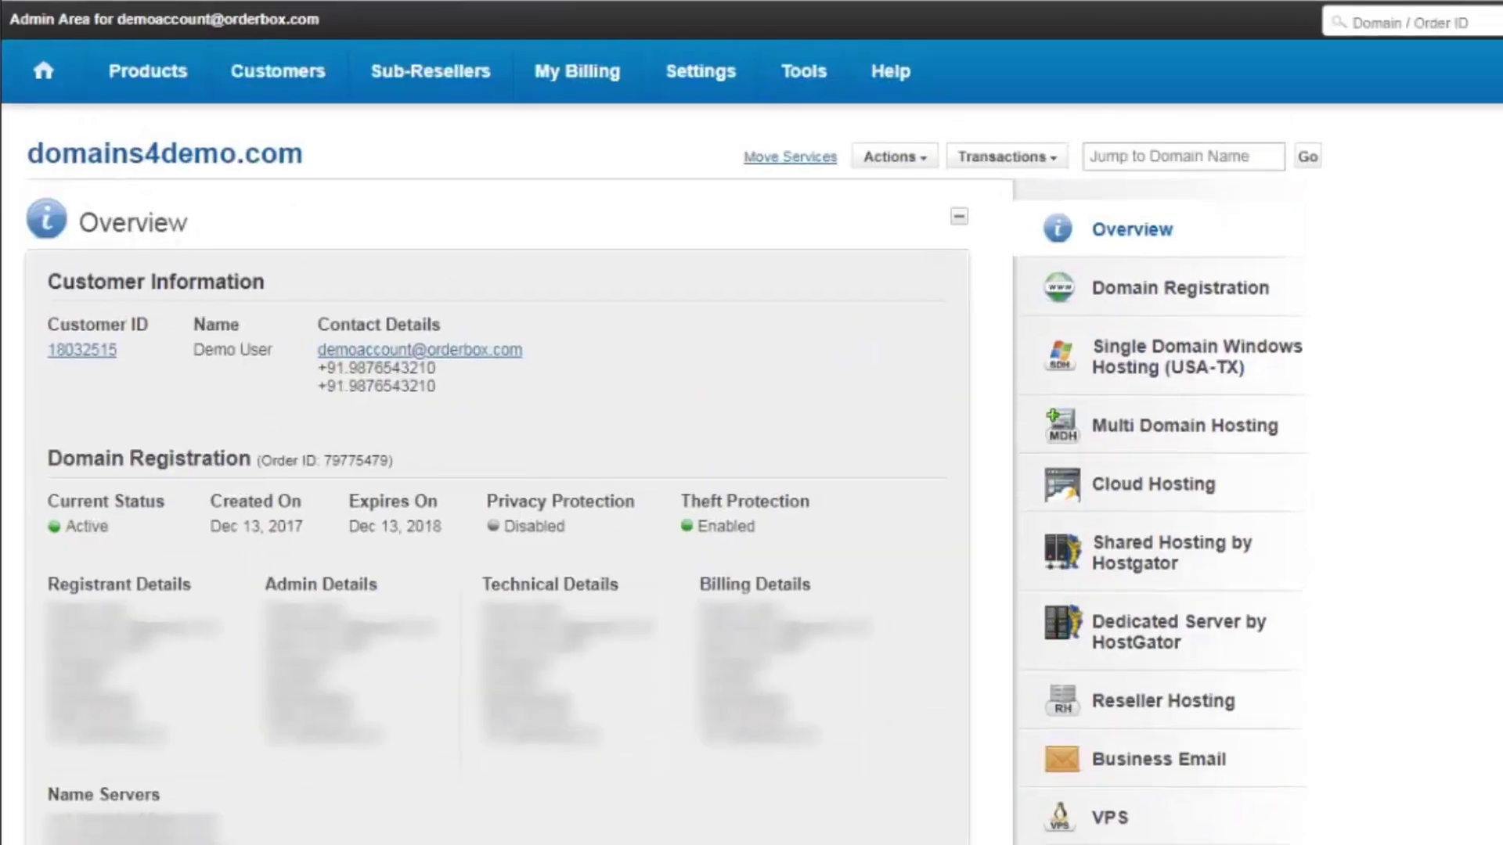
mouse_move(900, 80)
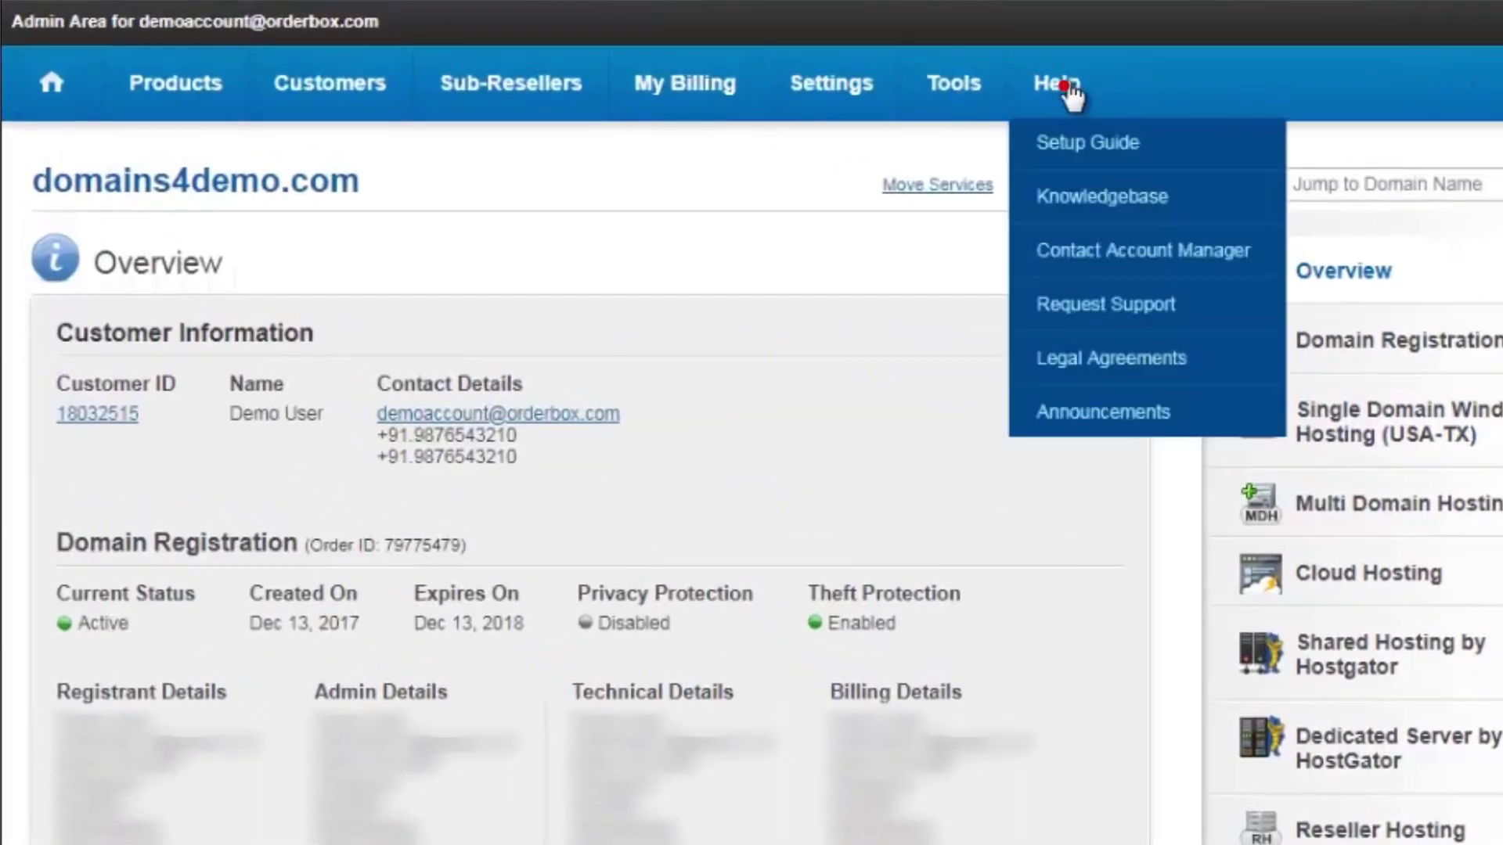
click(1104, 199)
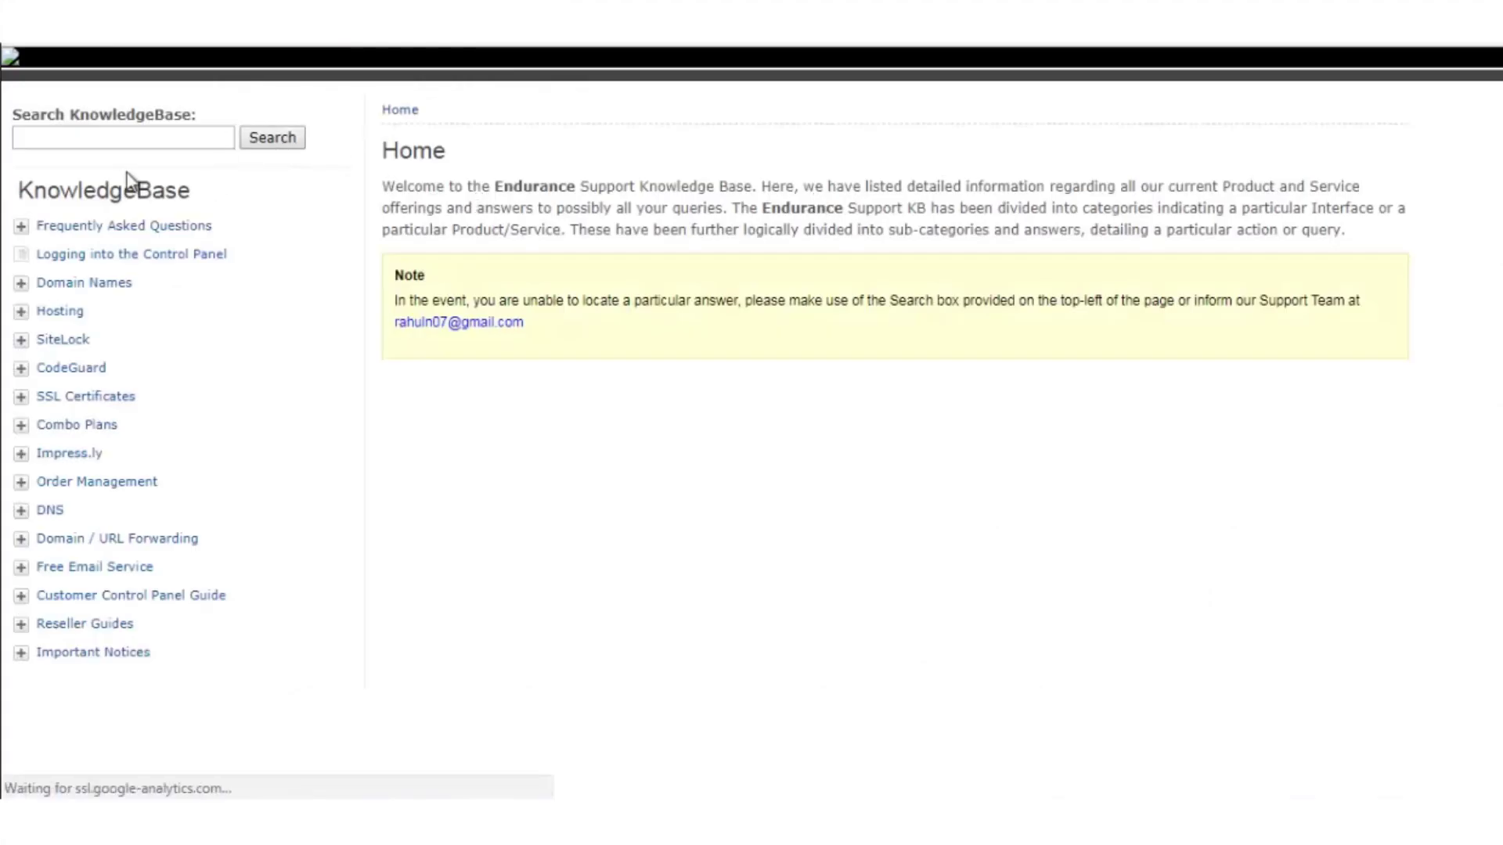
- Search 'HTTP to HTTPS Redirection', open the IIS article and select its web.config code
click(165, 140)
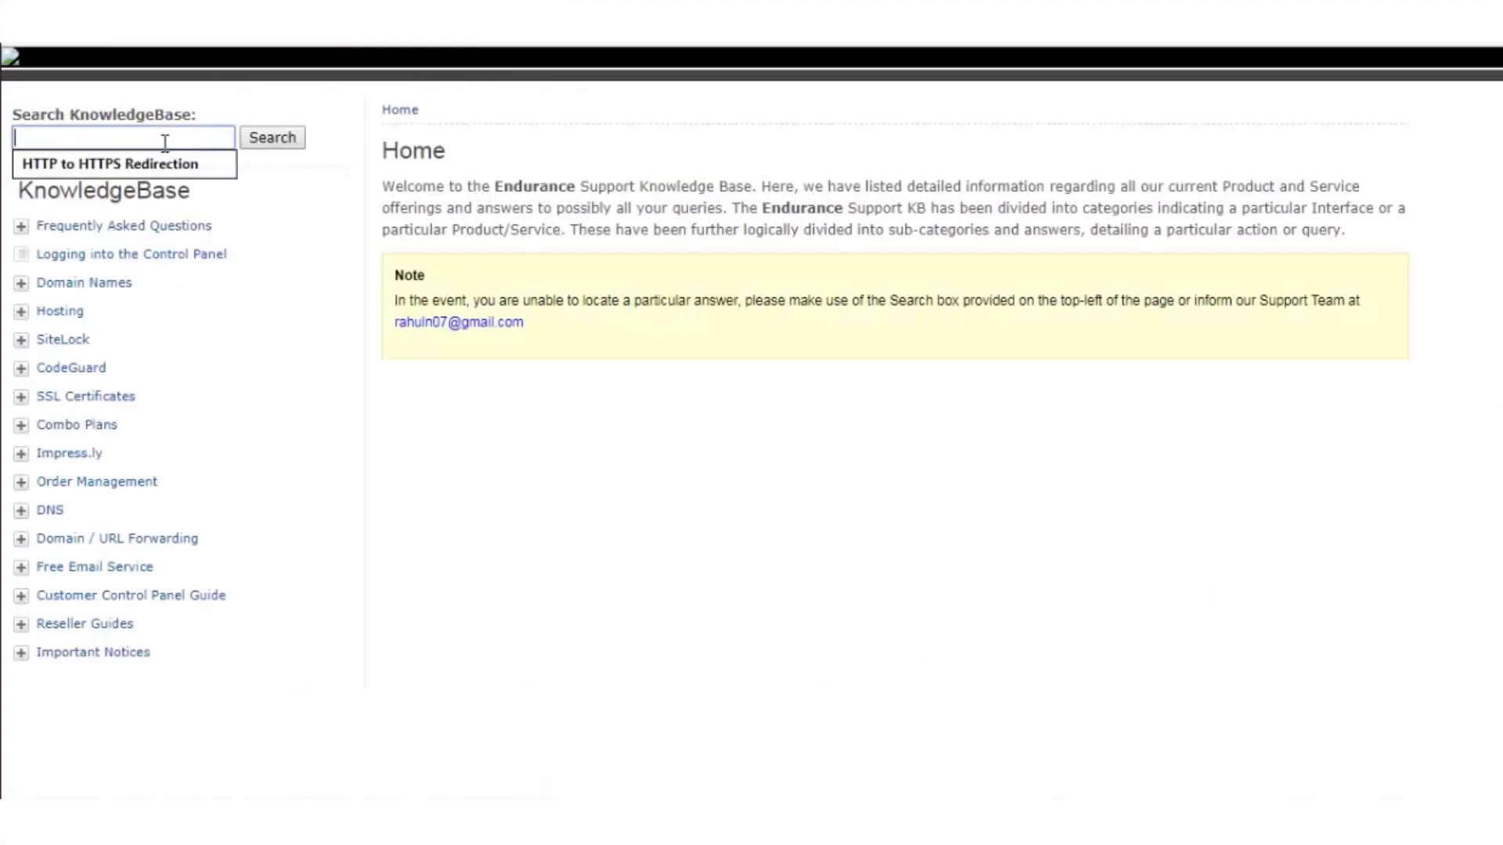
click(166, 163)
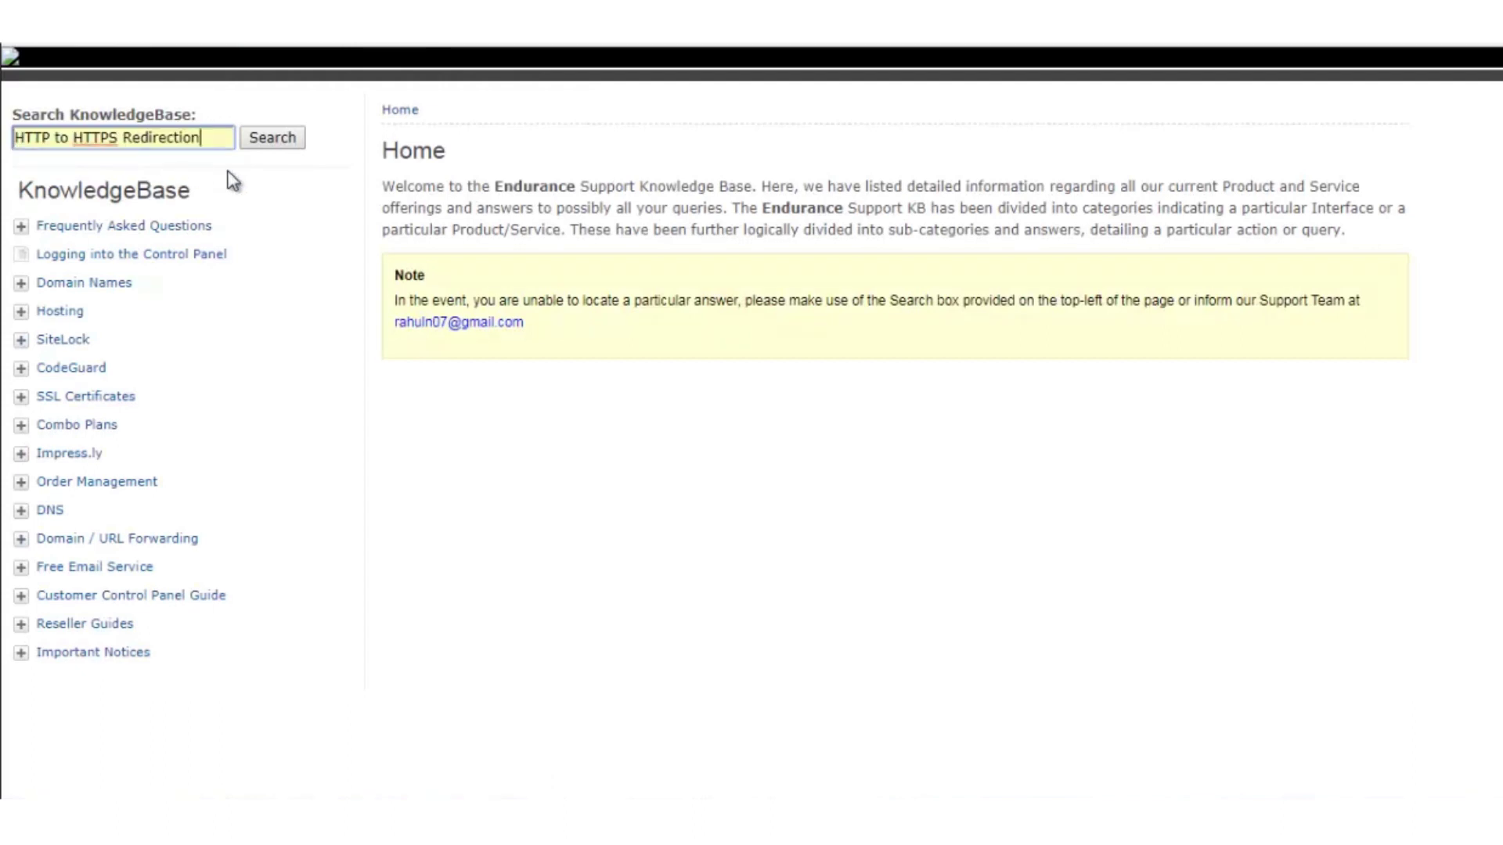
click(271, 141)
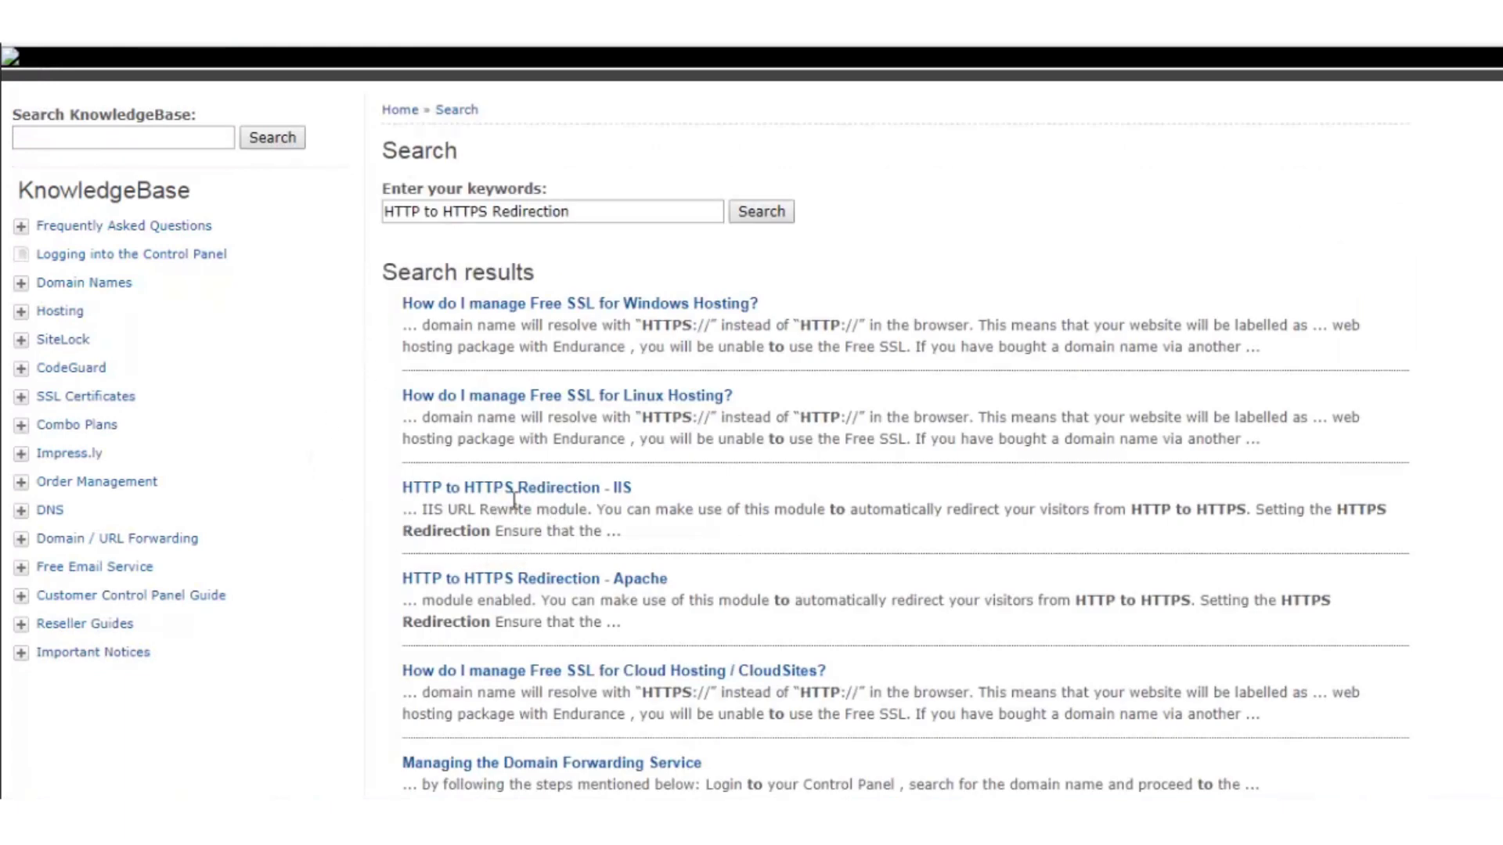
click(600, 491)
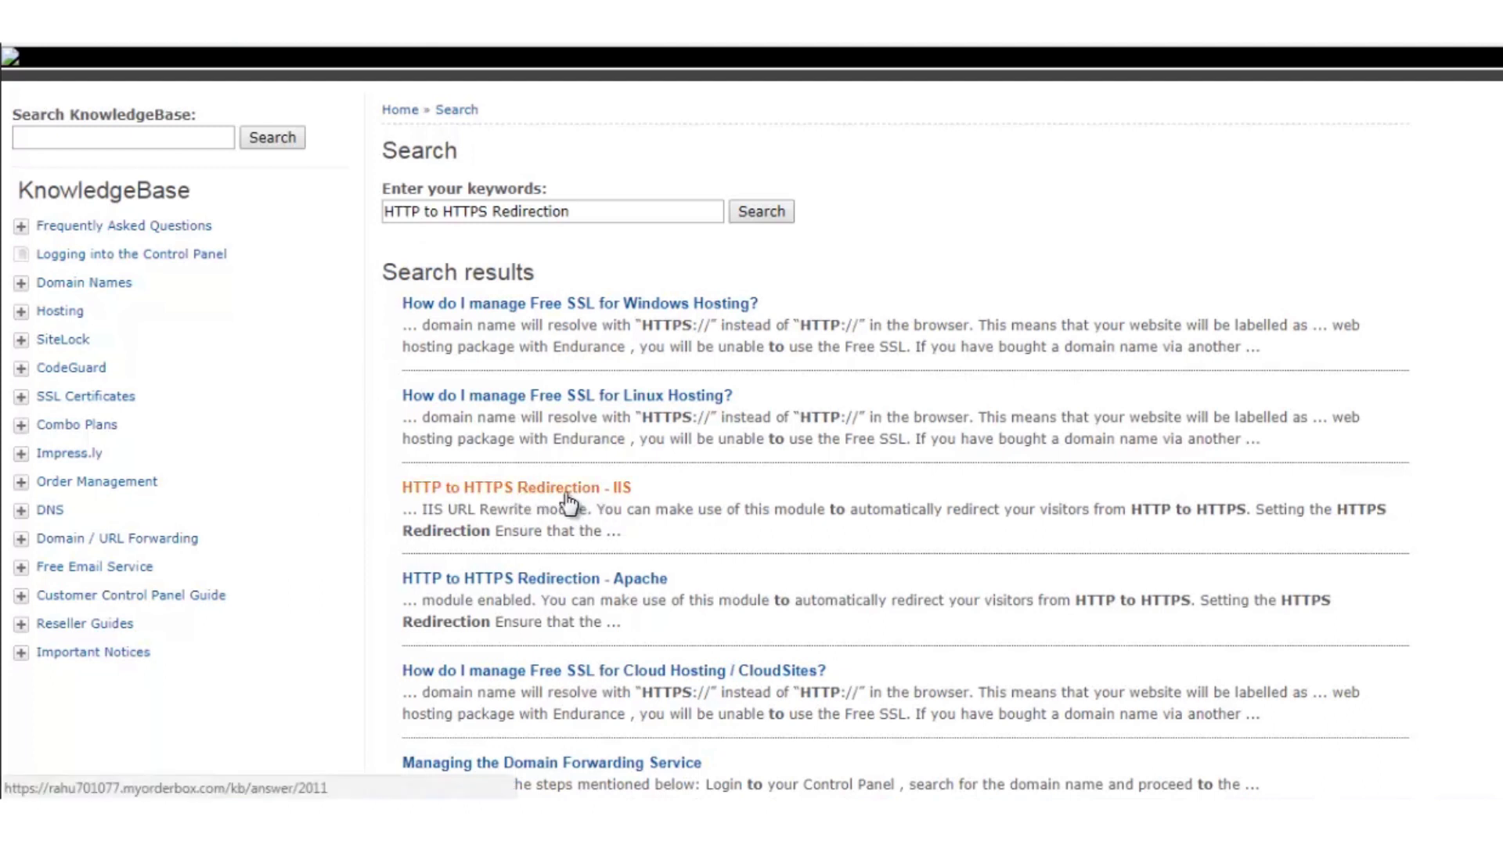
click(565, 490)
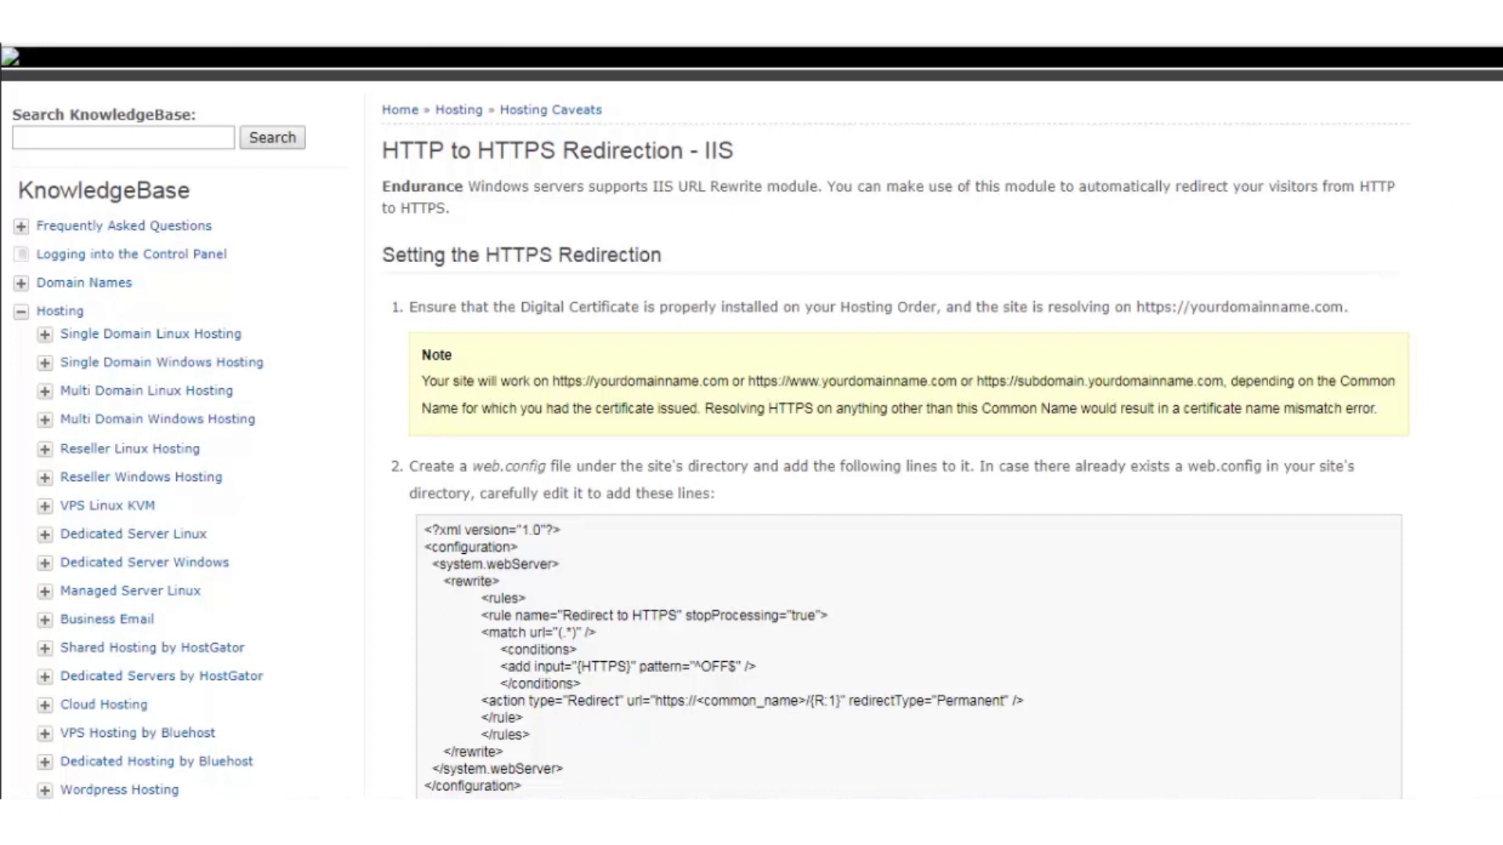
scroll(1456, 280, down, 3)
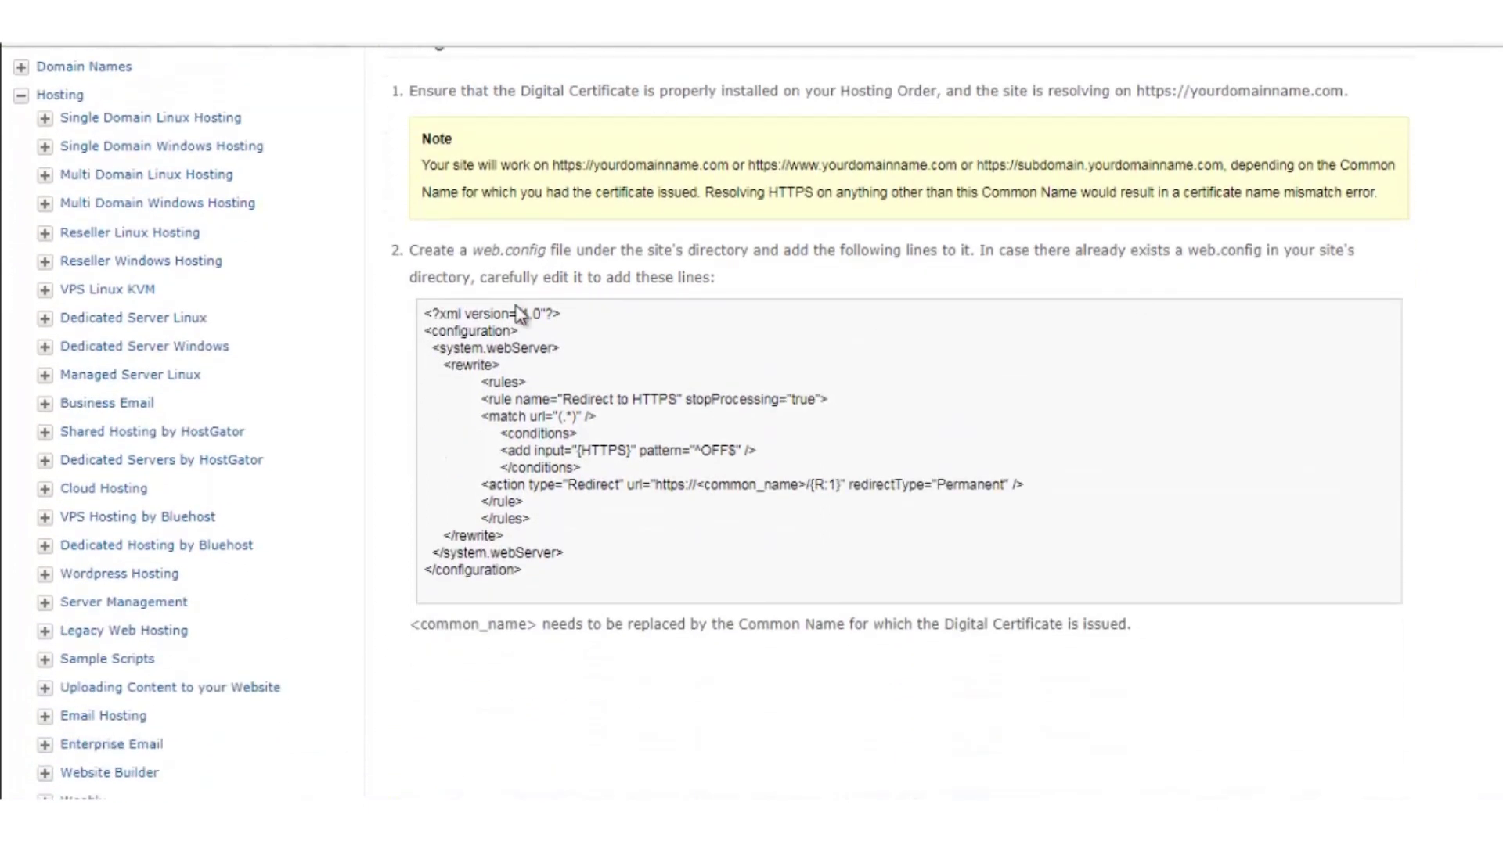
drag(424, 312, 579, 578)
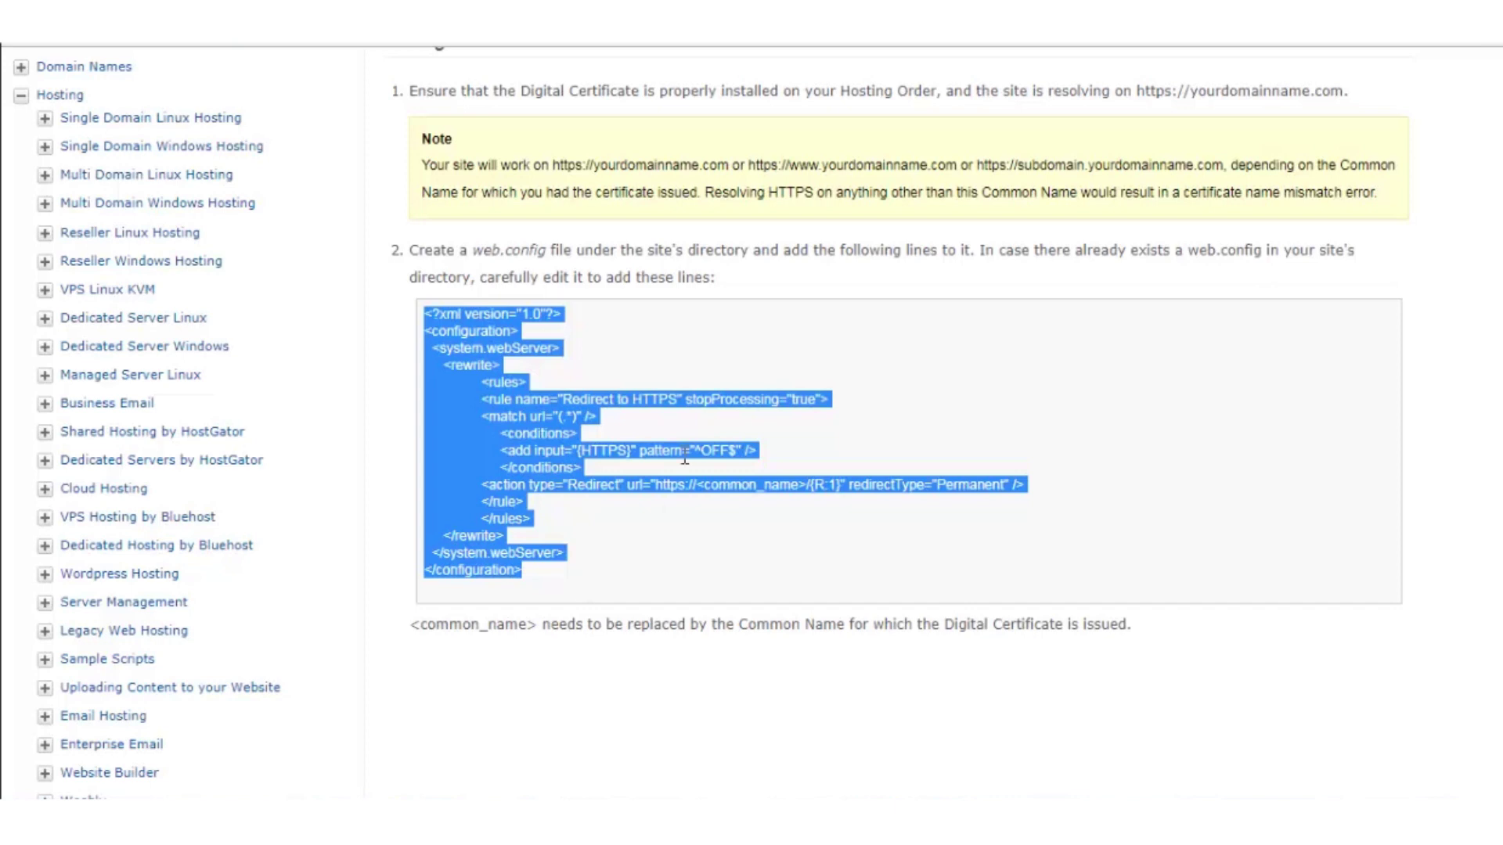
click(675, 797)
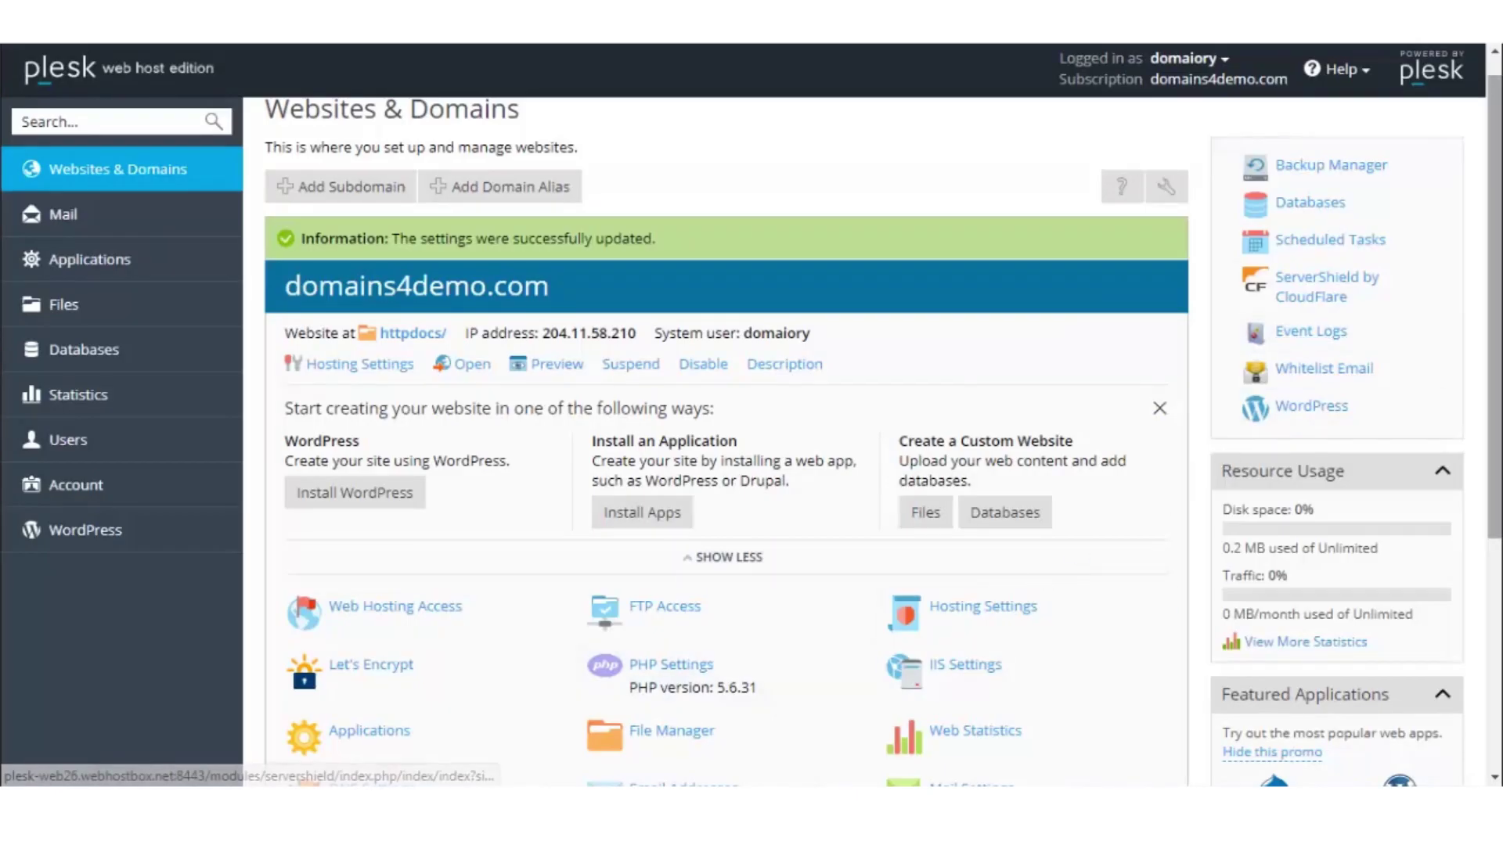
- Create an empty file named web.config in the httpdocs folder of domains4demo.com
scroll(1499, 333, down, 2)
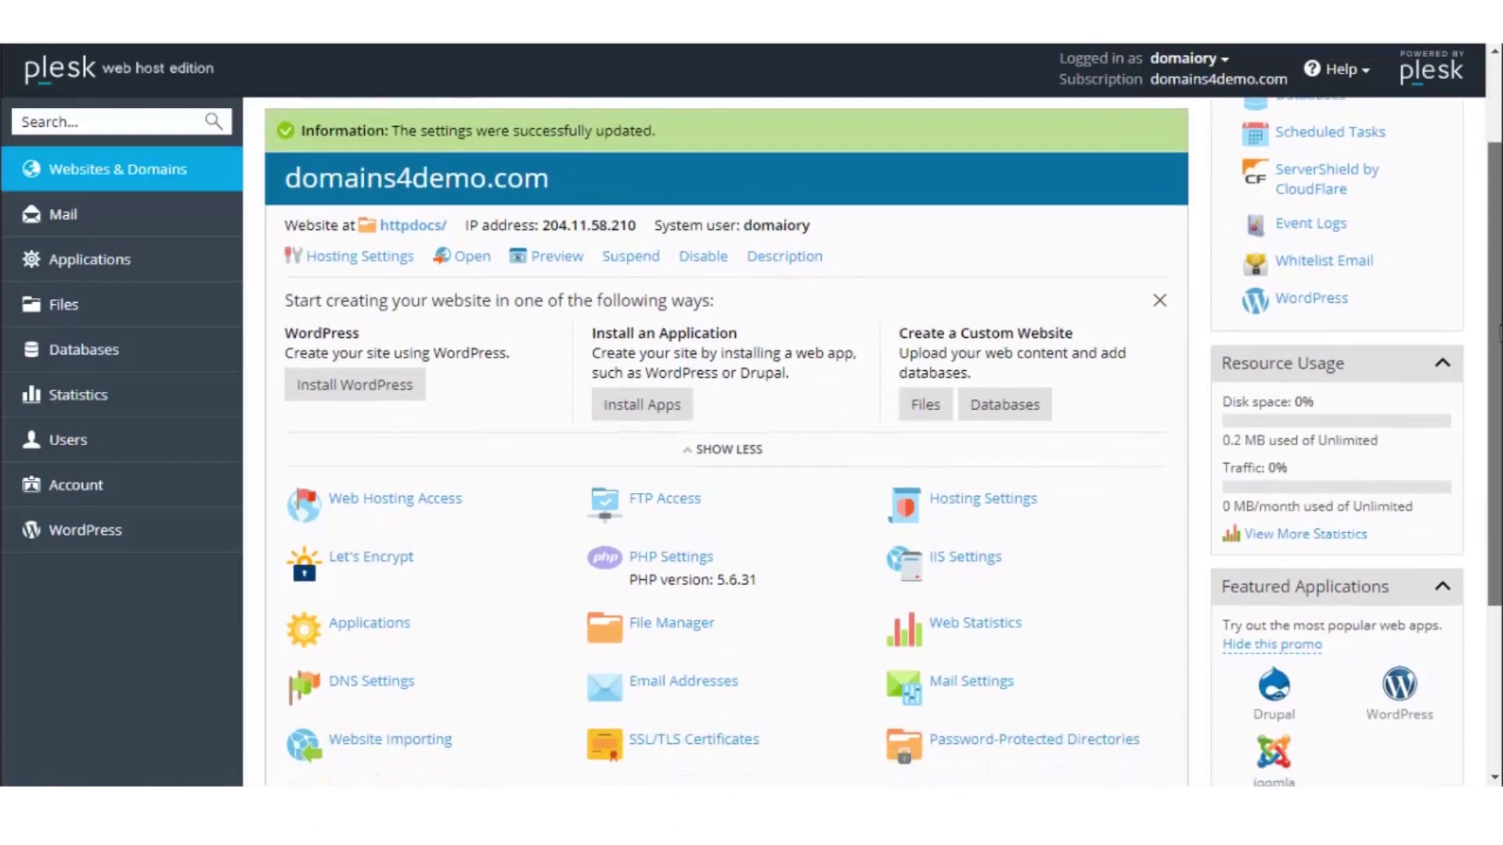
click(92, 304)
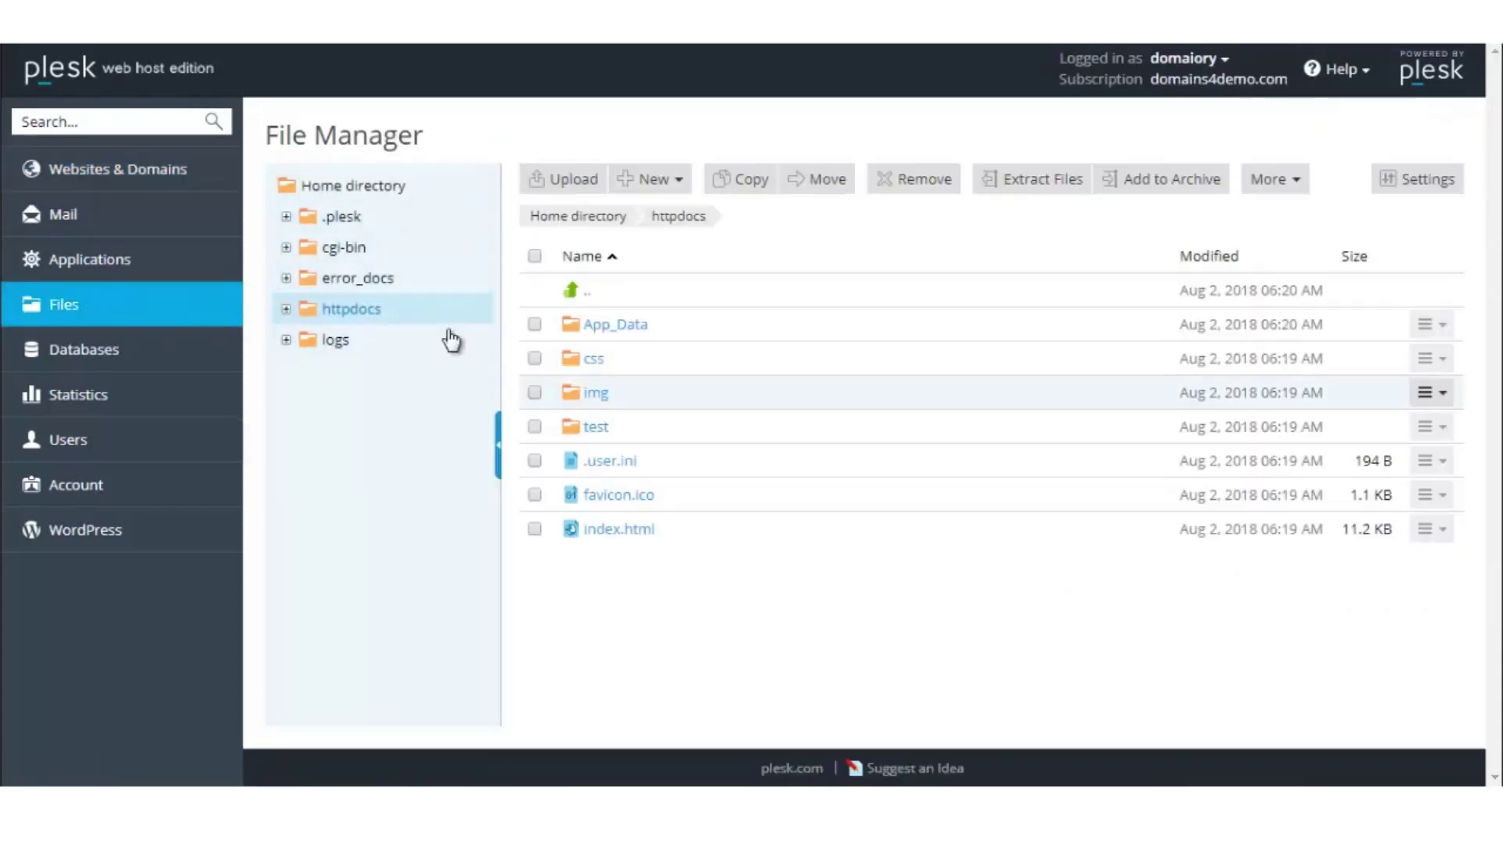
click(364, 315)
click(674, 180)
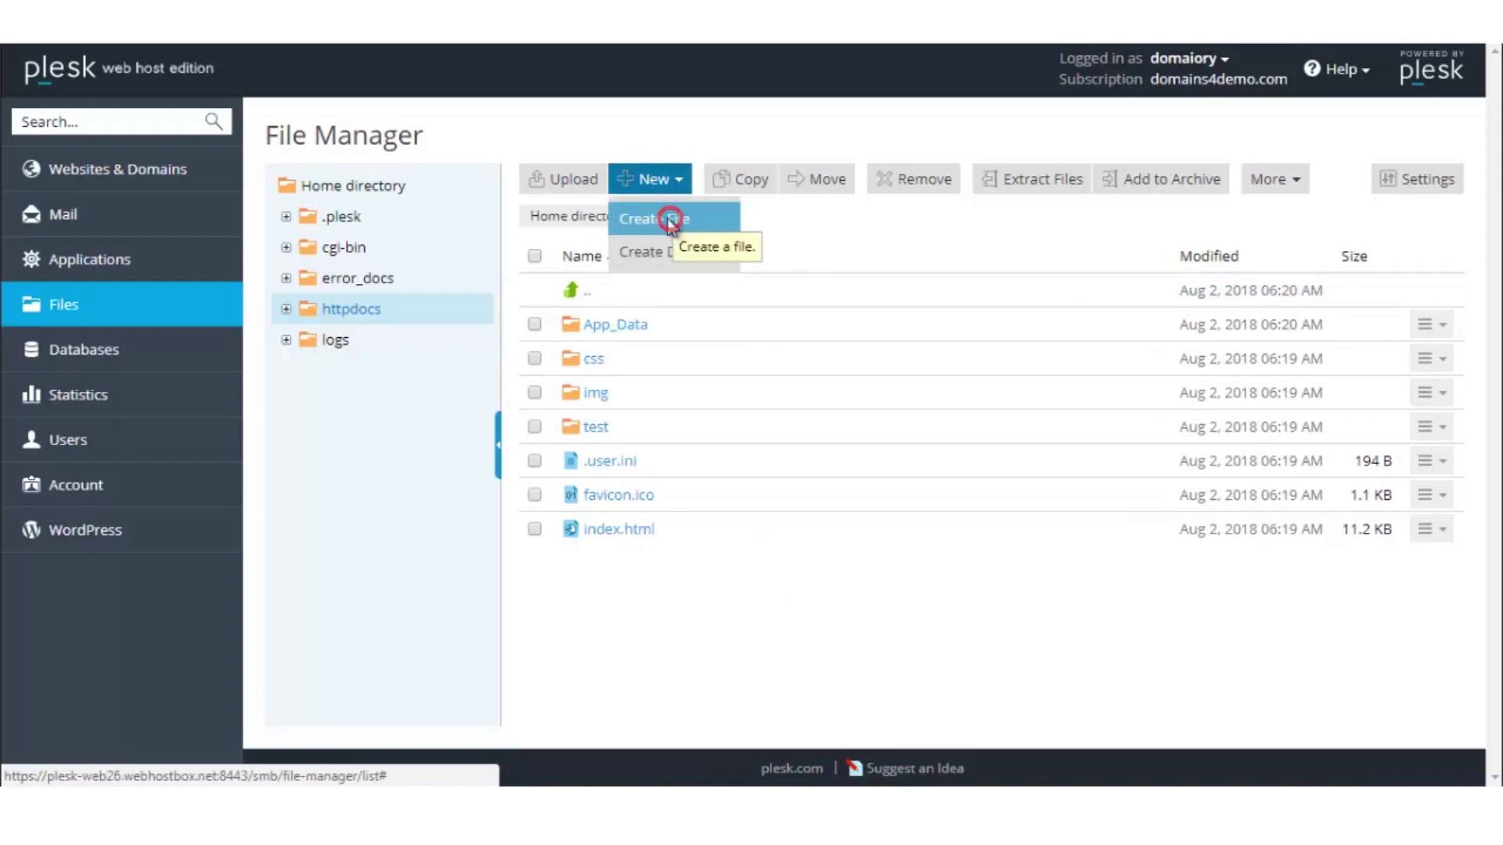
click(672, 220)
text(web)
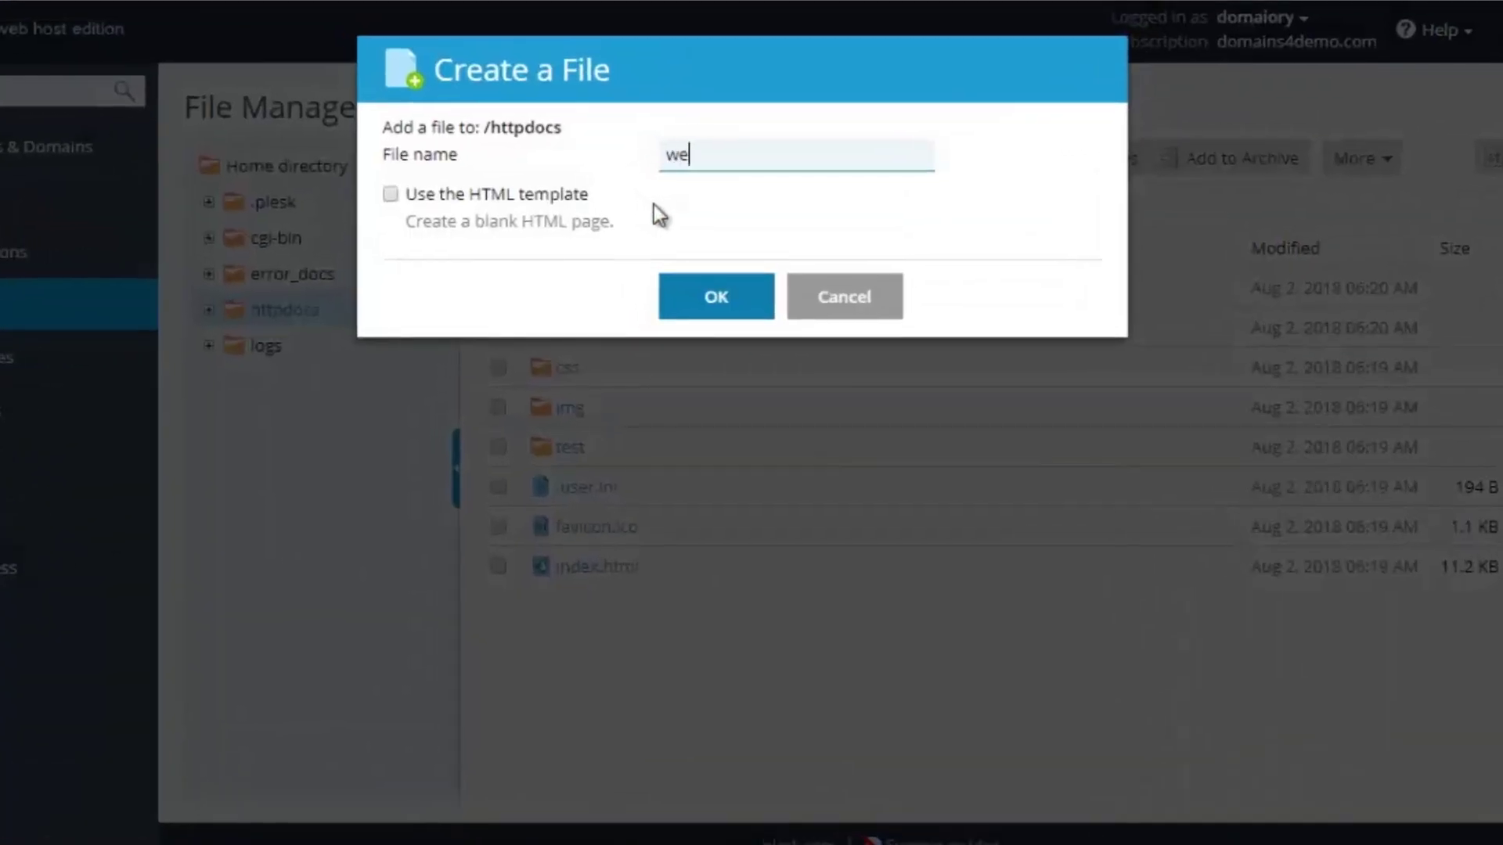
text(.config)
click(713, 294)
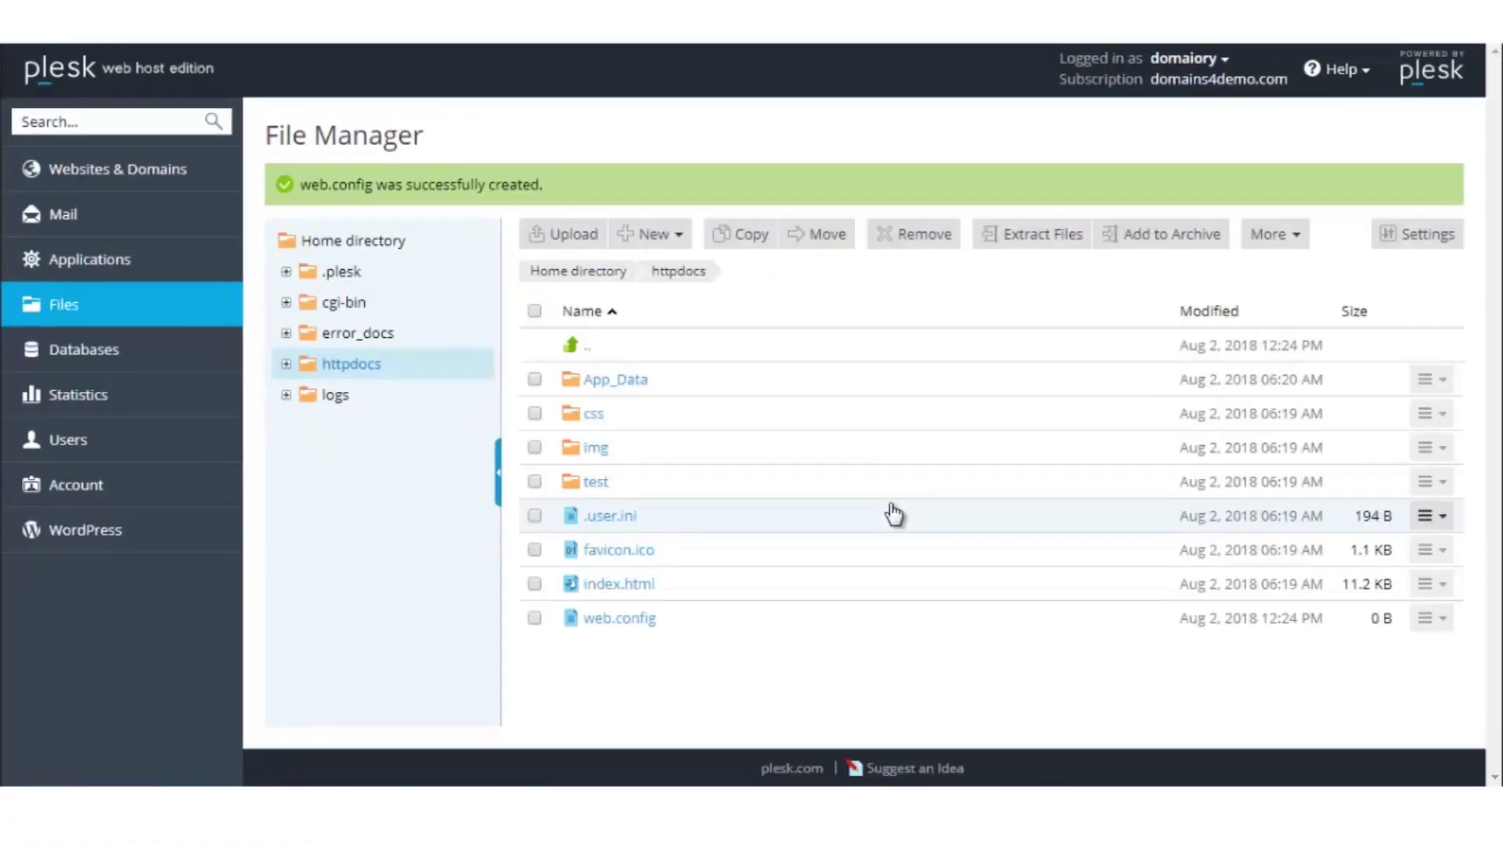
- Replace the <common_name> placeholder in web.config with domains4demo.com and save the file
click(623, 619)
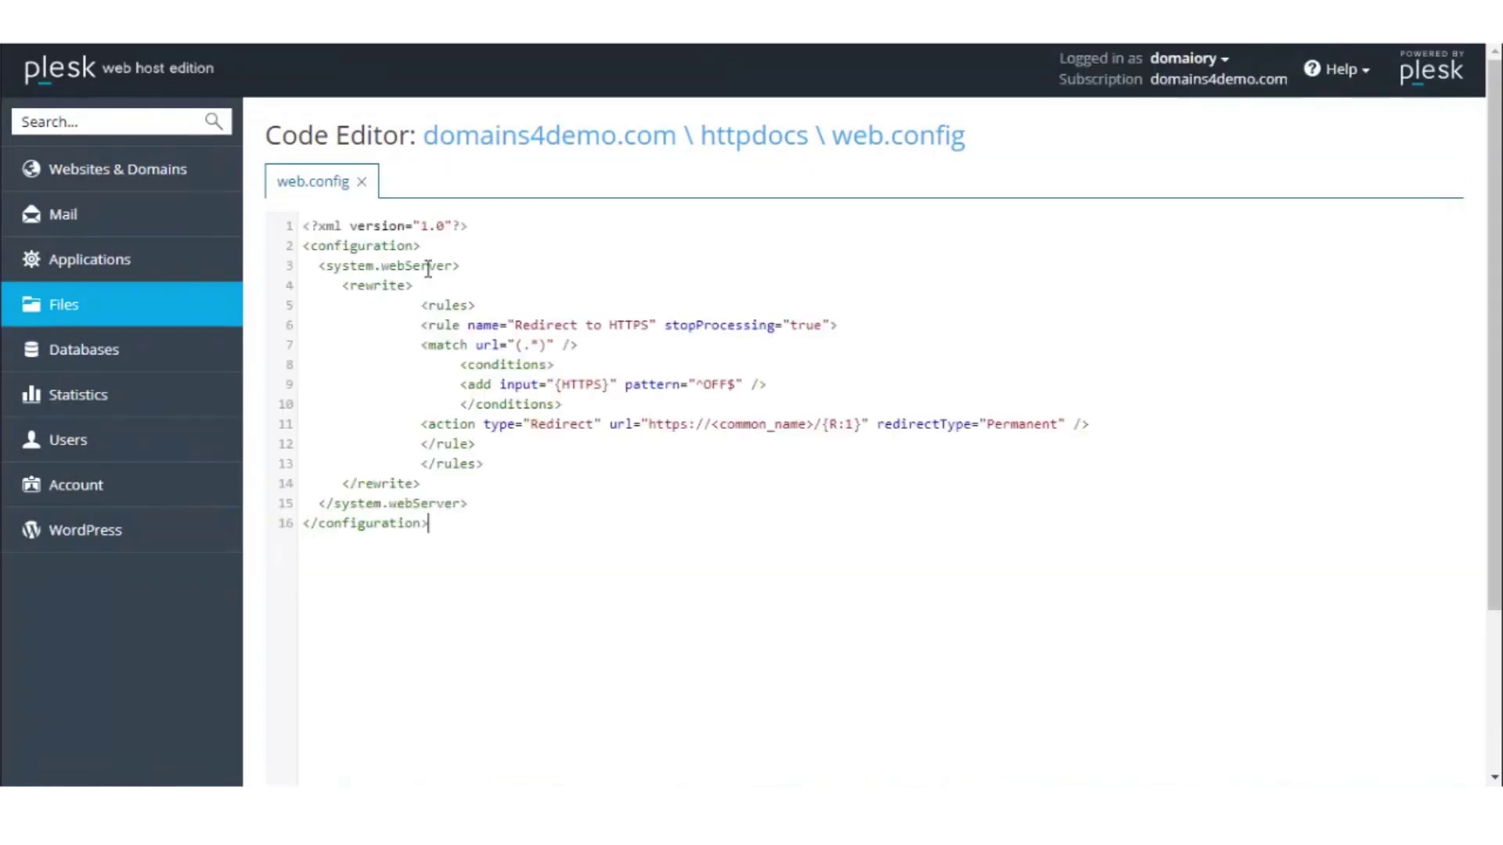
click(809, 428)
key(BackSpace)
key(BackSpace)
key(BackSpace)
key(BackSpace)
key(BackSpace)
key(BackSpace)
key(BackSpace)
key(BackSpace)
key(BackSpace)
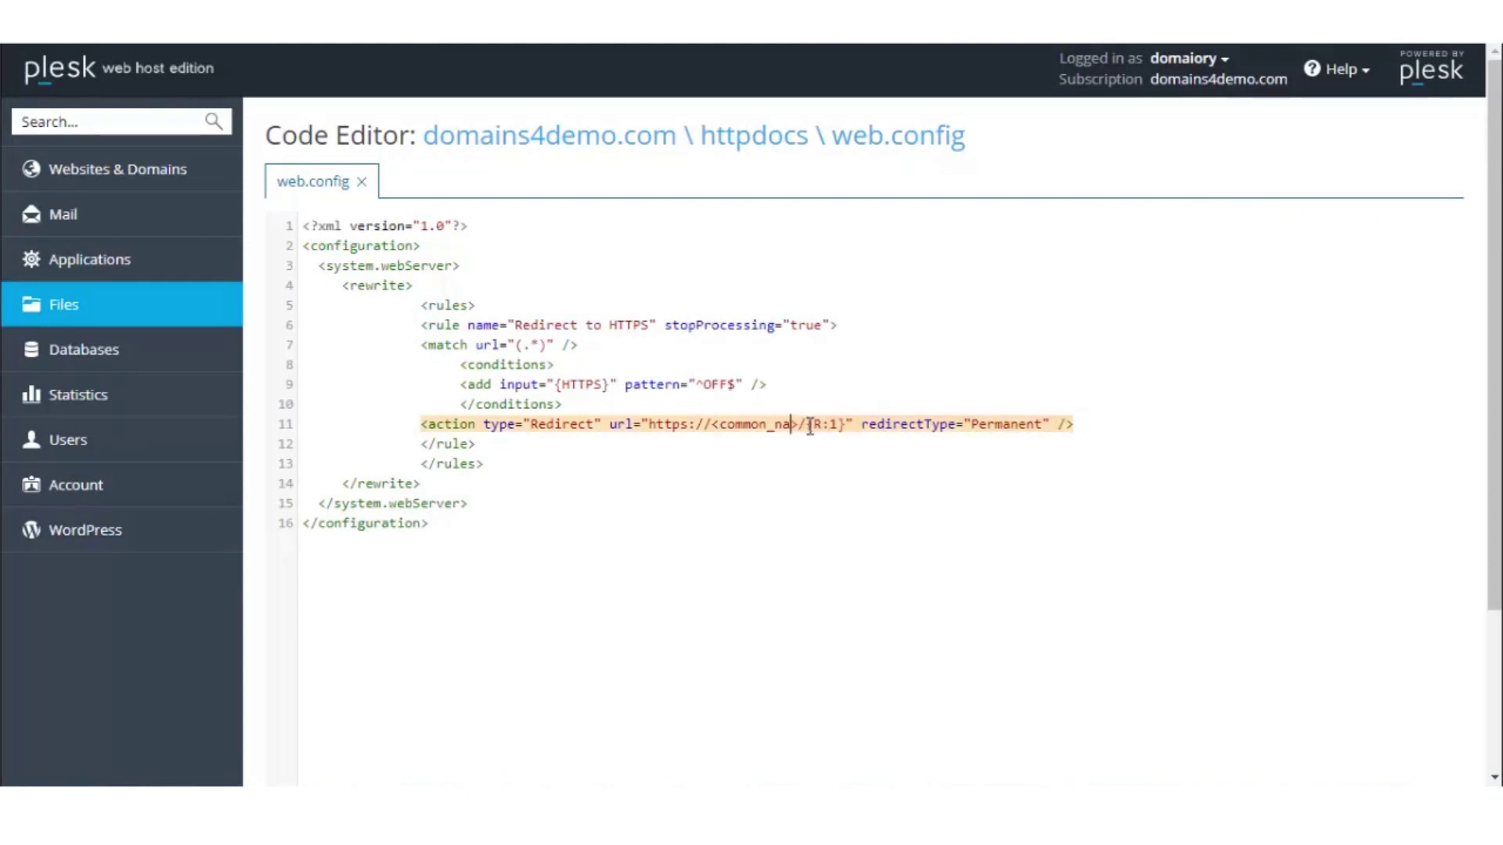
key(BackSpace)
key(BackSpace)
key(BackSpace)
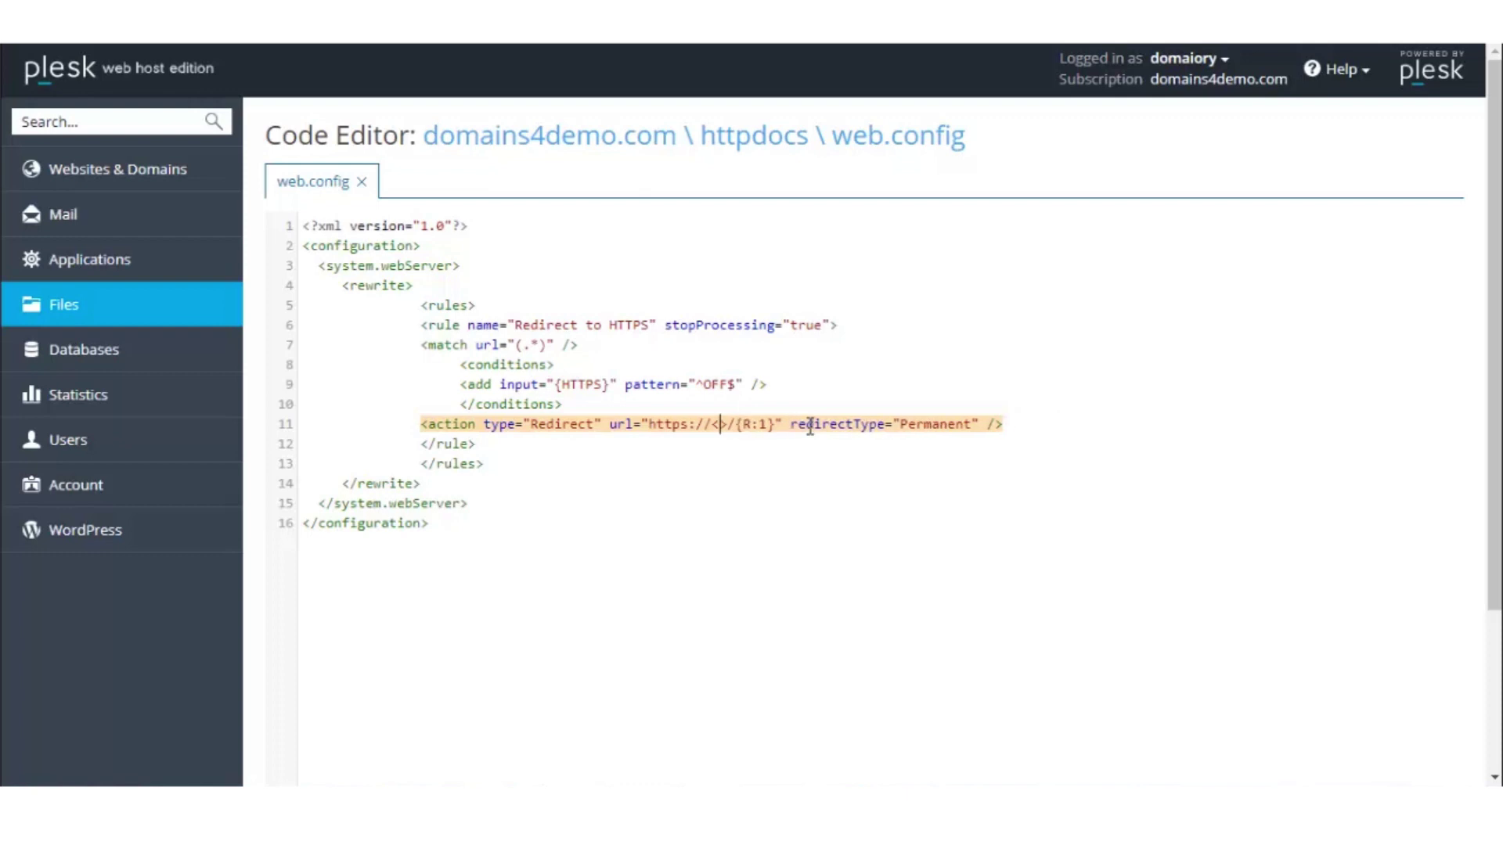
text(domain)
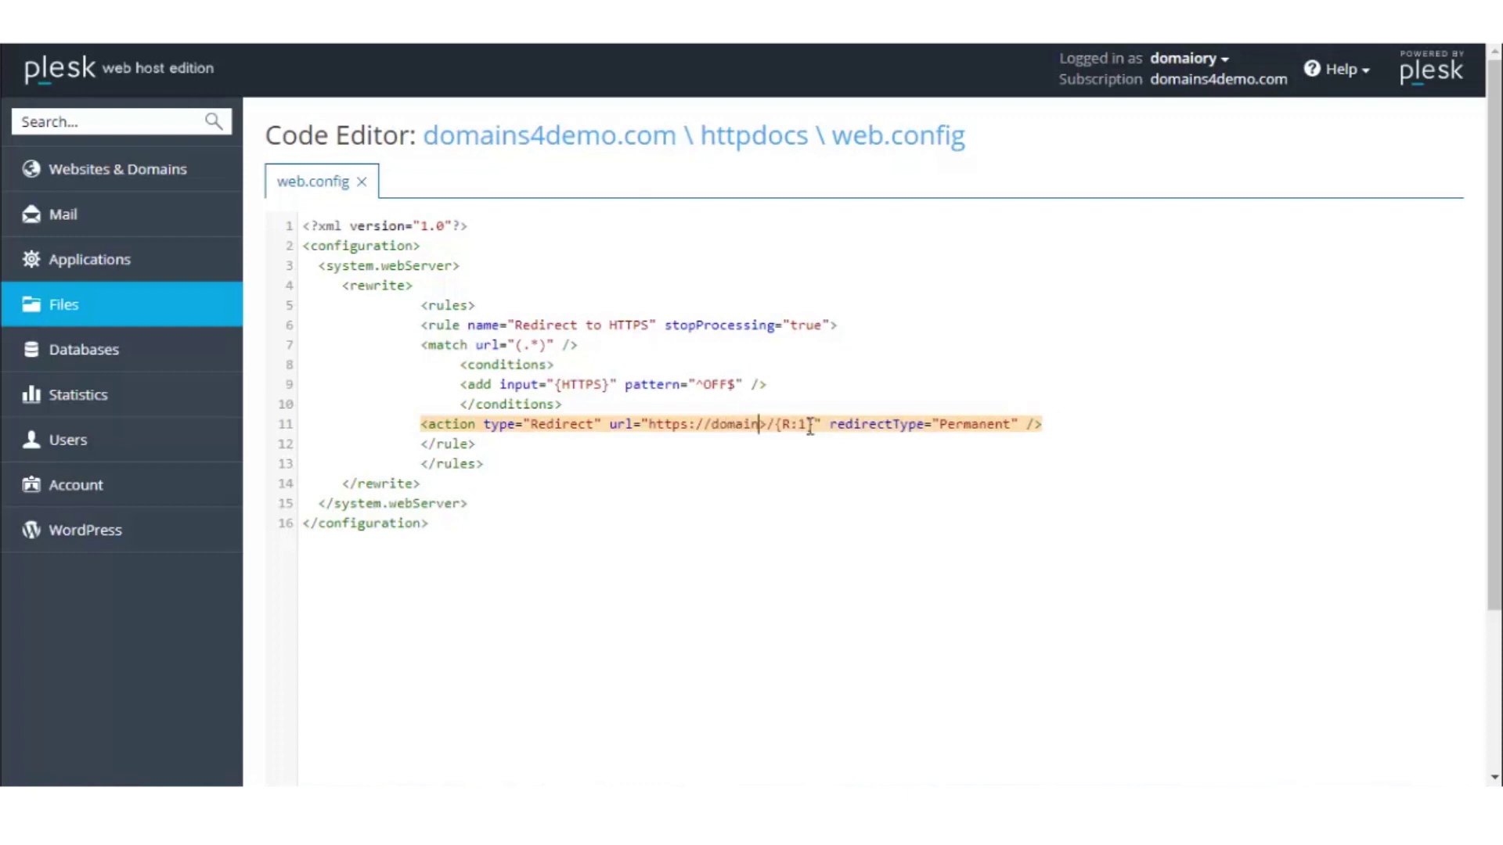
text(s4demo)
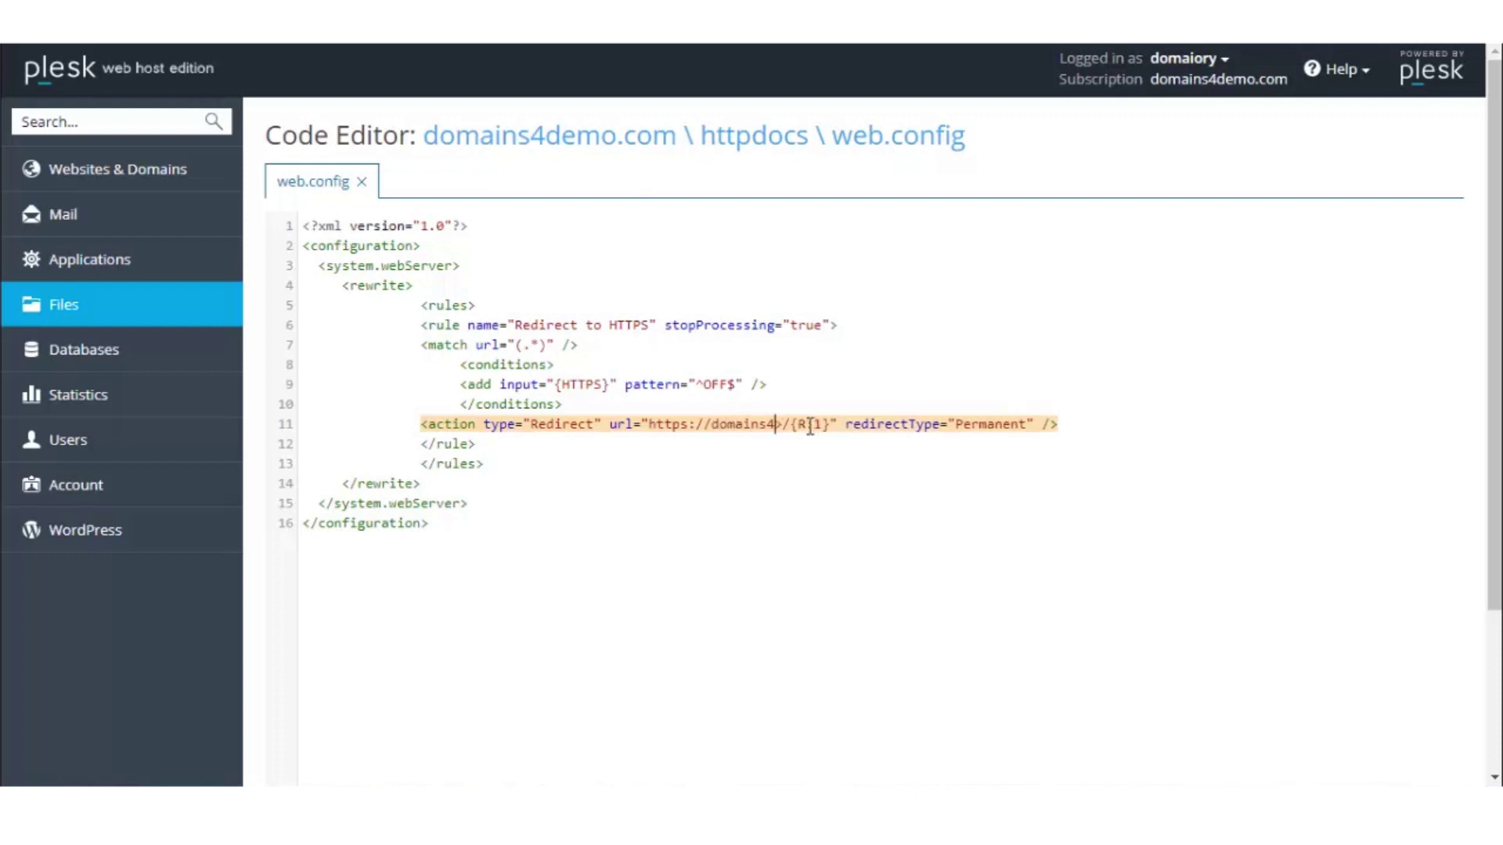
text(.com)
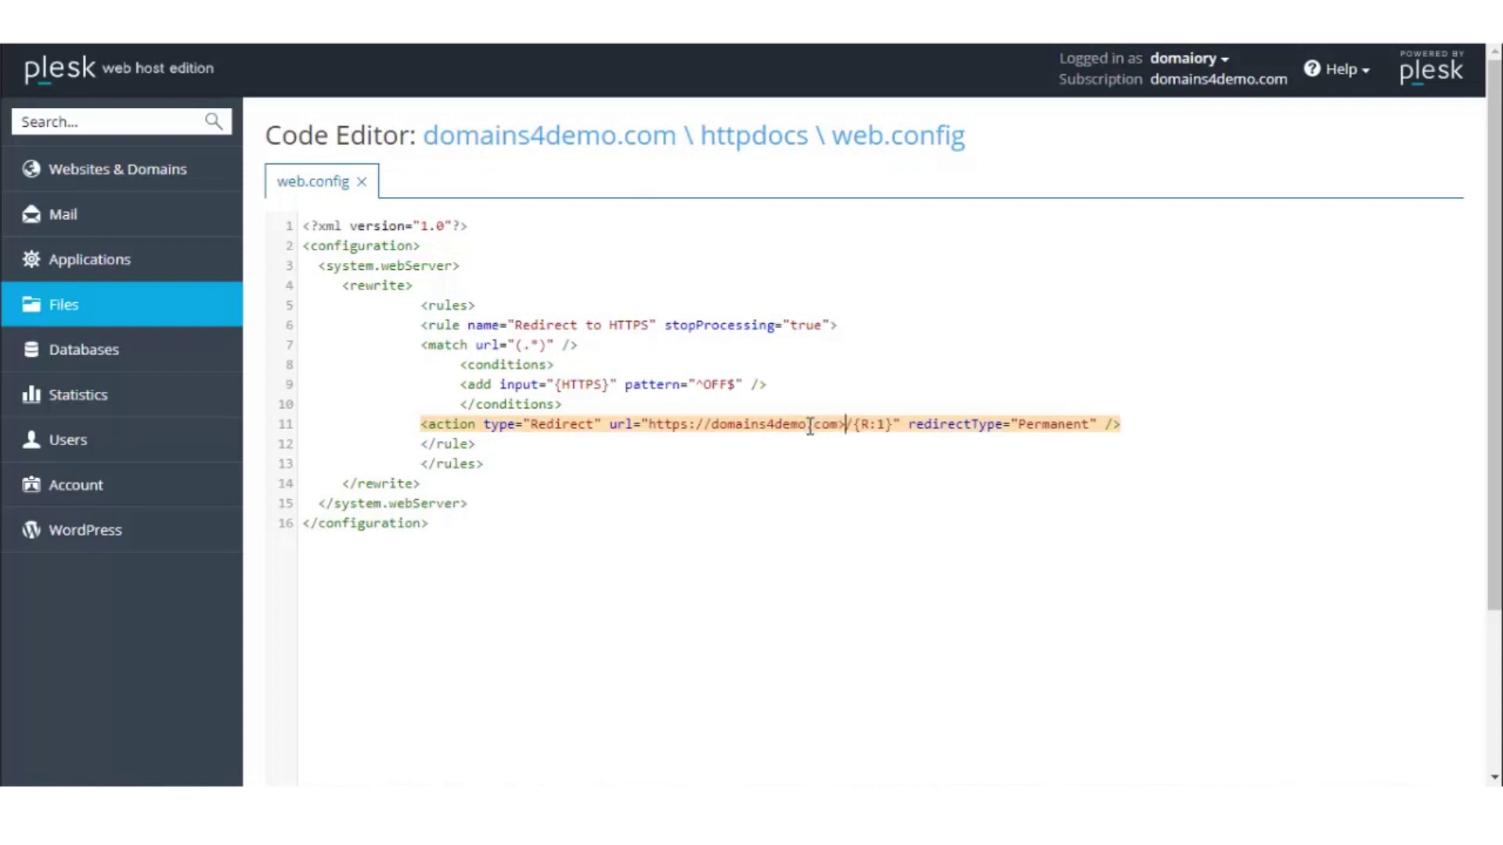
key(Delete)
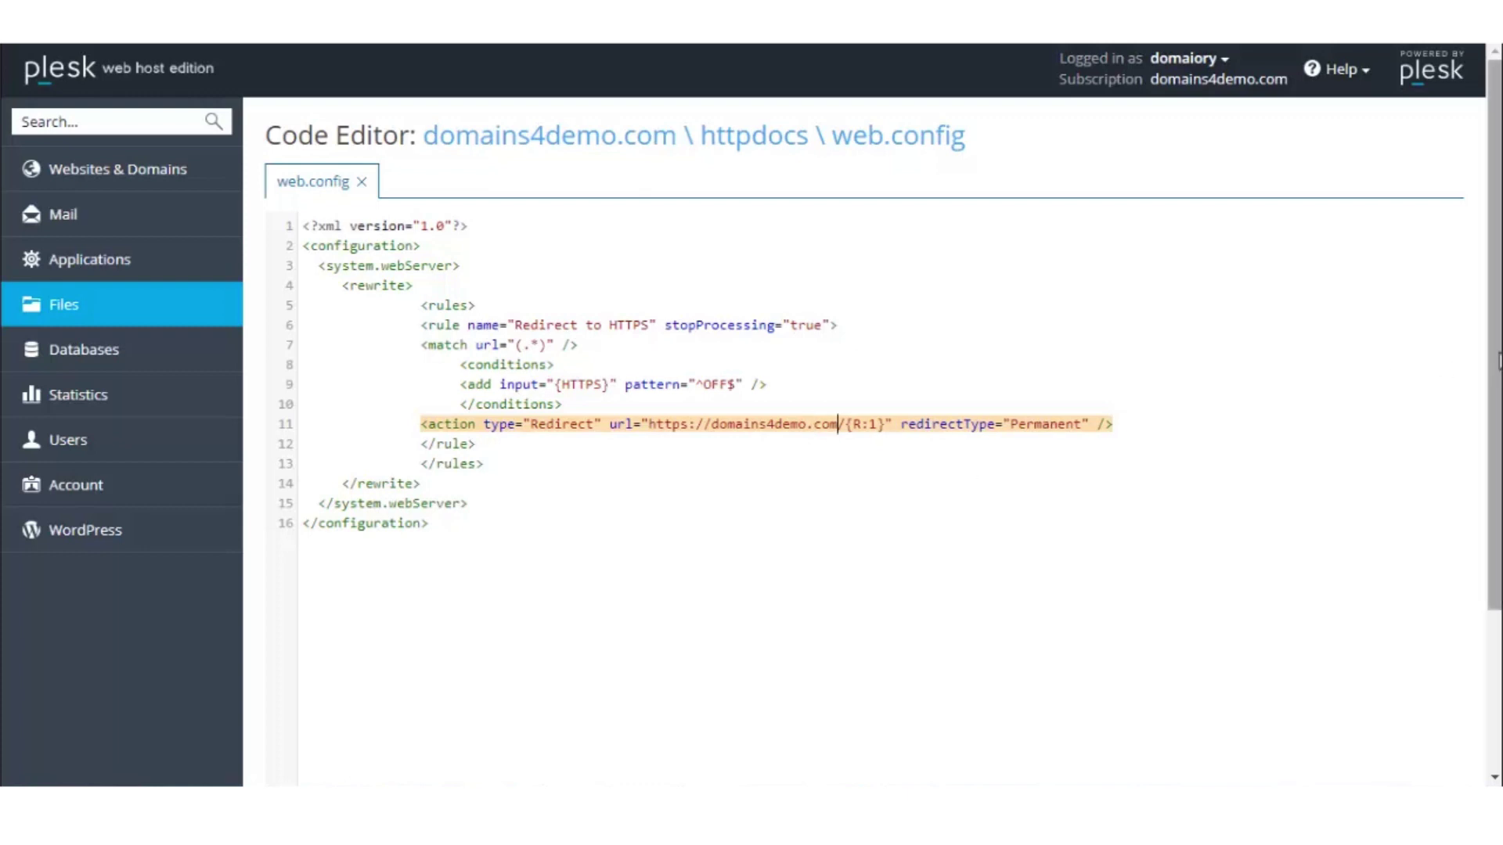
scroll(1495, 360, down, 3)
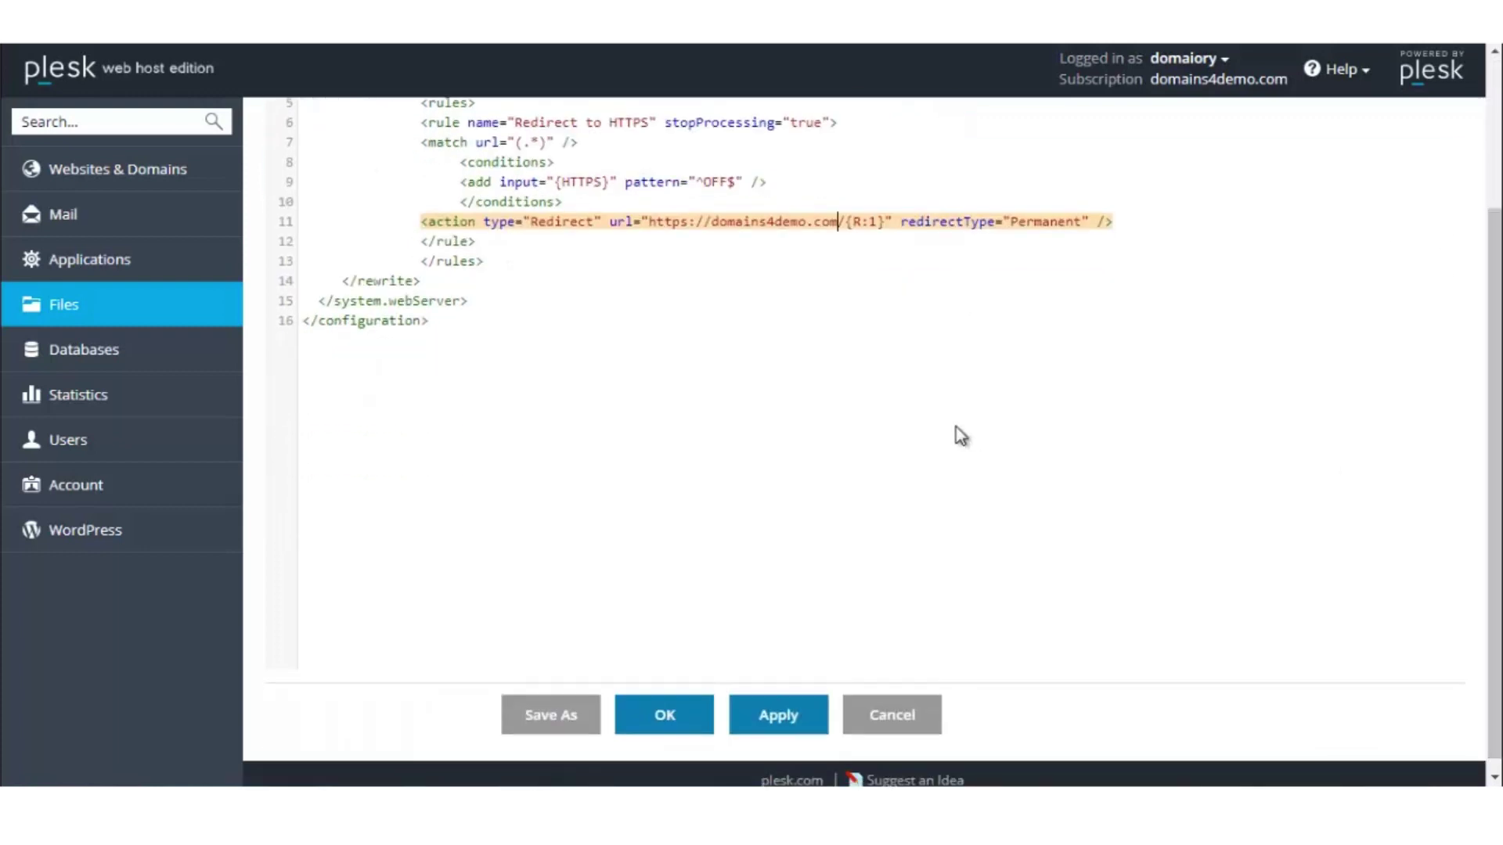
click(679, 712)
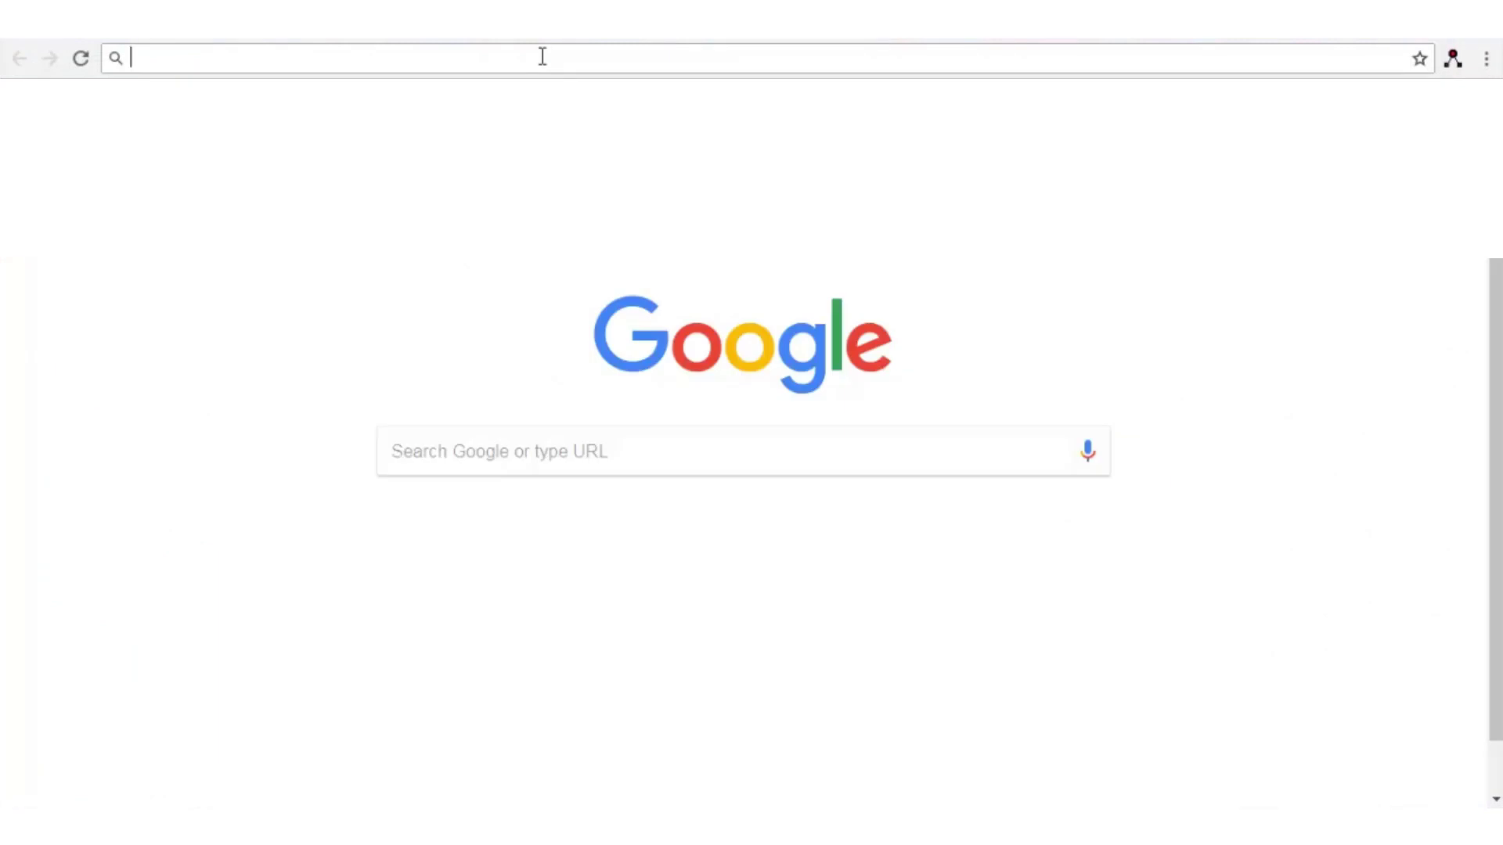
- Load domains4demo.com in Chrome and check its COMODO certificate, valid 8/2/2018–8/3/2019
text(domains)
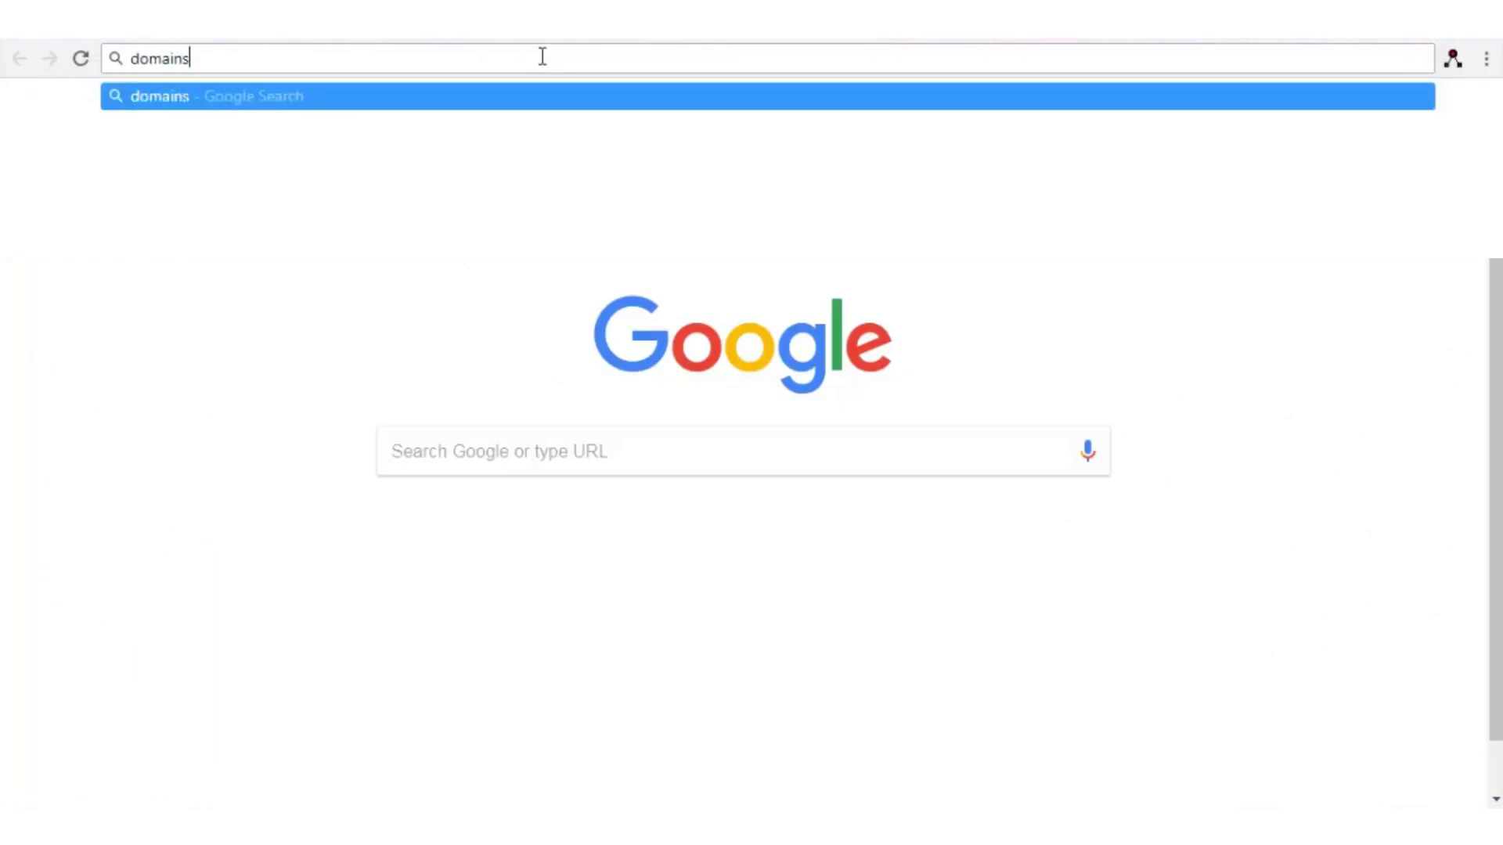
text(4demo.co)
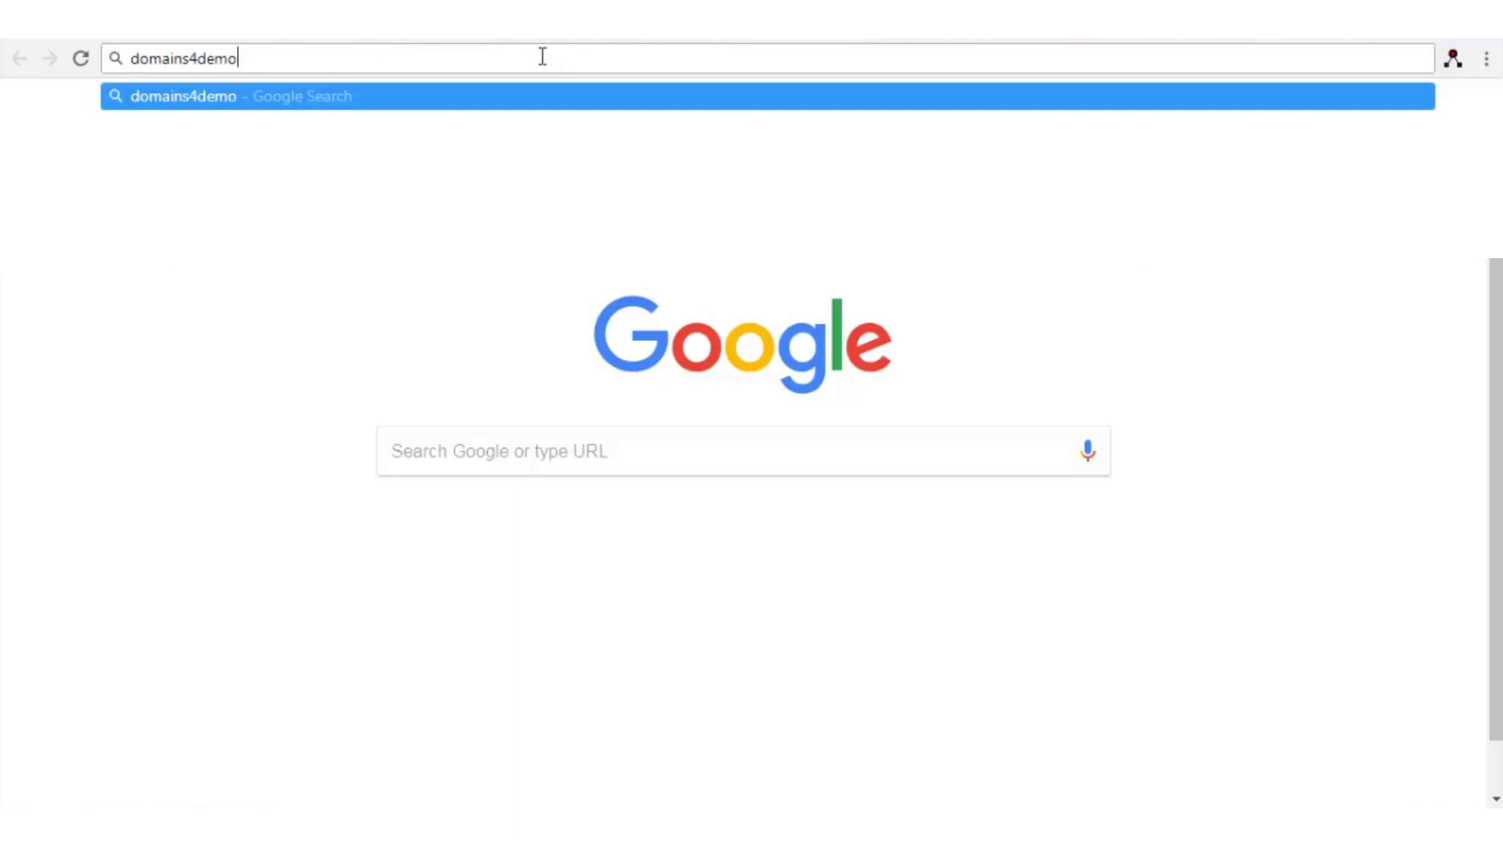
text(m)
key(Return)
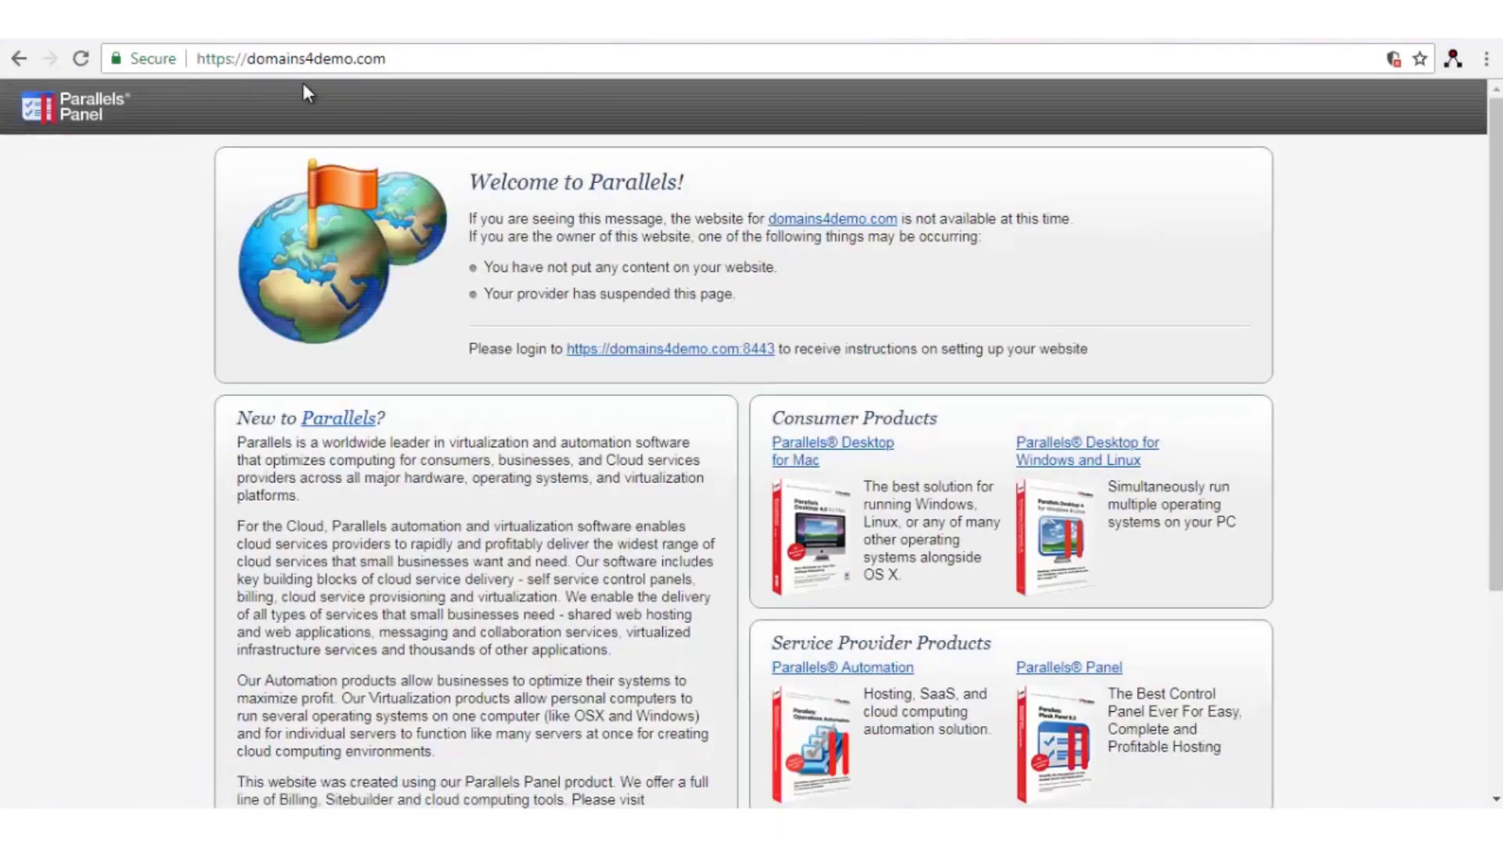
click(150, 66)
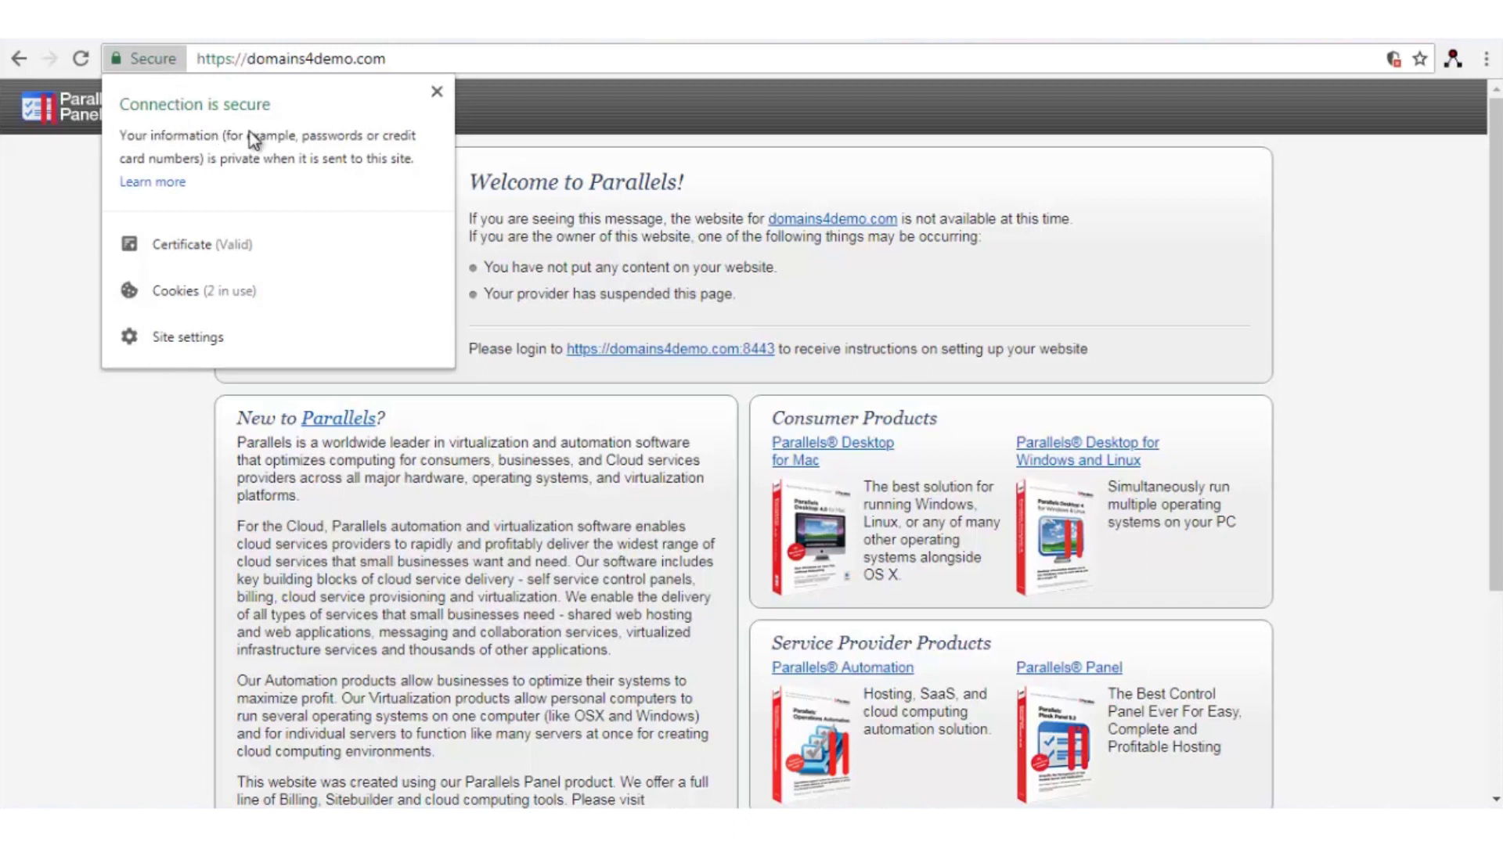
click(241, 252)
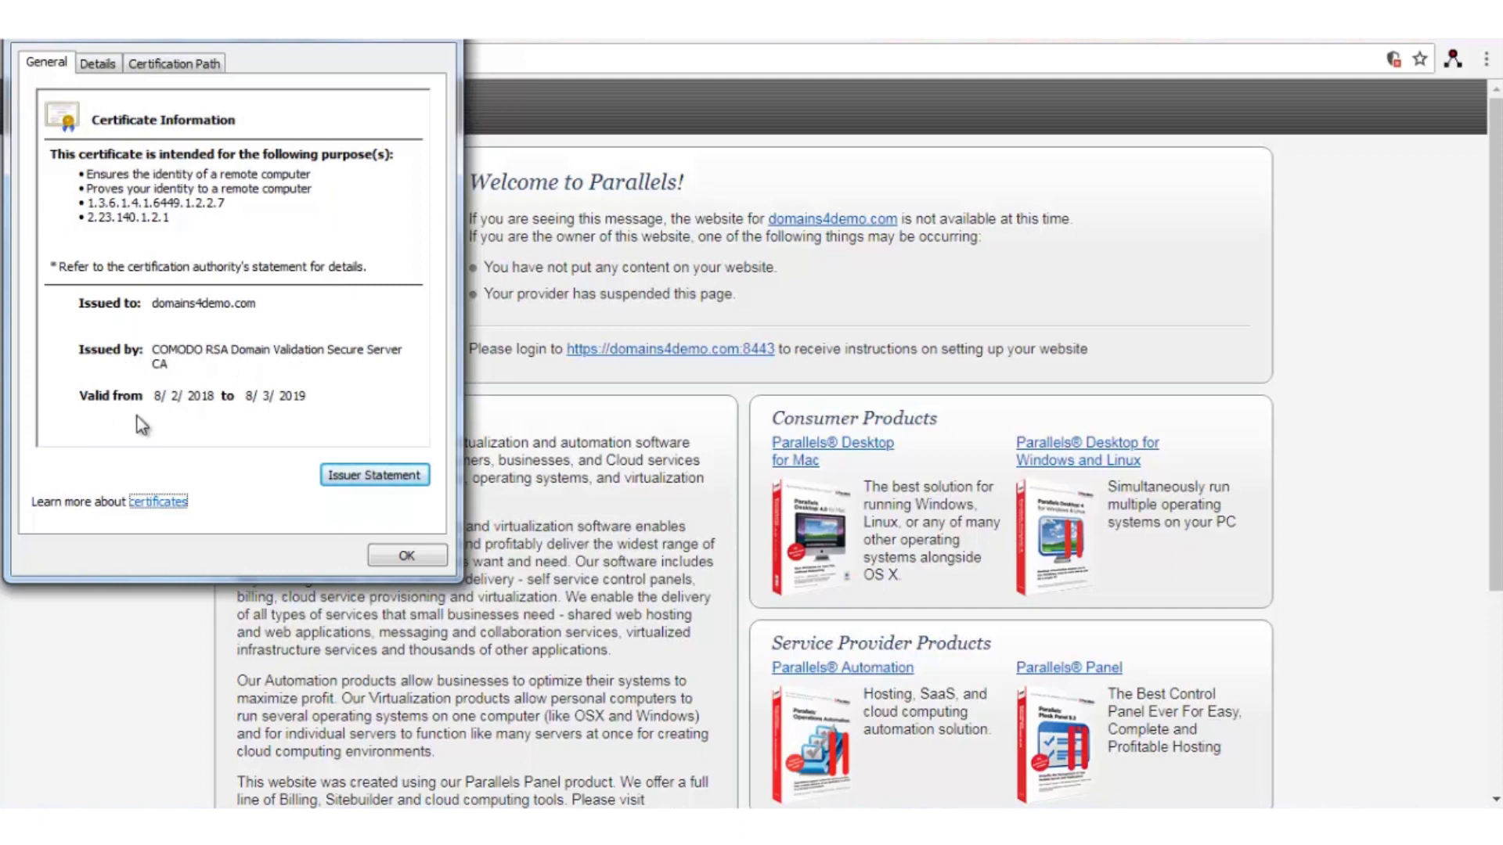
click(421, 556)
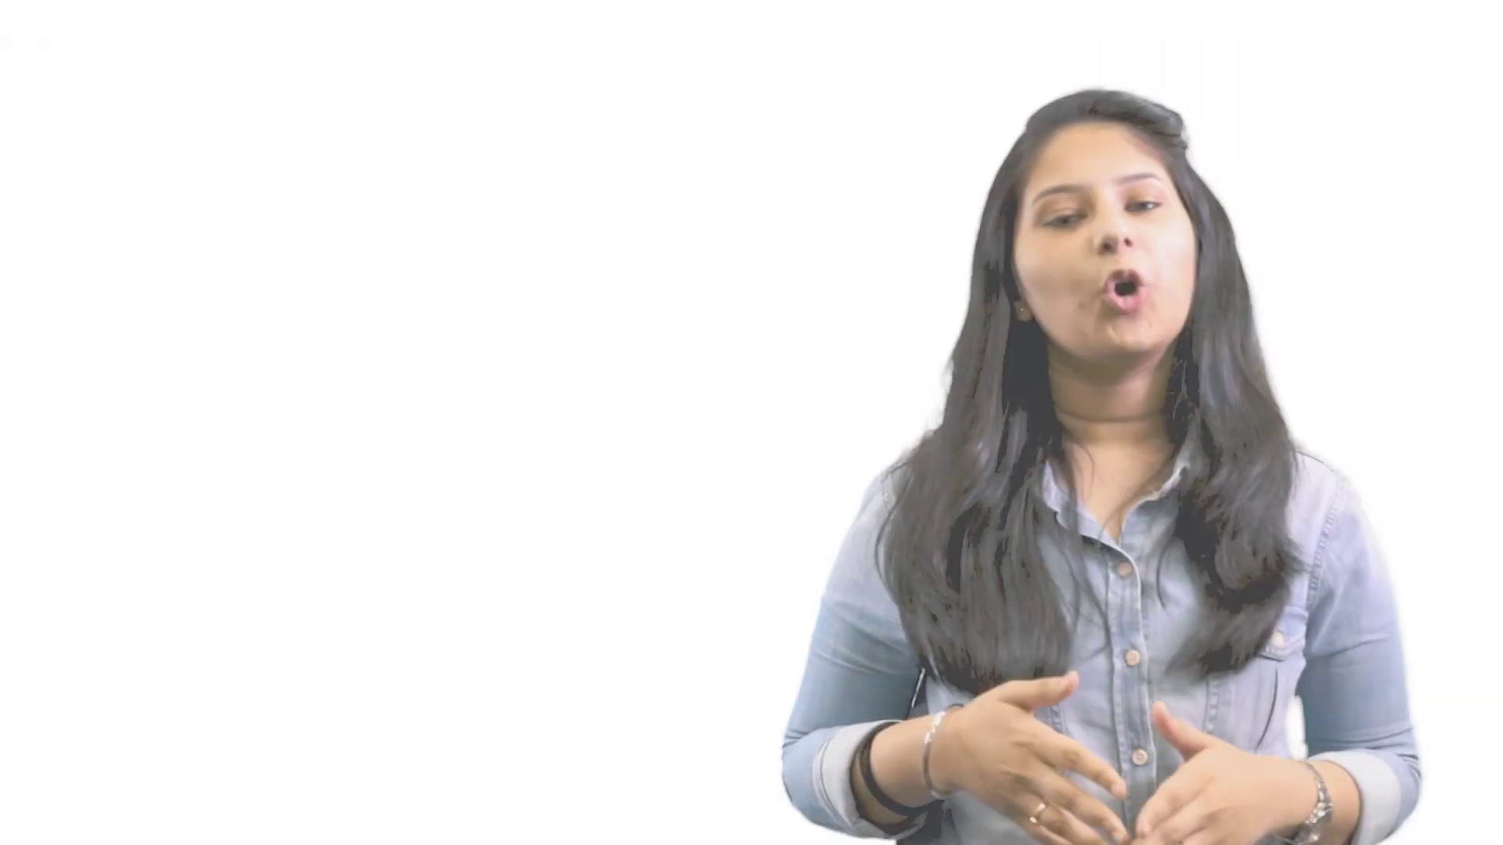